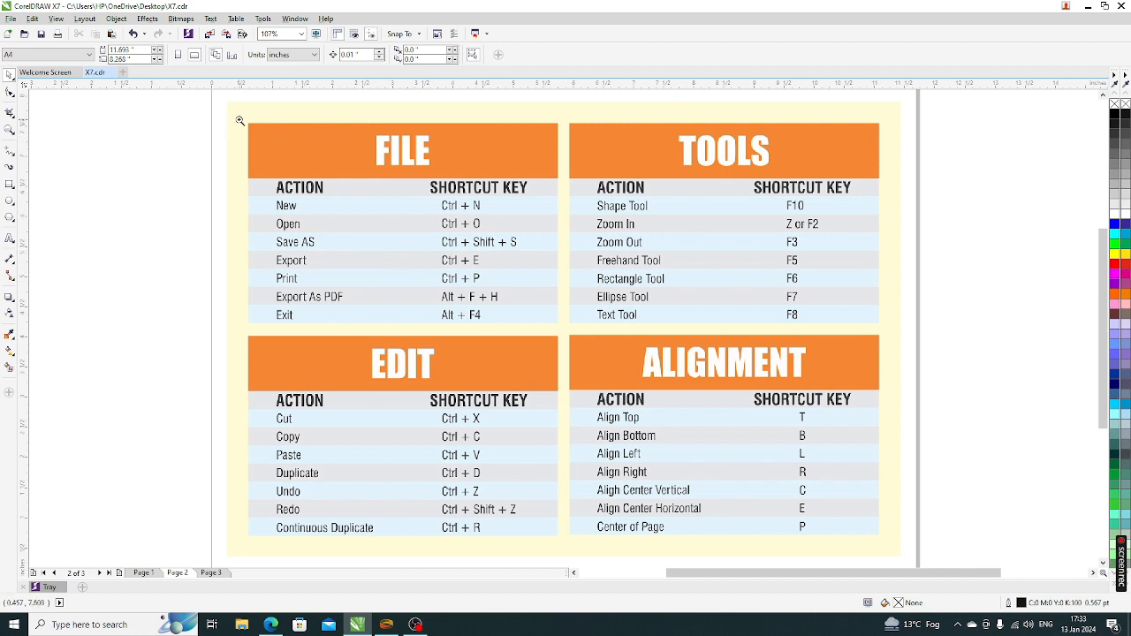
Zoom in on the FILE shortcut table in Page 2's shortcut chart
left_click_drag(241, 115, 569, 354)
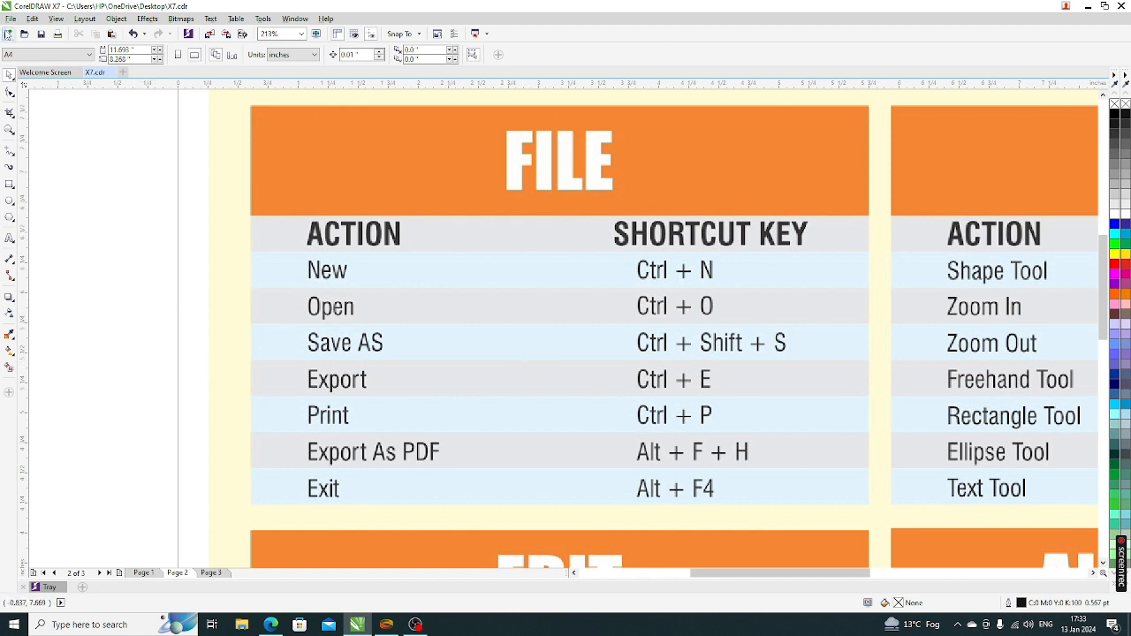
left_click(11, 18)
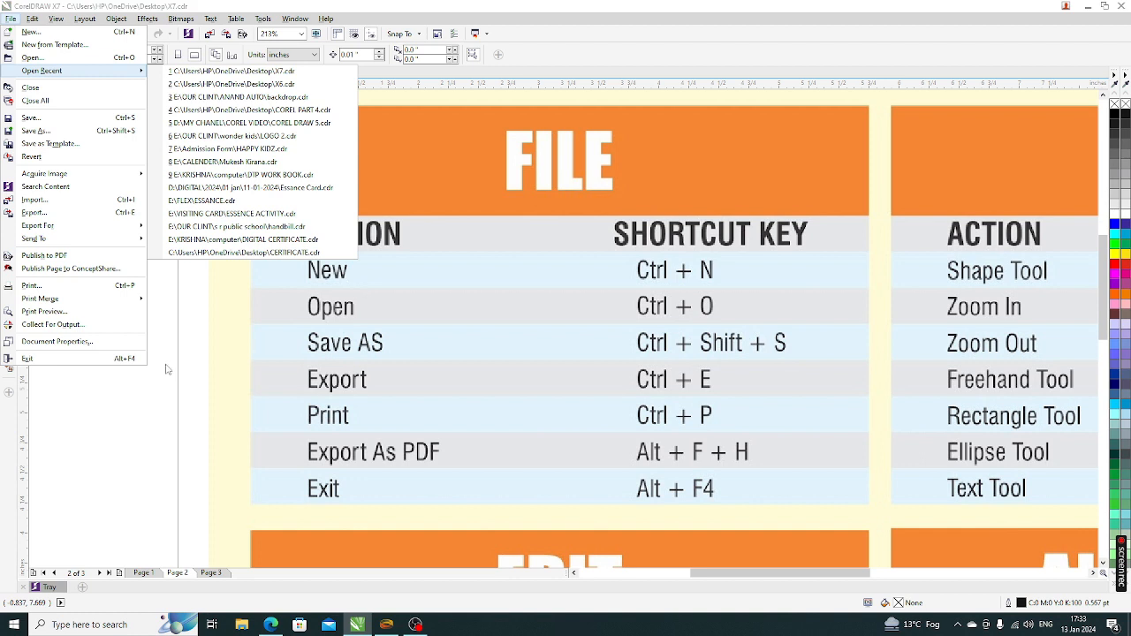
left_click(201, 377)
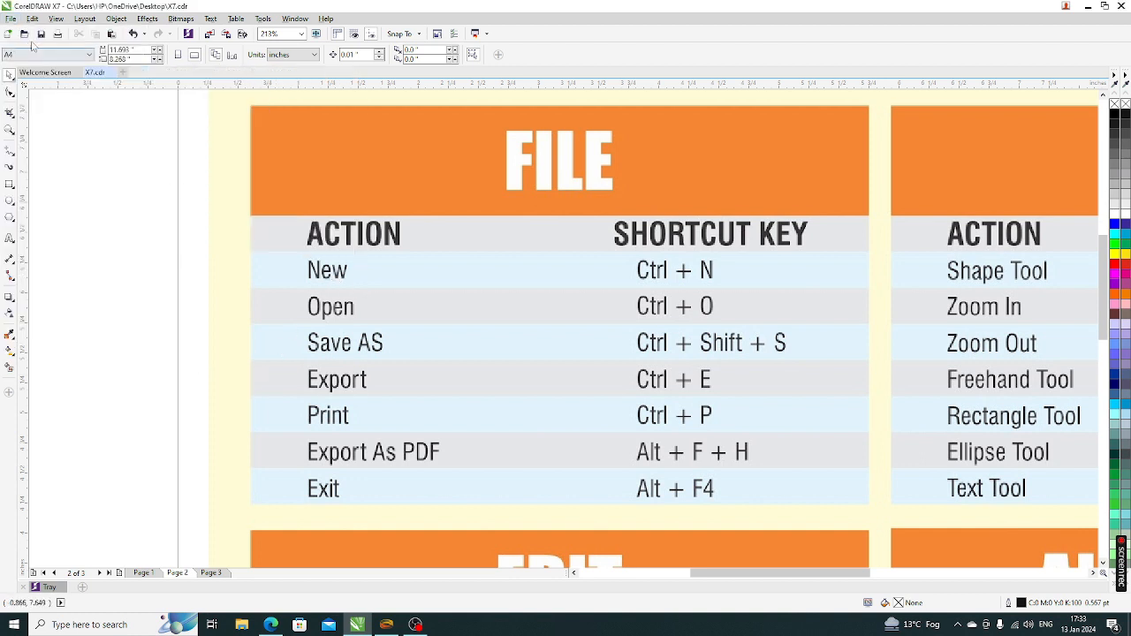
left_click(11, 20)
left_click(86, 450)
key("ctrl+n")
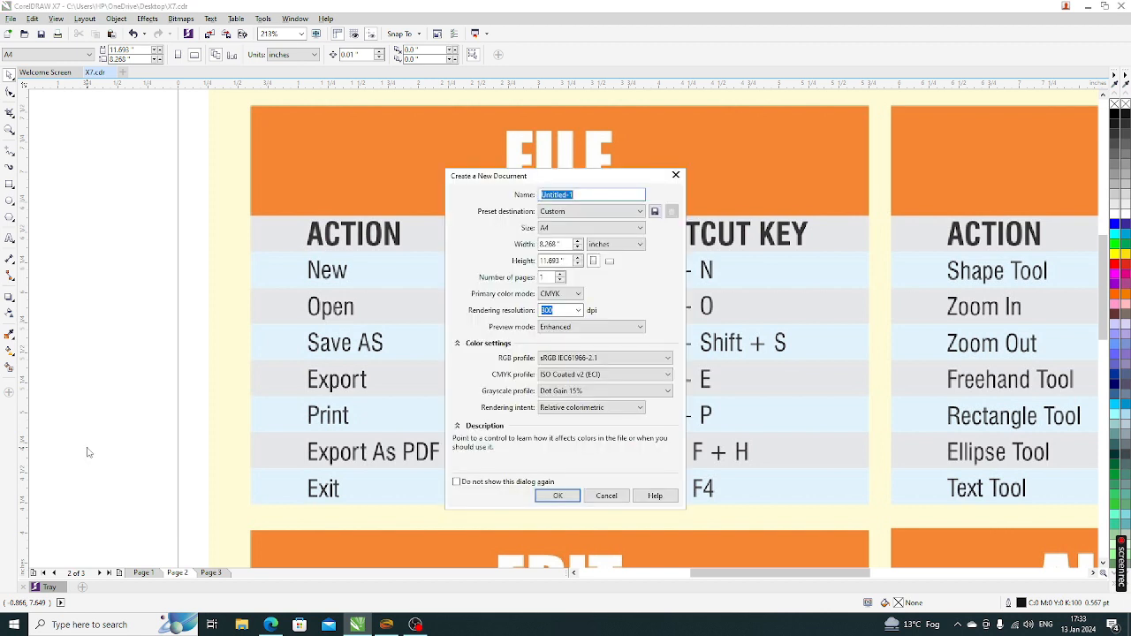
left_click(604, 498)
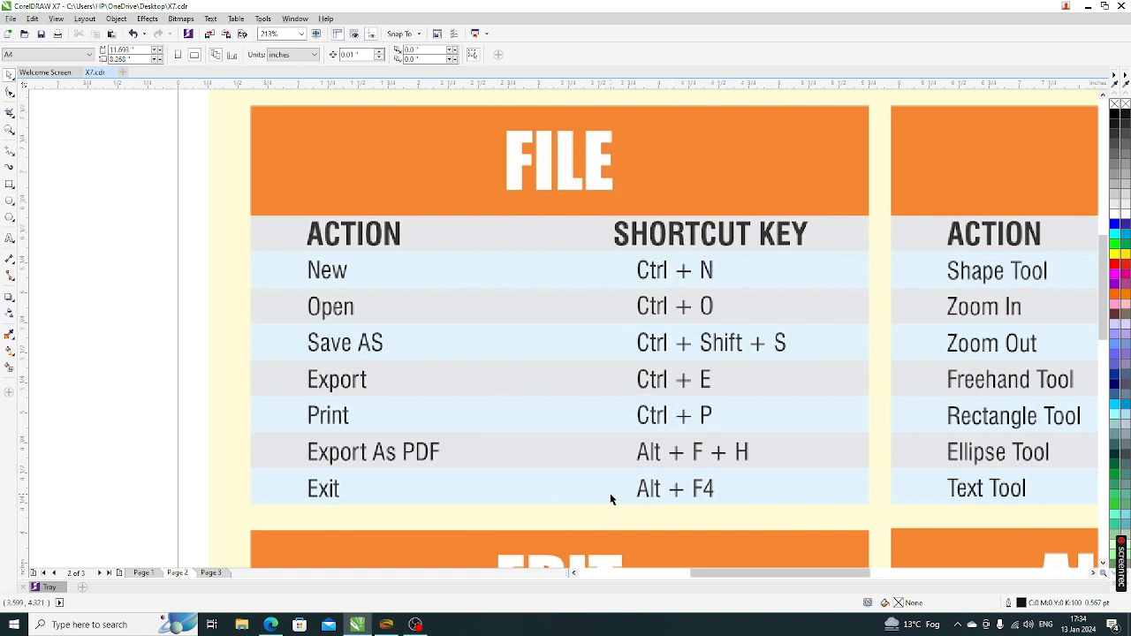
key("ctrl+o")
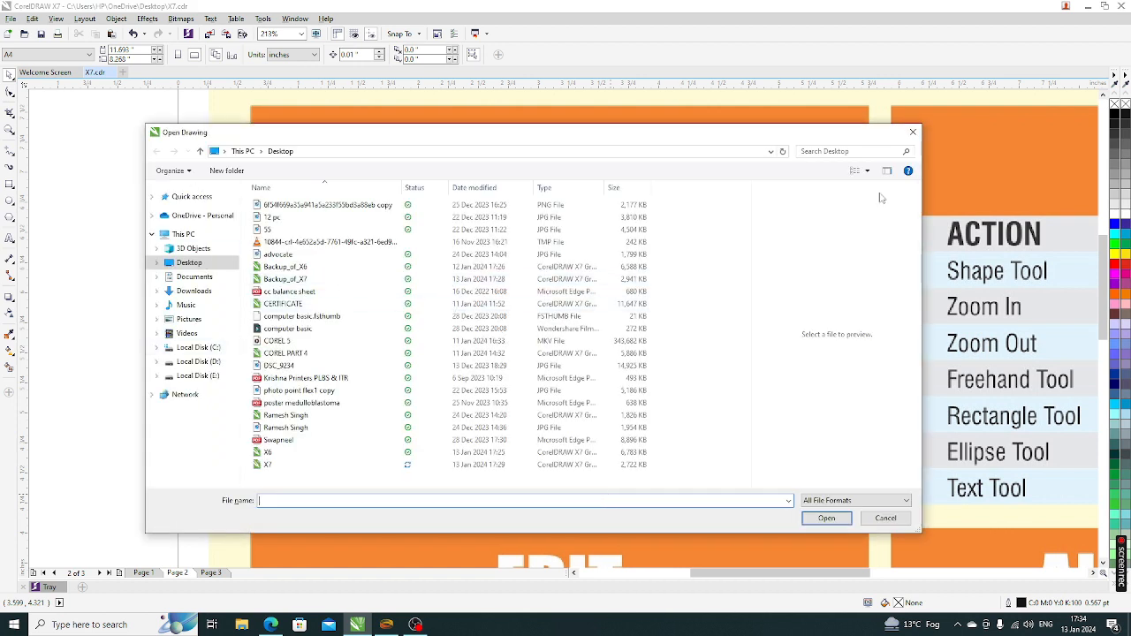
left_click(214, 376)
left_click(208, 361)
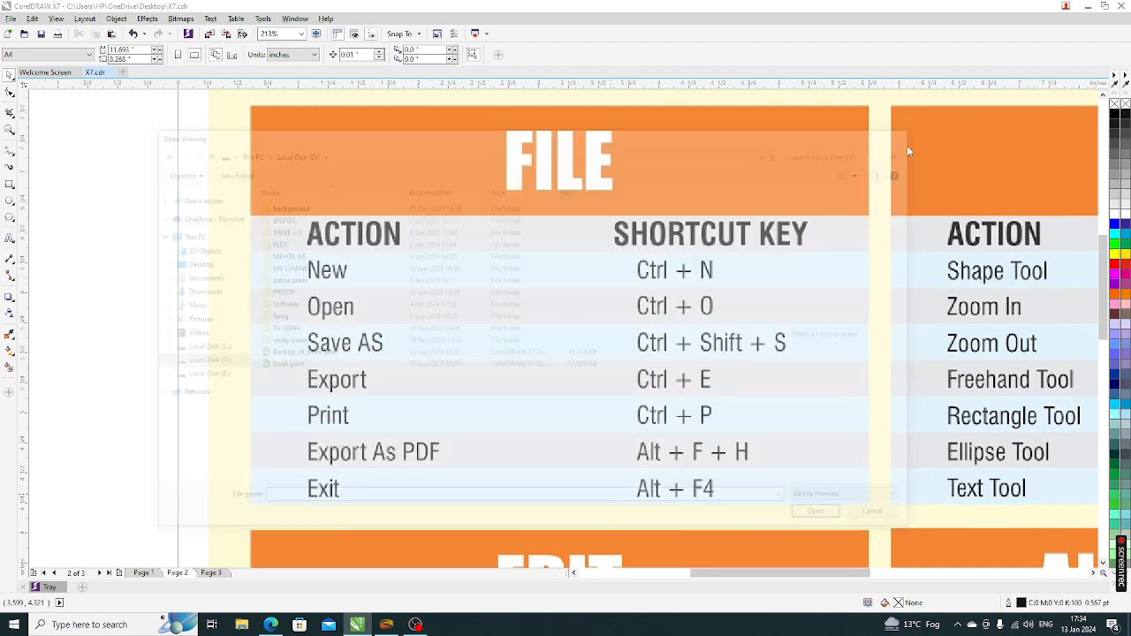
left_click(911, 133)
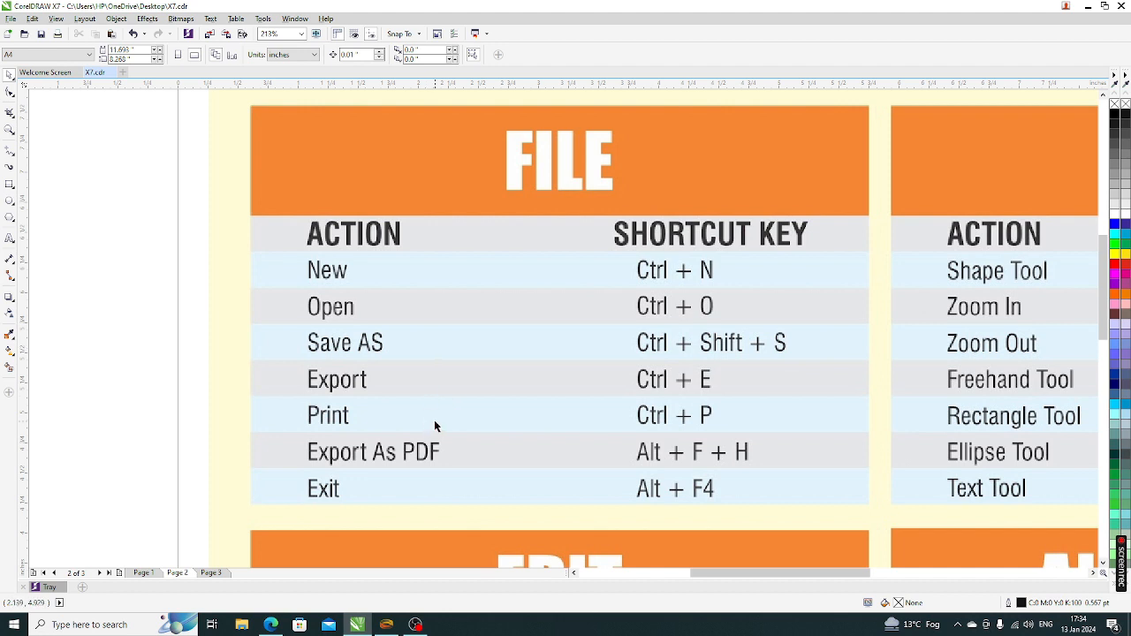
key("F4")
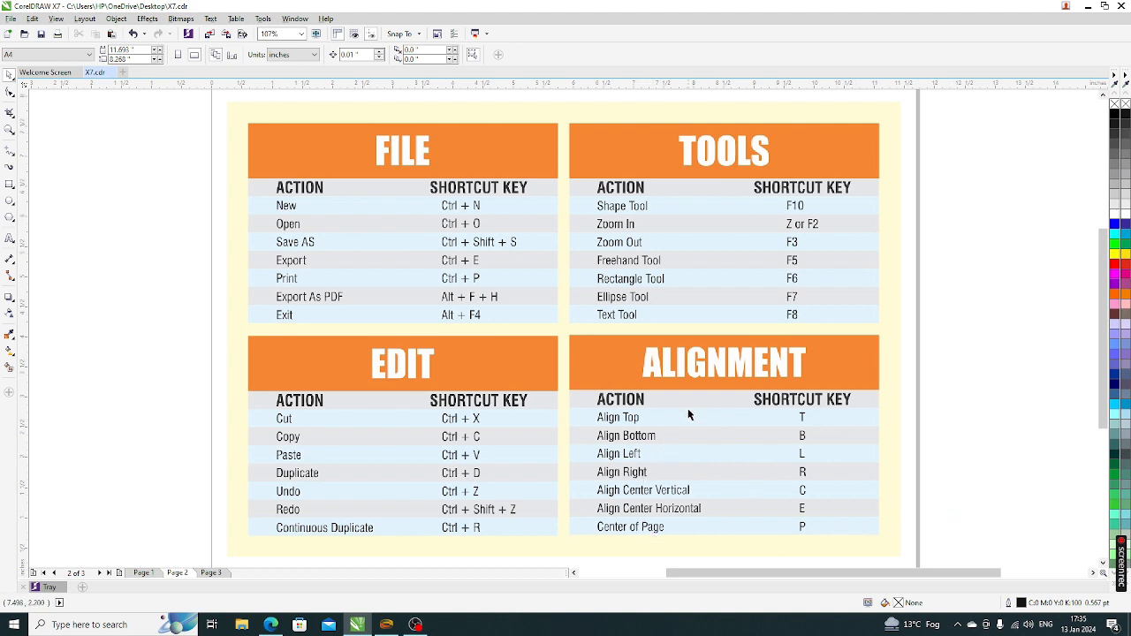
On Page 3, draw a large rectangle in the page centre and nudge it up slightly
left_click(211, 572)
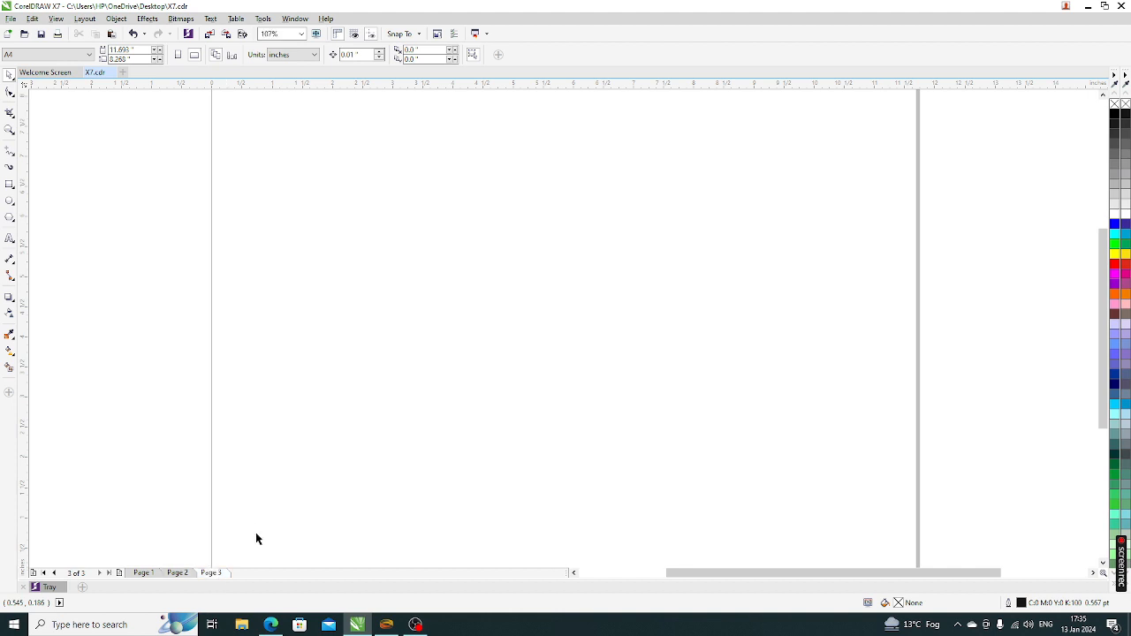
left_click(10, 183)
mouse_move(386, 157)
left_mouse_down()
mouse_move(434, 240)
mouse_move(748, 517)
mouse_move(740, 511)
left_mouse_up()
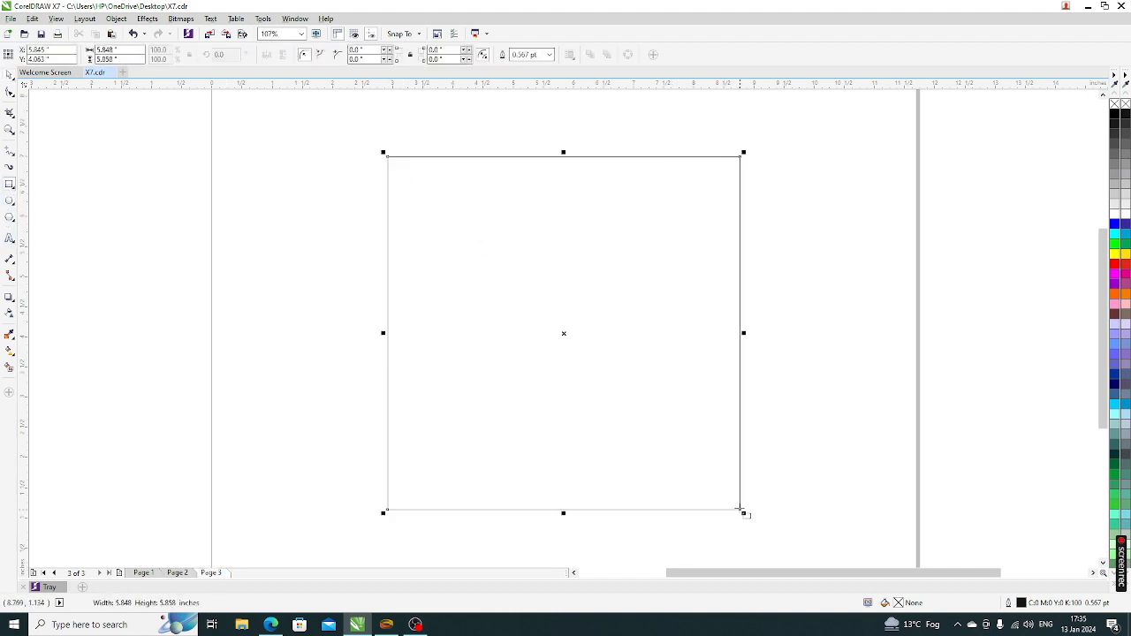
left_click(9, 75)
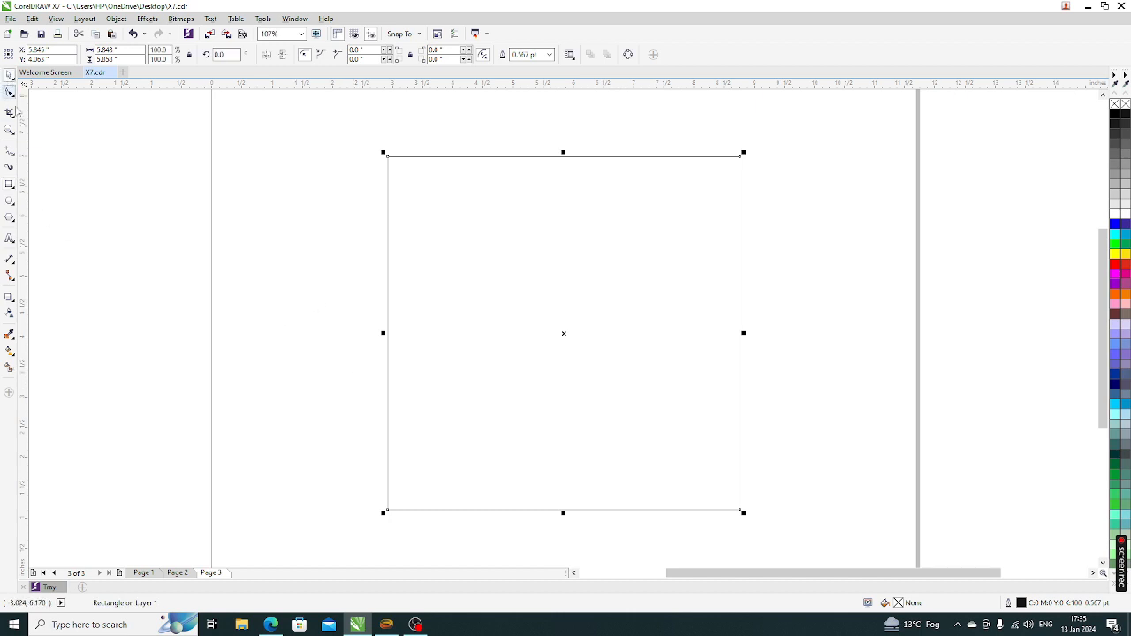
key("Up")
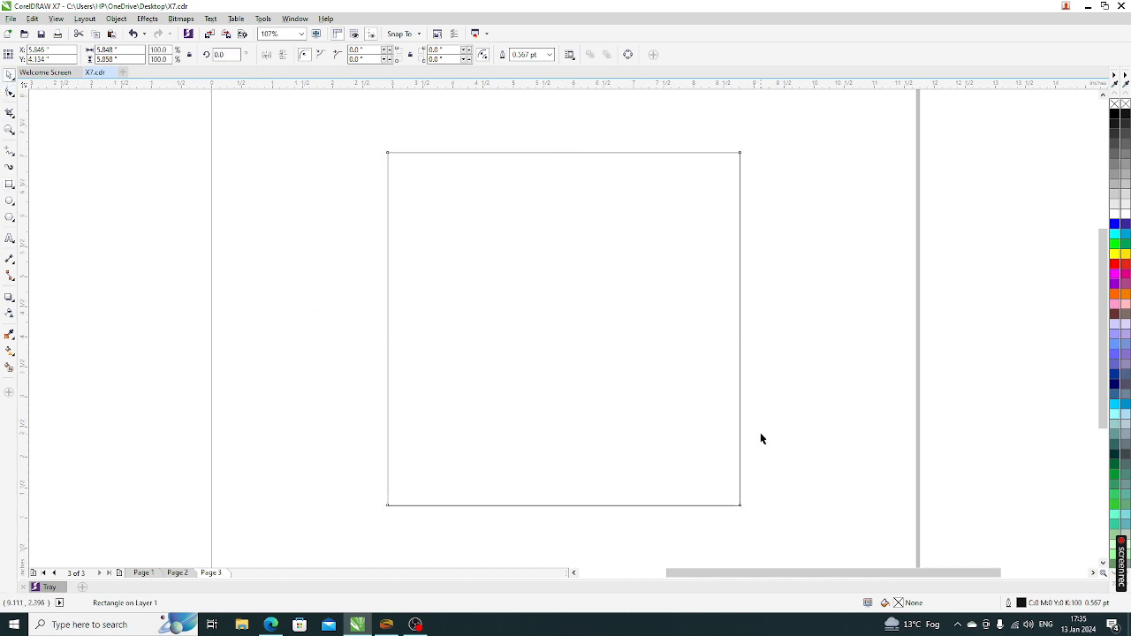
Draw a circle and move it to the left of the rectangle
left_click(10, 201)
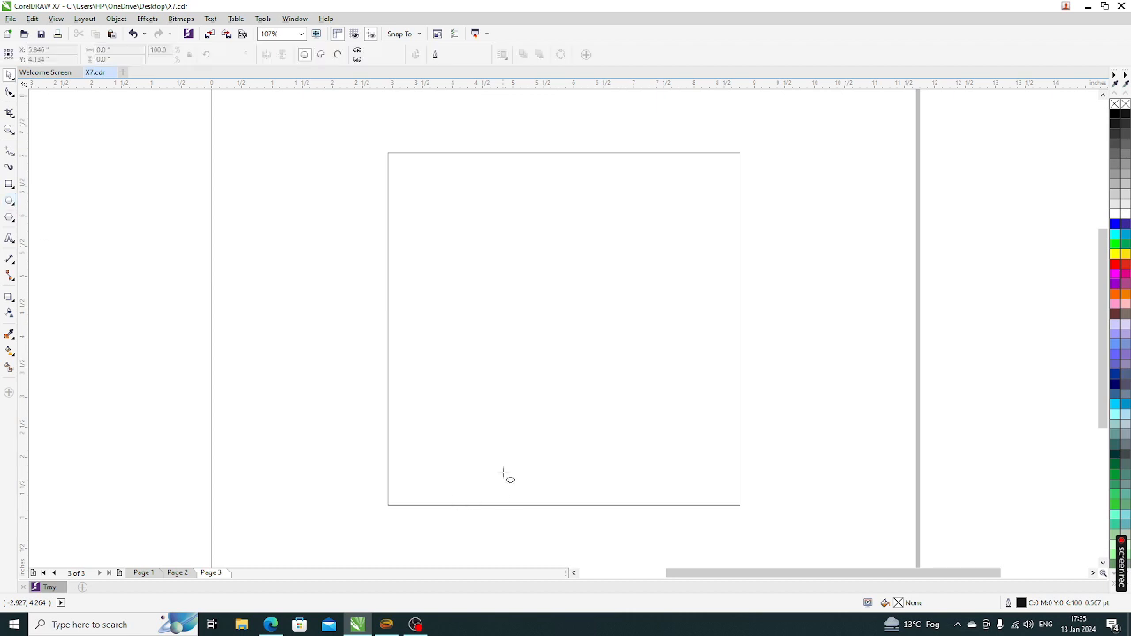
left_click_drag(467, 384, 560, 479)
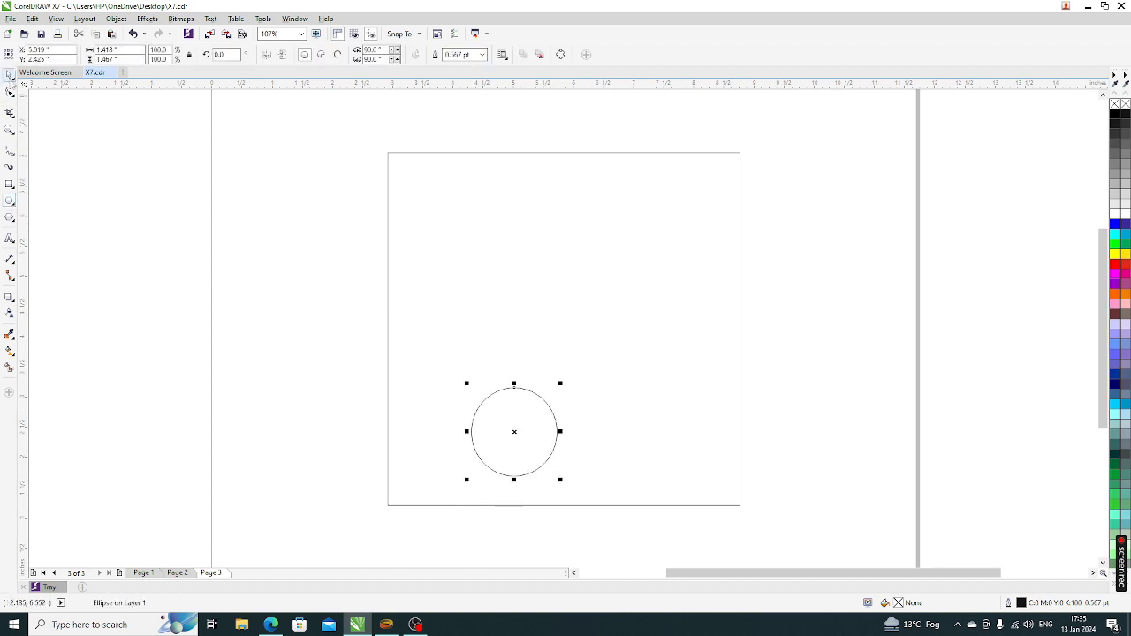
left_click(9, 75)
left_click_drag(515, 433, 303, 352)
left_click(306, 475)
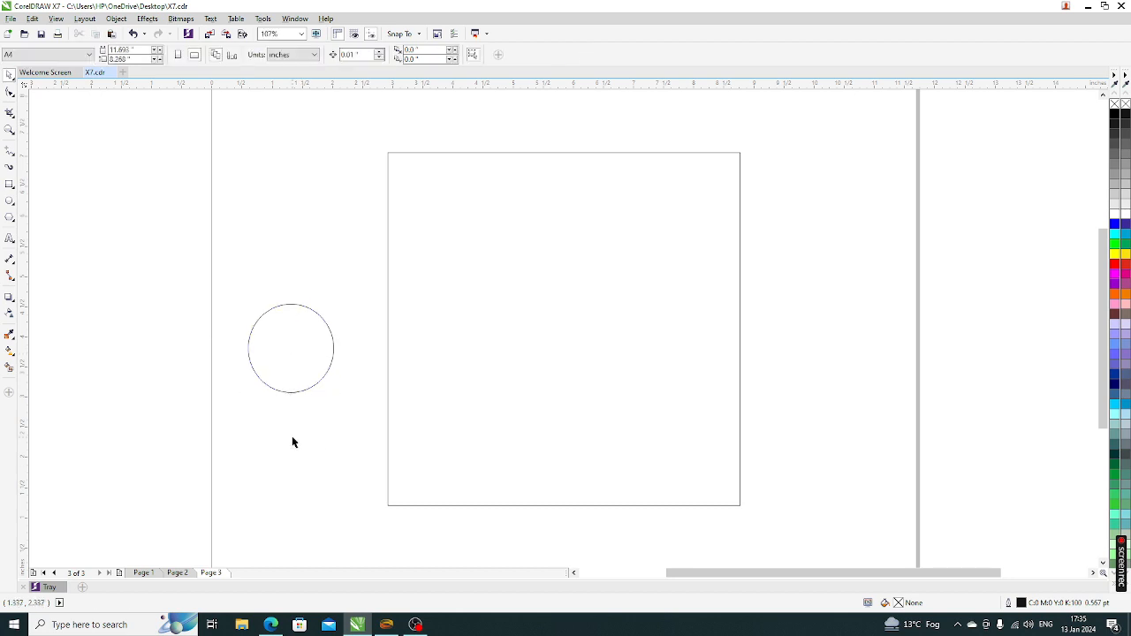
Select circle and rectangle, then align the circle to the rectangle's bottom centre with T, C, B, E, L, R, T, B, C
left_click(283, 369)
left_click(457, 335, "shift")
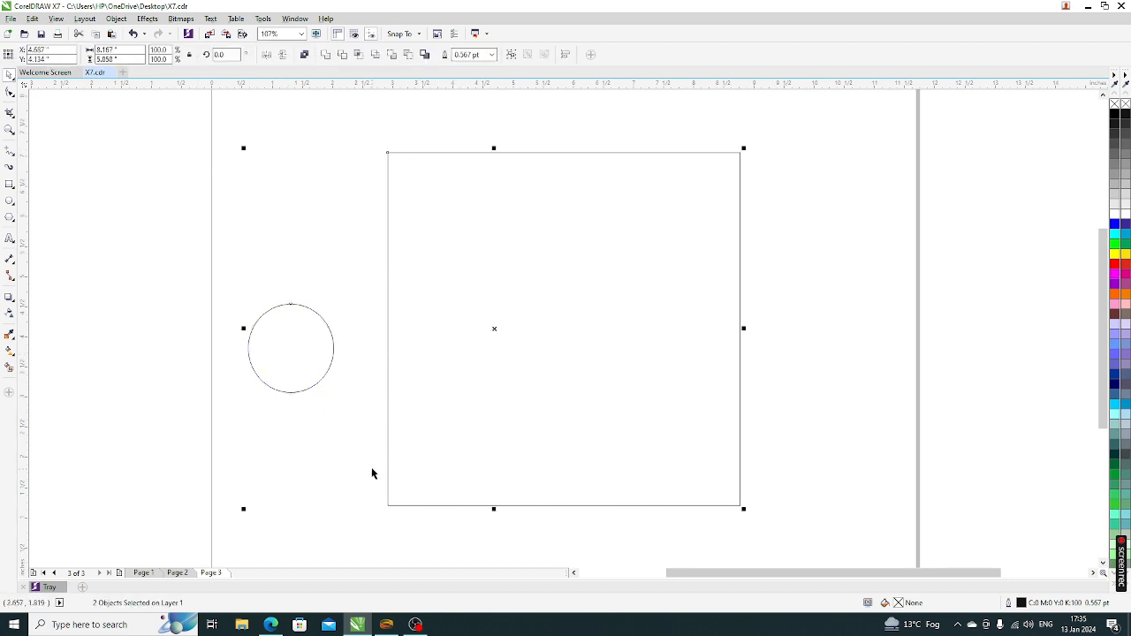
key("t")
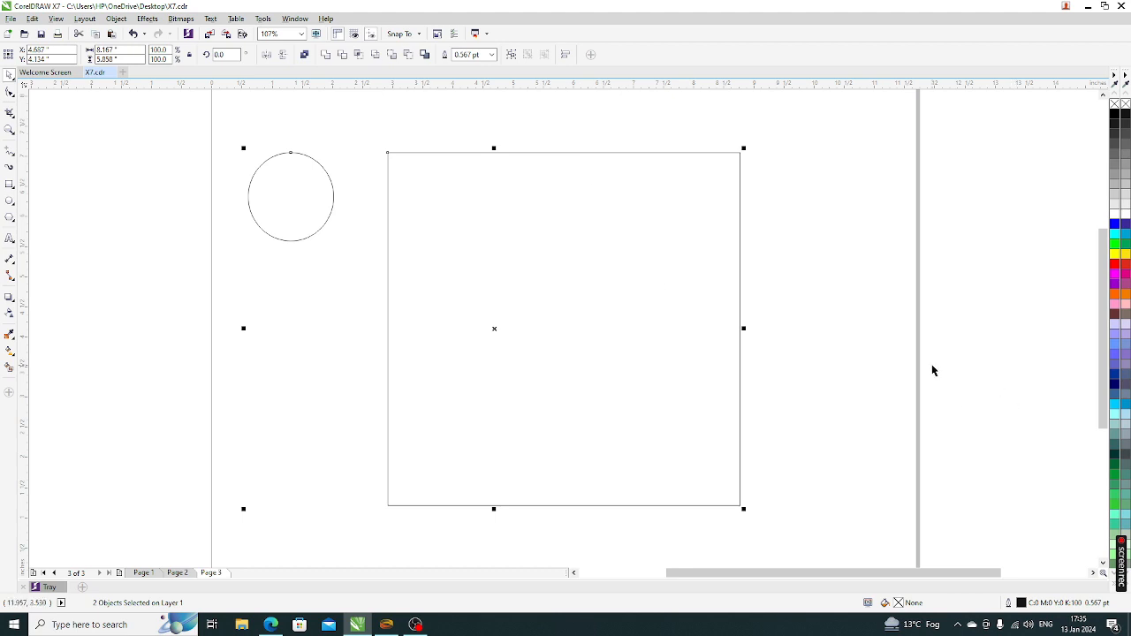
key("c")
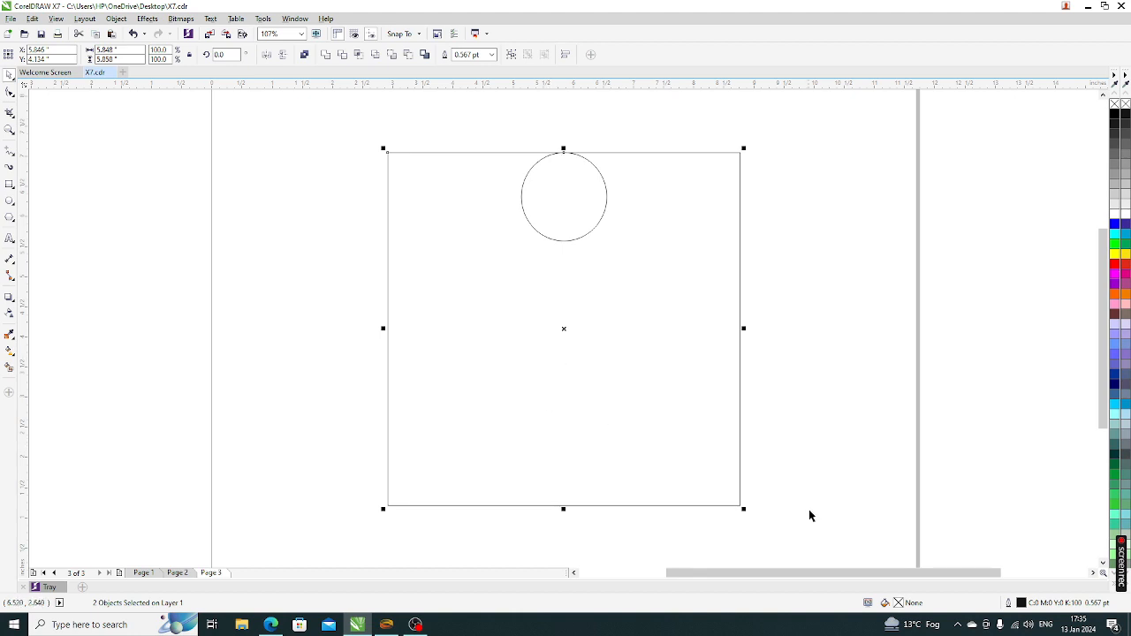
key("b")
key("e")
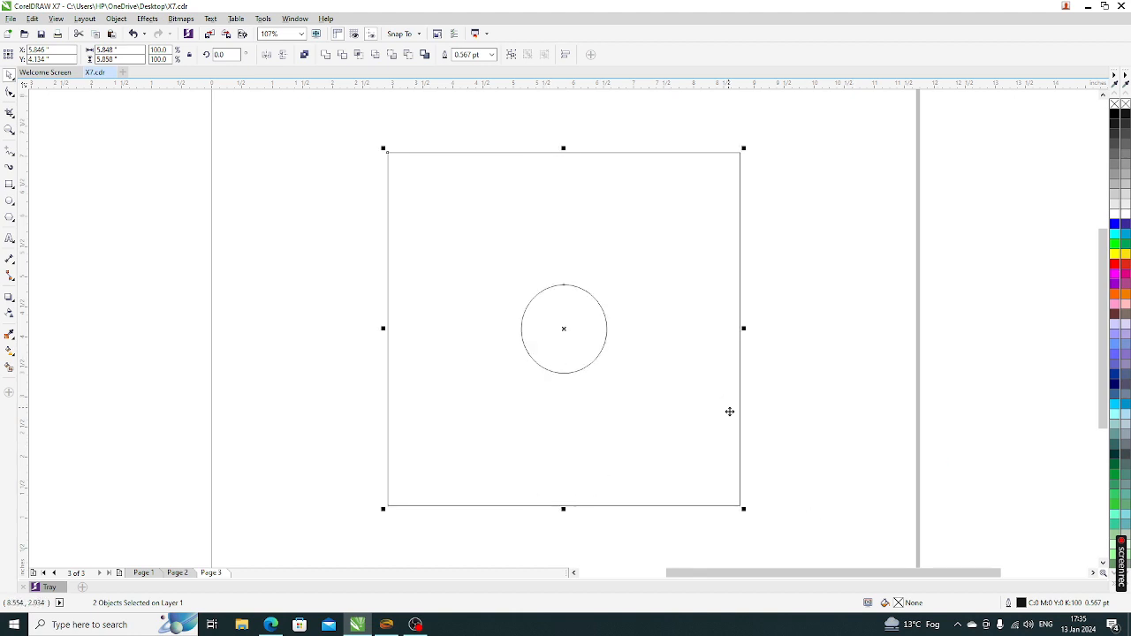
key("l")
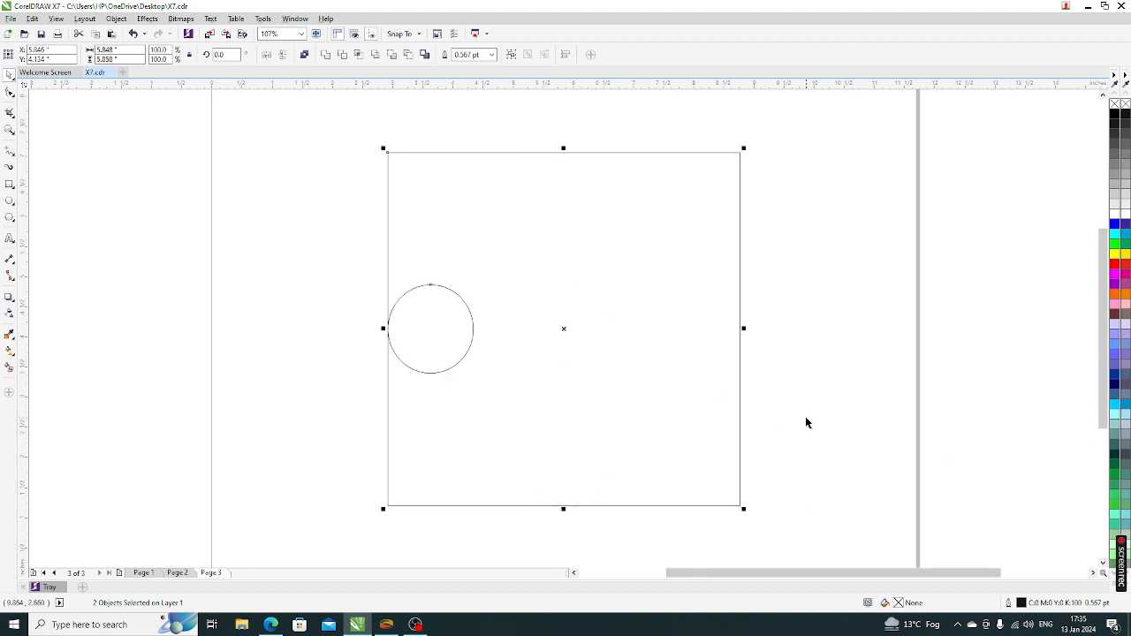
key("r")
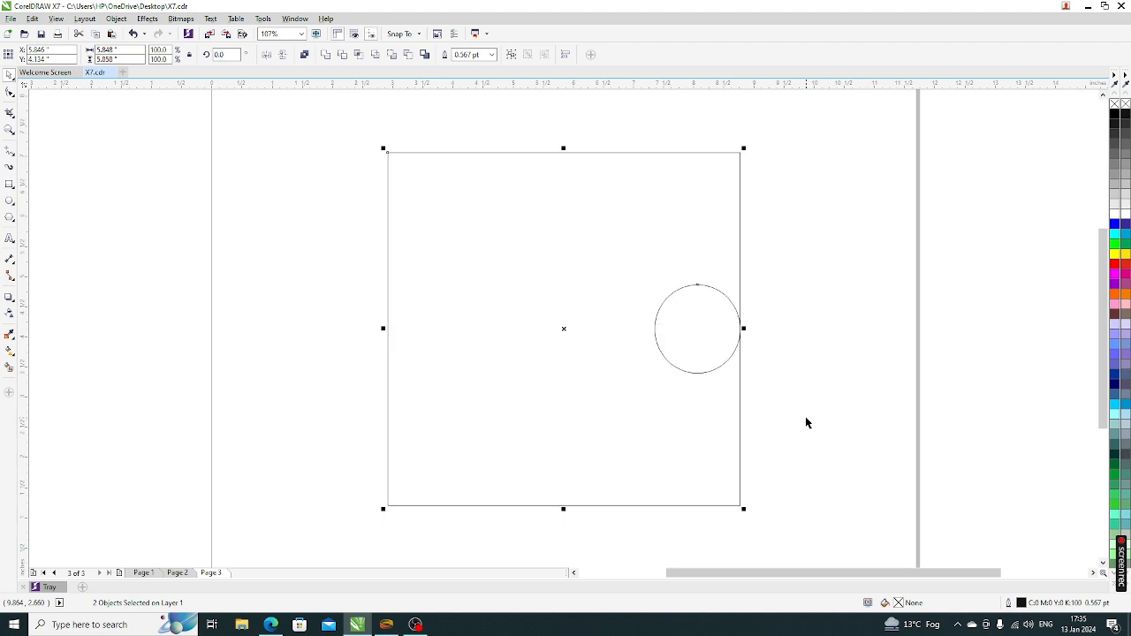
key("t")
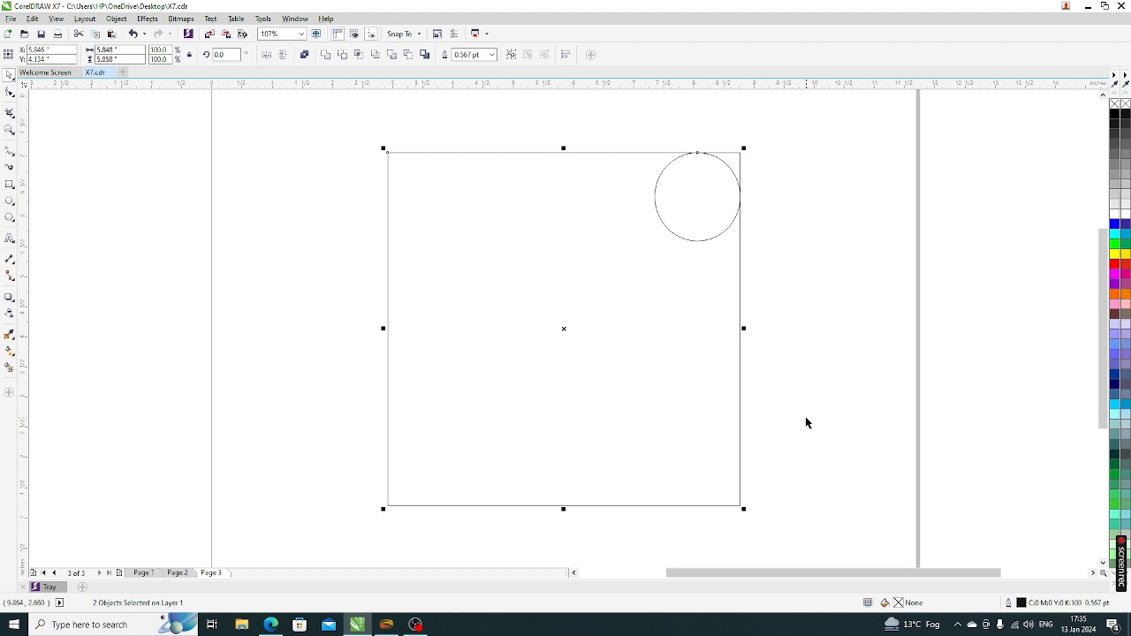
key("b")
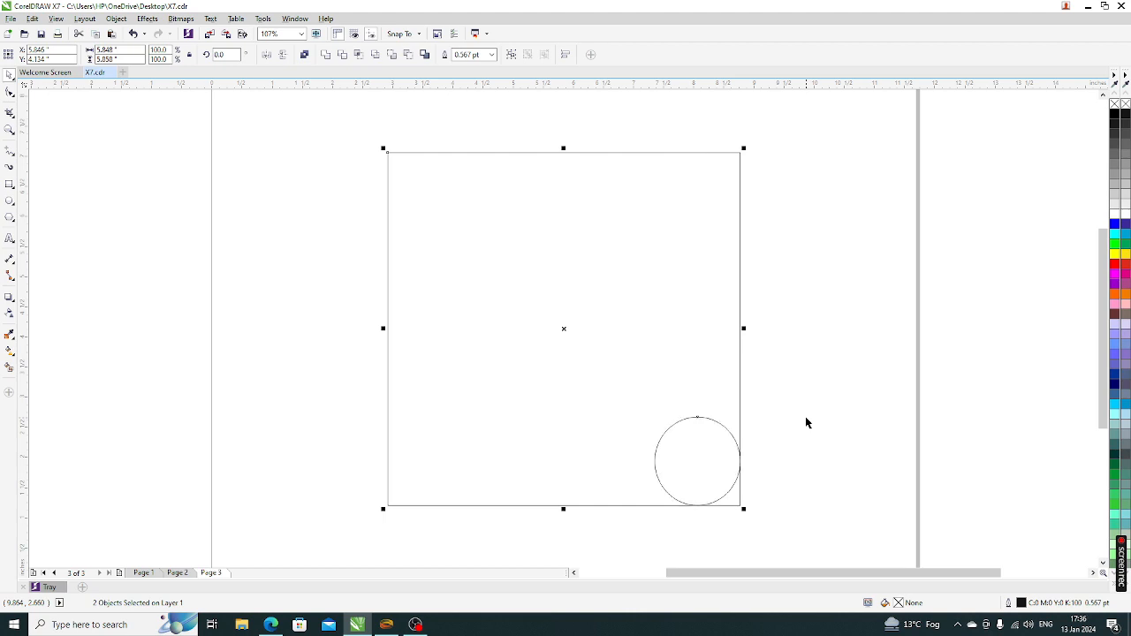
key("c")
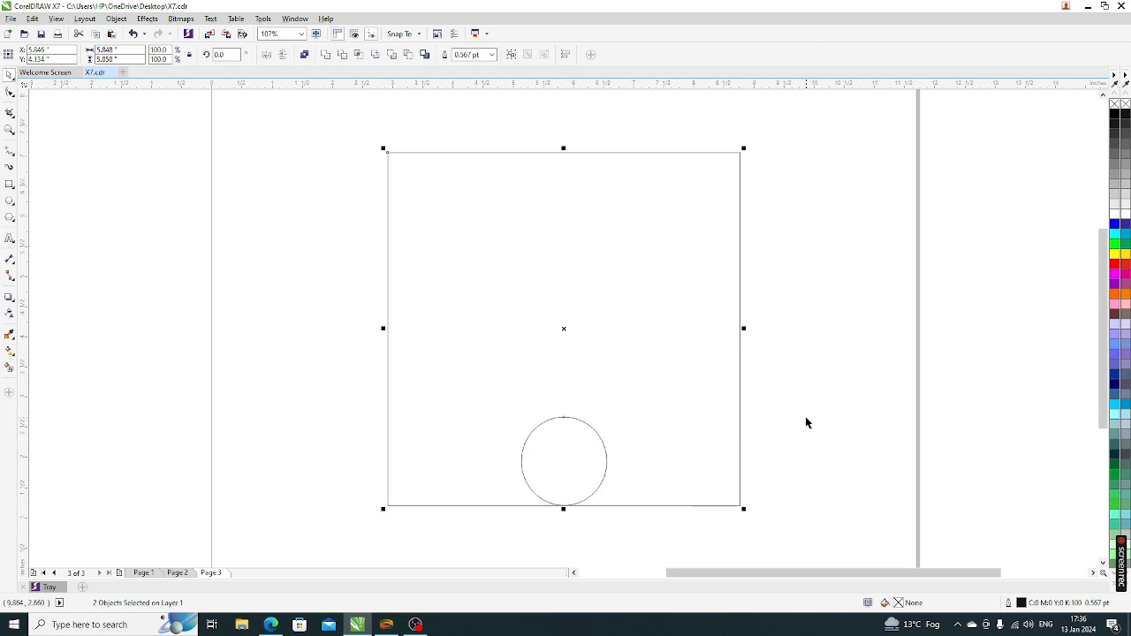
left_click(761, 434)
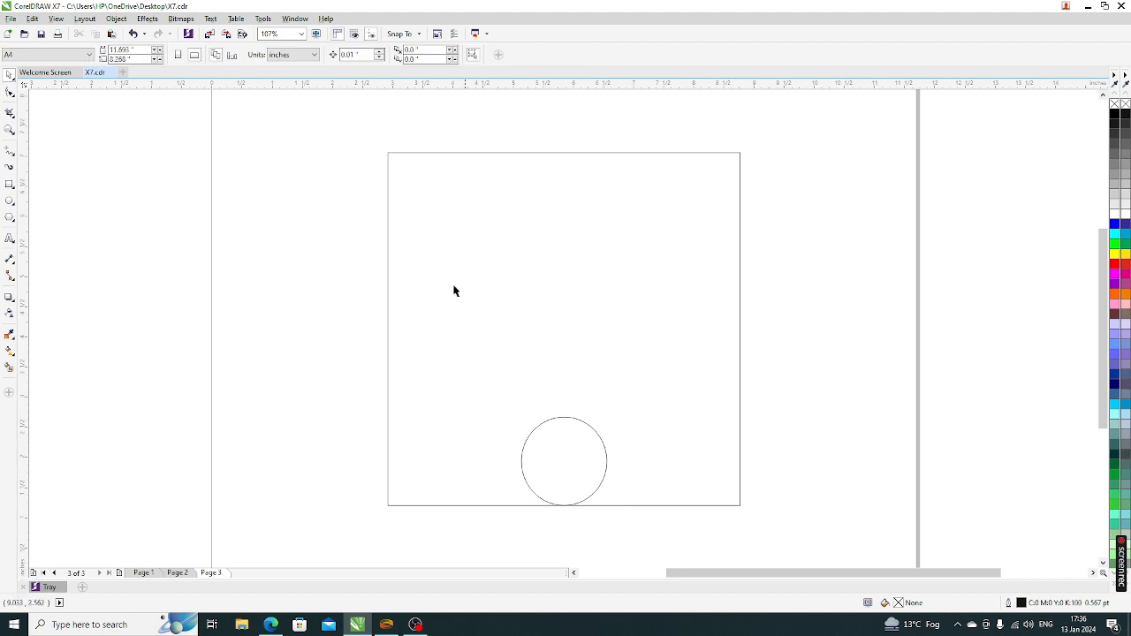
Select both shapes and centre the circle vertically inside the square
scroll(246, 351, "down", 3)
key("ctrl+a")
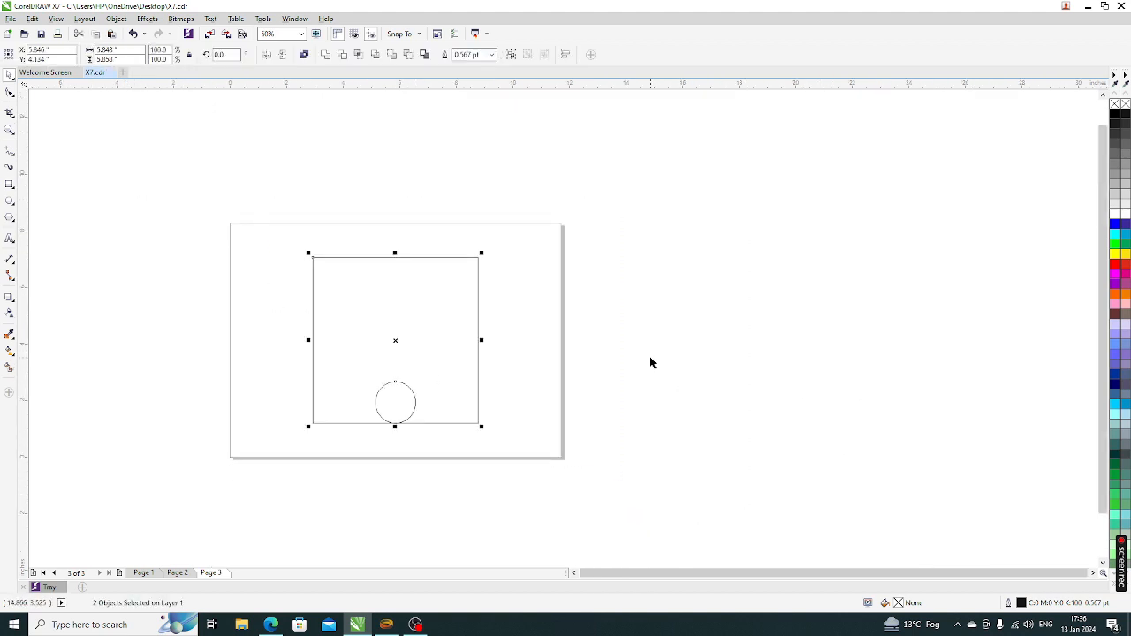
key("e")
left_click(636, 456)
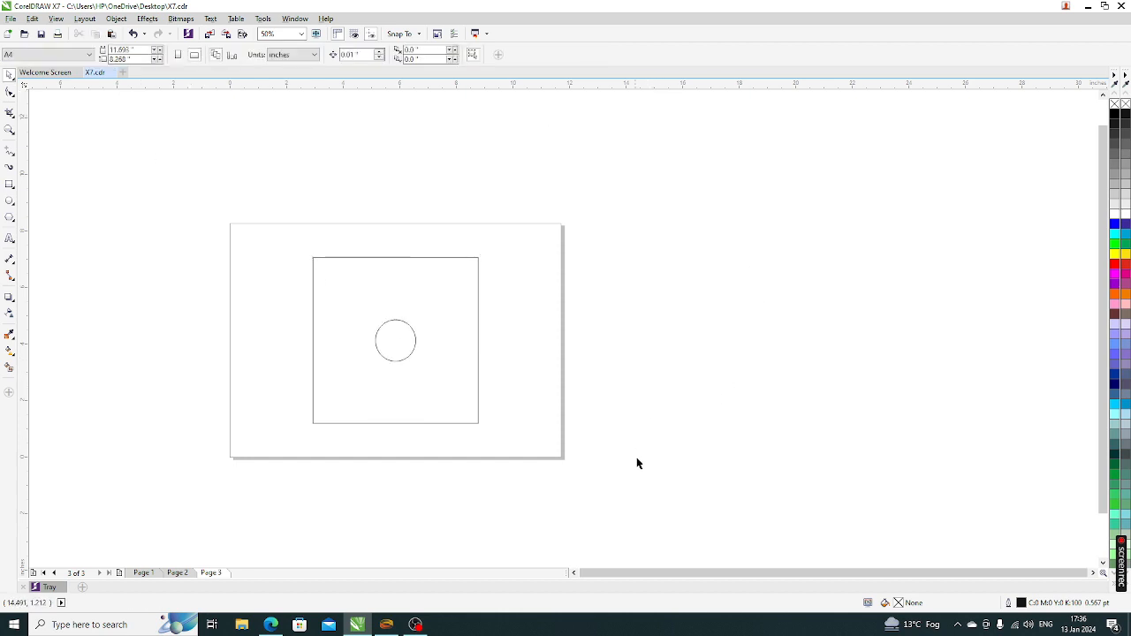
Move both shapes aside, undo the move, and zoom to fit the square and circle
left_click_drag(790, 503, 217, 247)
left_click_drag(366, 355, 924, 350)
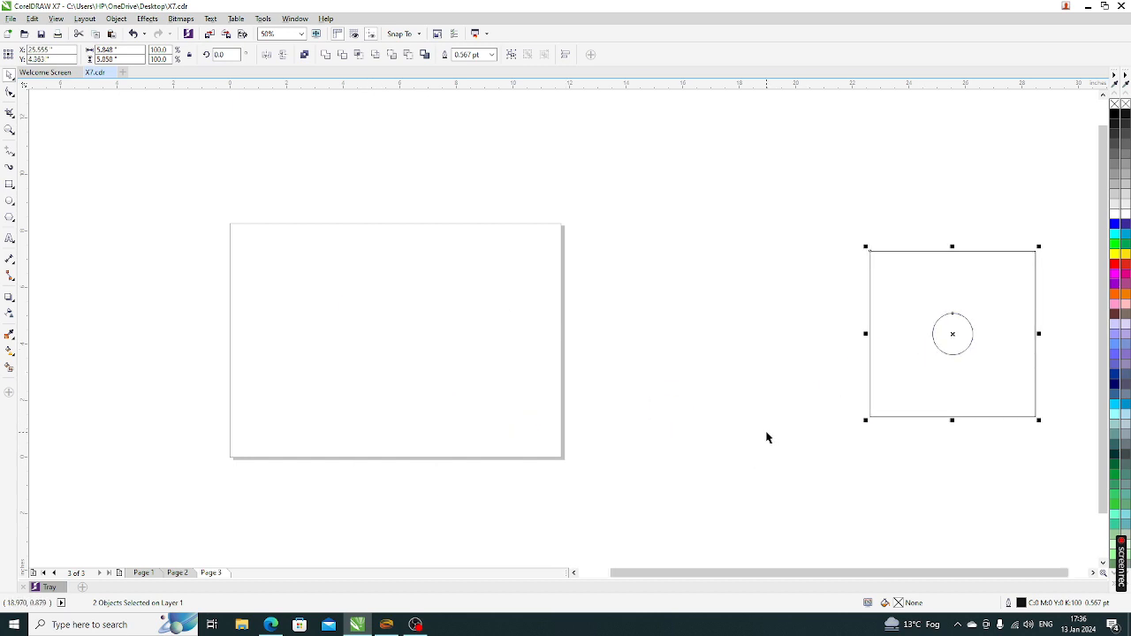
key("ctrl+z")
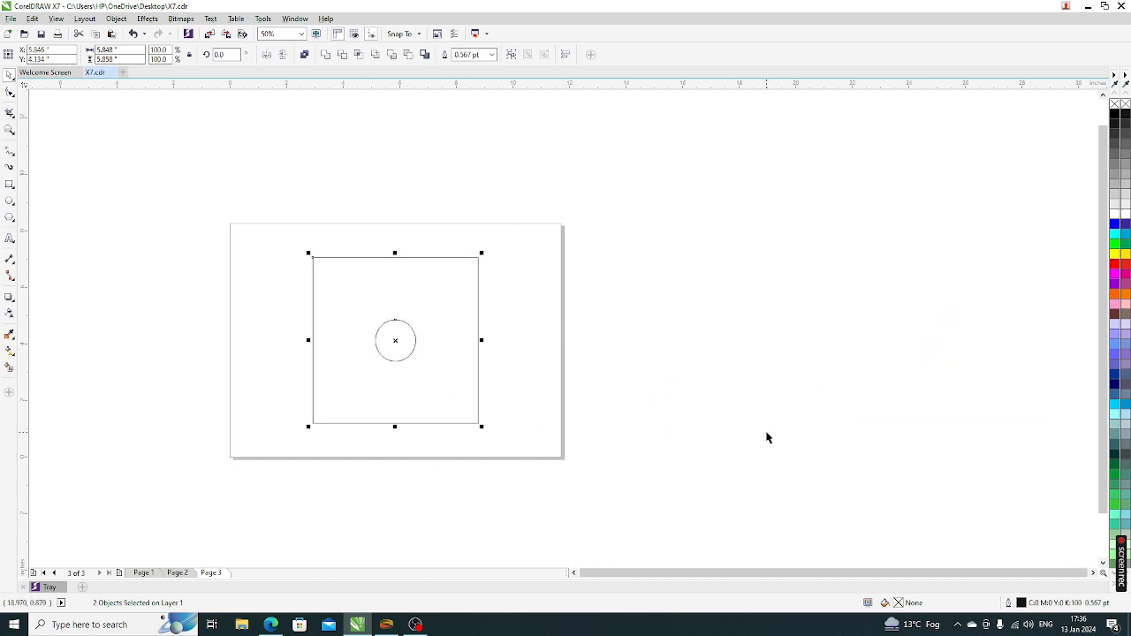
key("shift+F2")
left_click(780, 474)
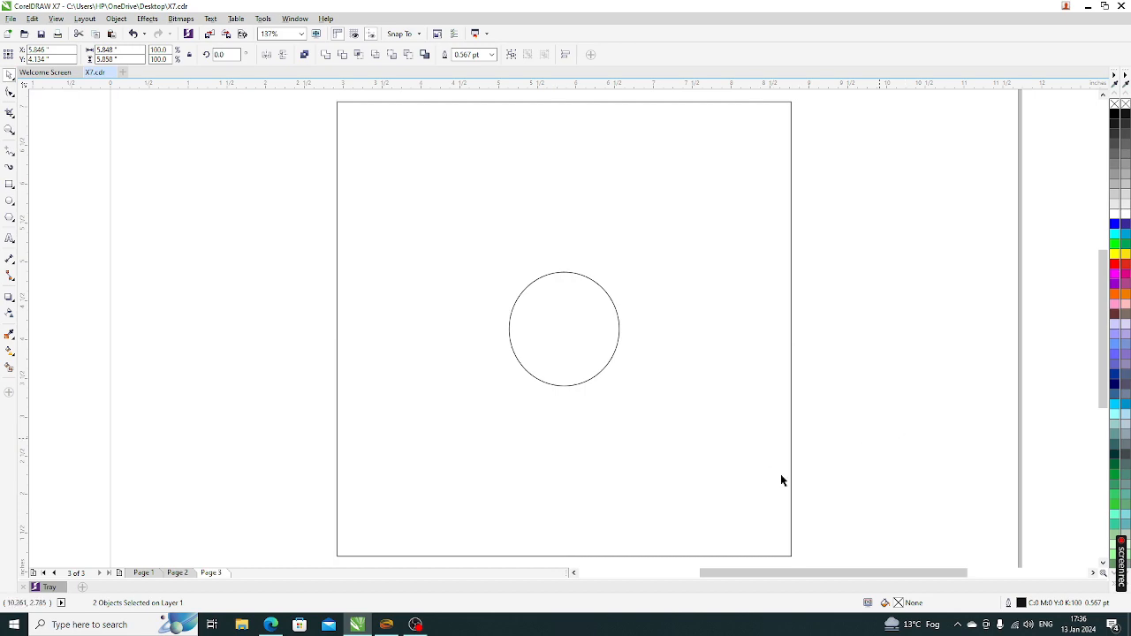
left_click(178, 573)
scroll(477, 409, "down", 3)
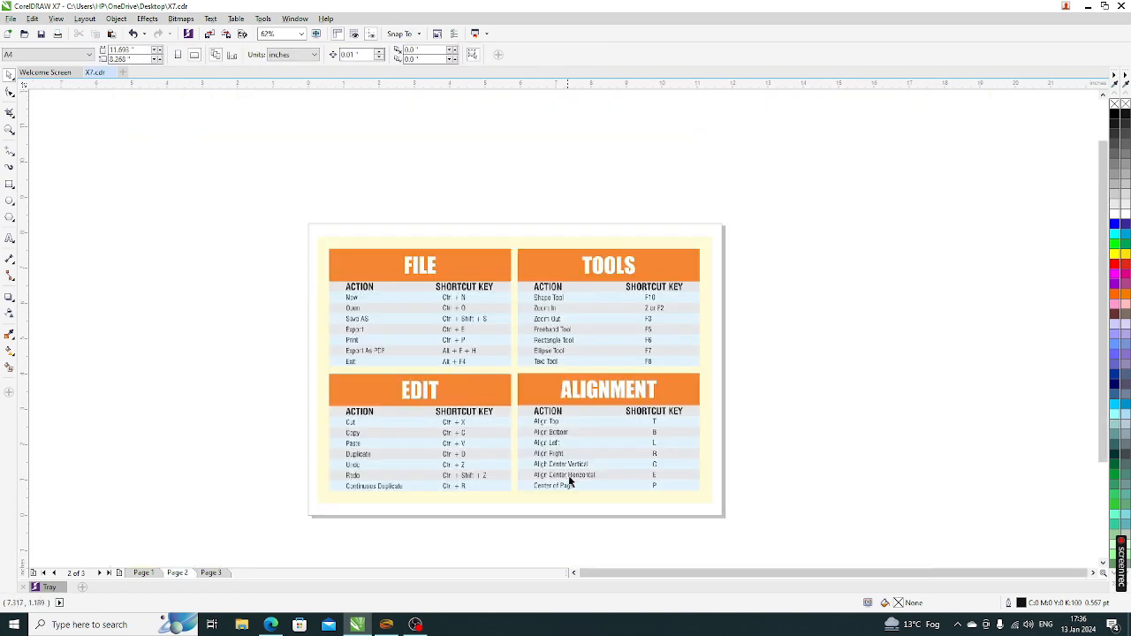
scroll(662, 491, "up", 3)
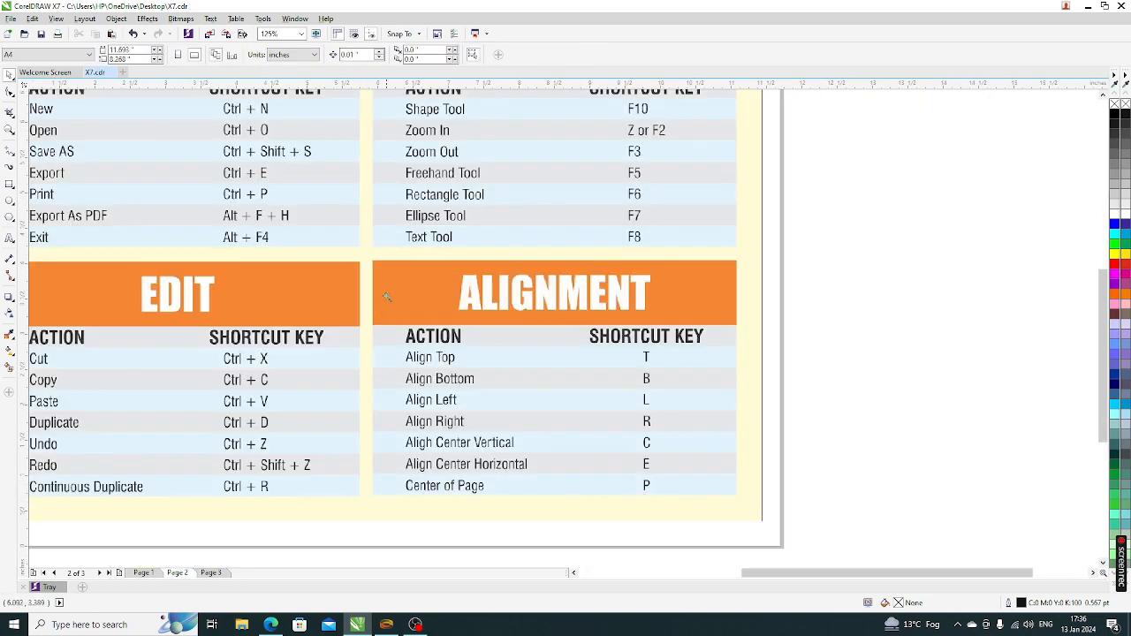
left_click_drag(388, 309, 793, 526)
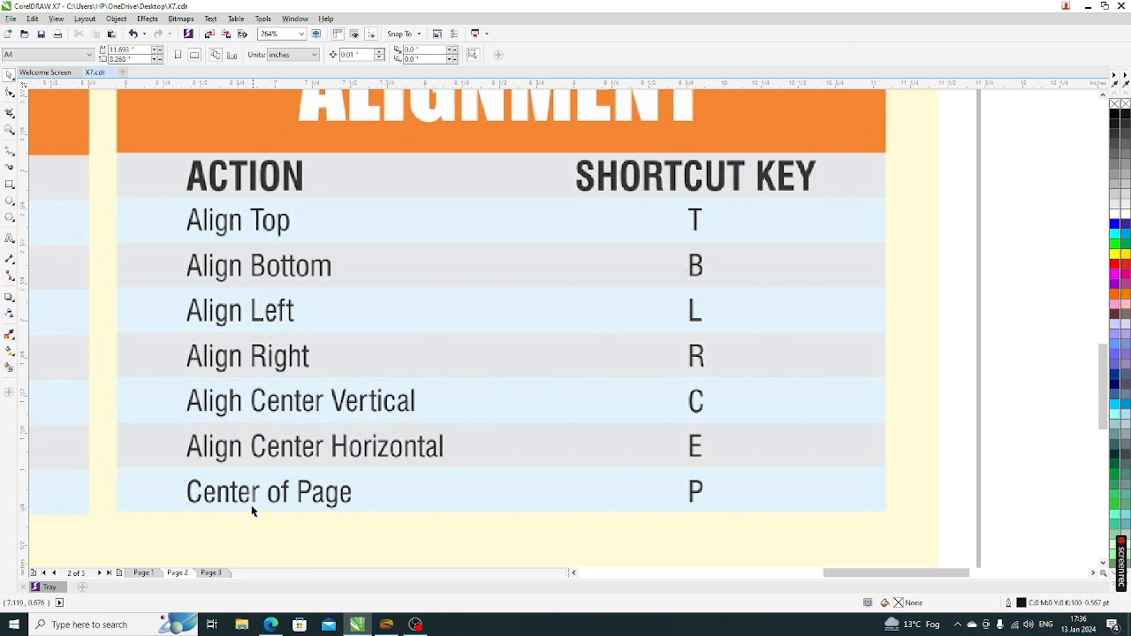
key("F3")
left_click(212, 573)
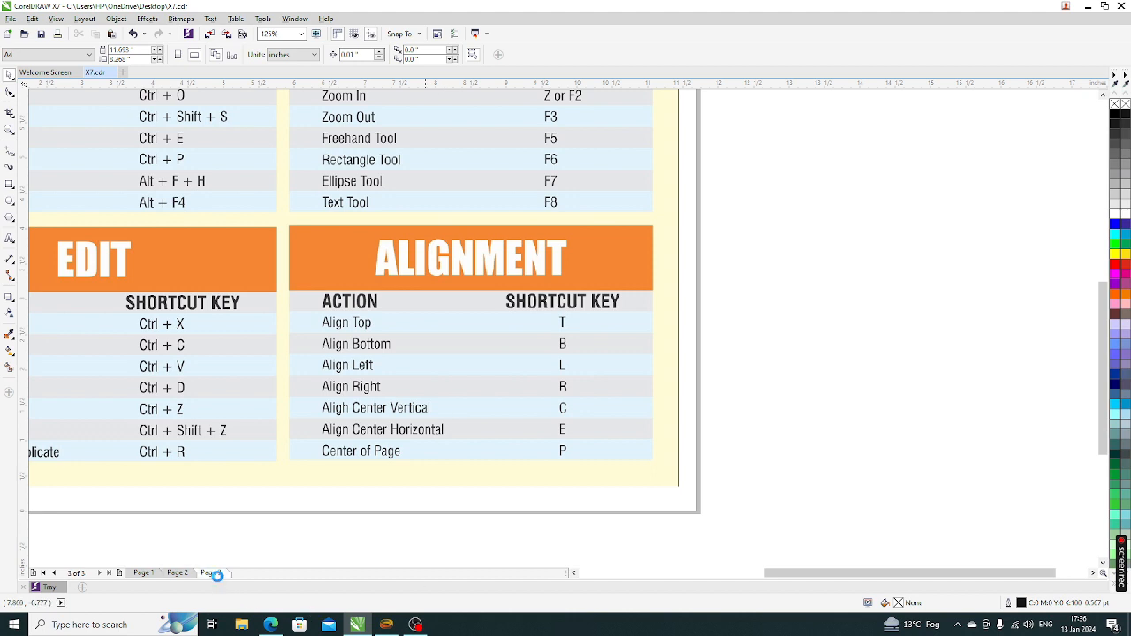
key("shift+F4")
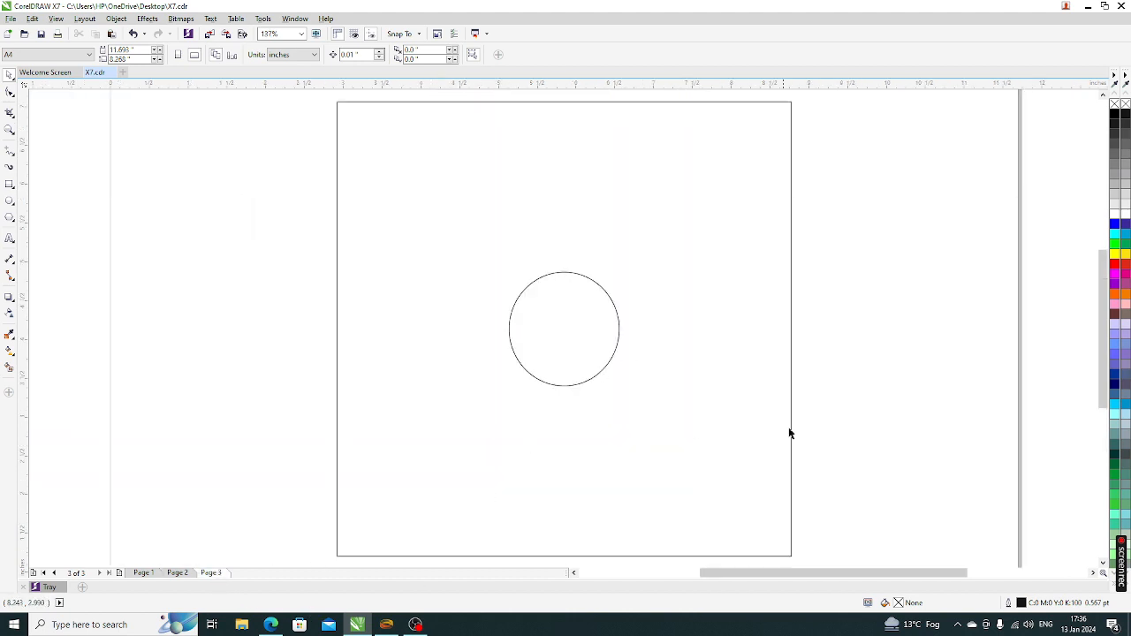
Flatten the square into a thin bar and left-align all seven objects
scroll(479, 338, "down", 2)
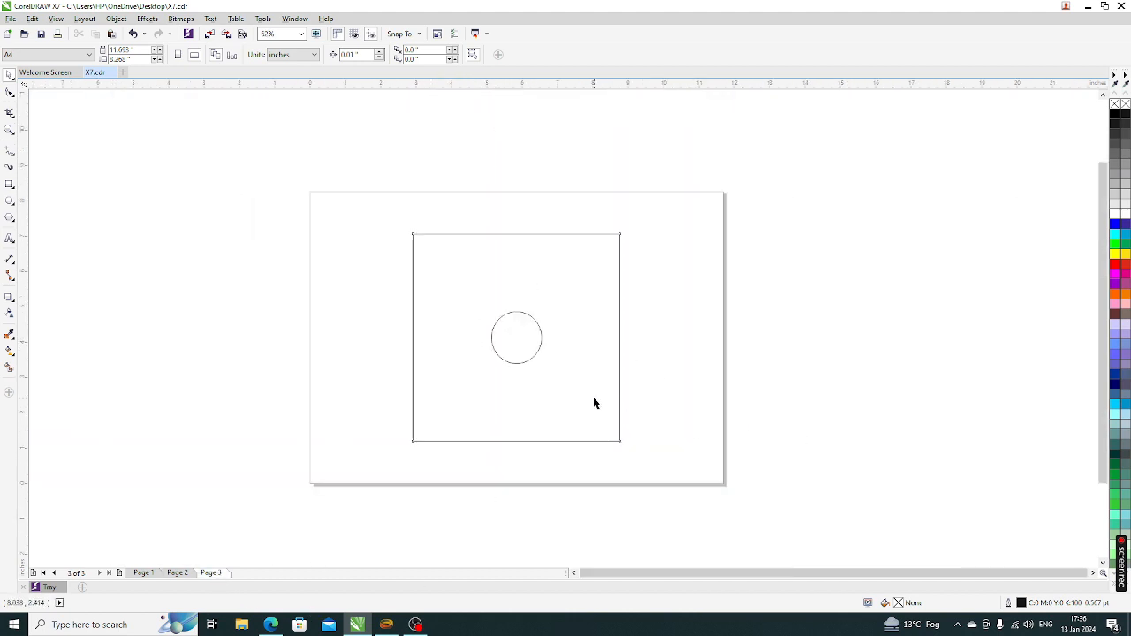
left_click(525, 441)
left_click_drag(517, 444, 578, 434)
left_click(408, 321)
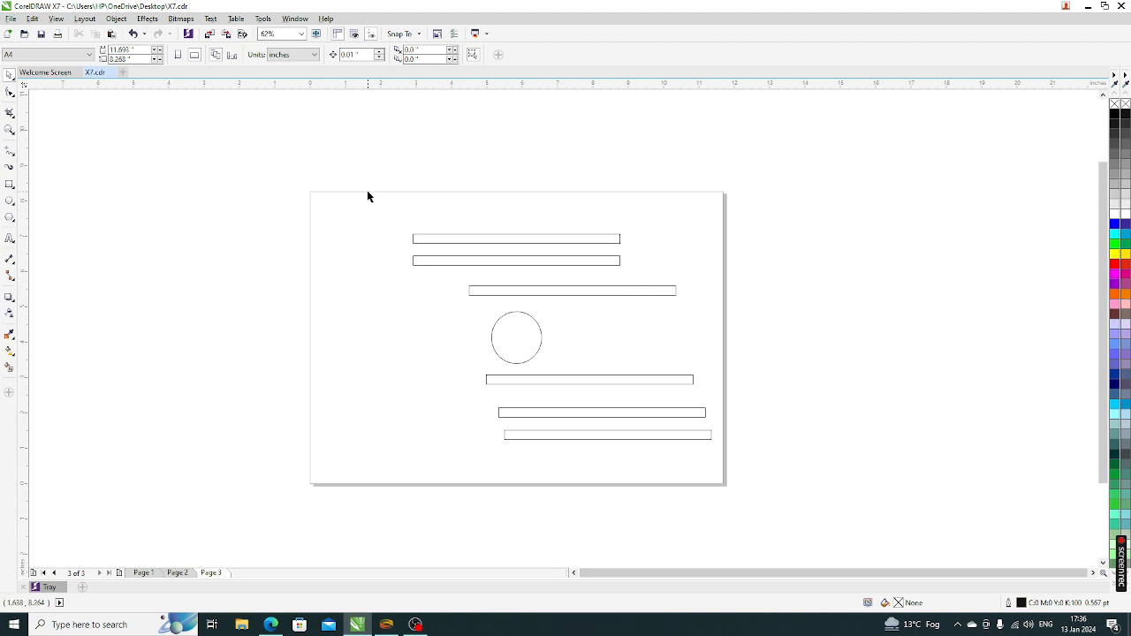
left_click_drag(367, 196, 825, 525)
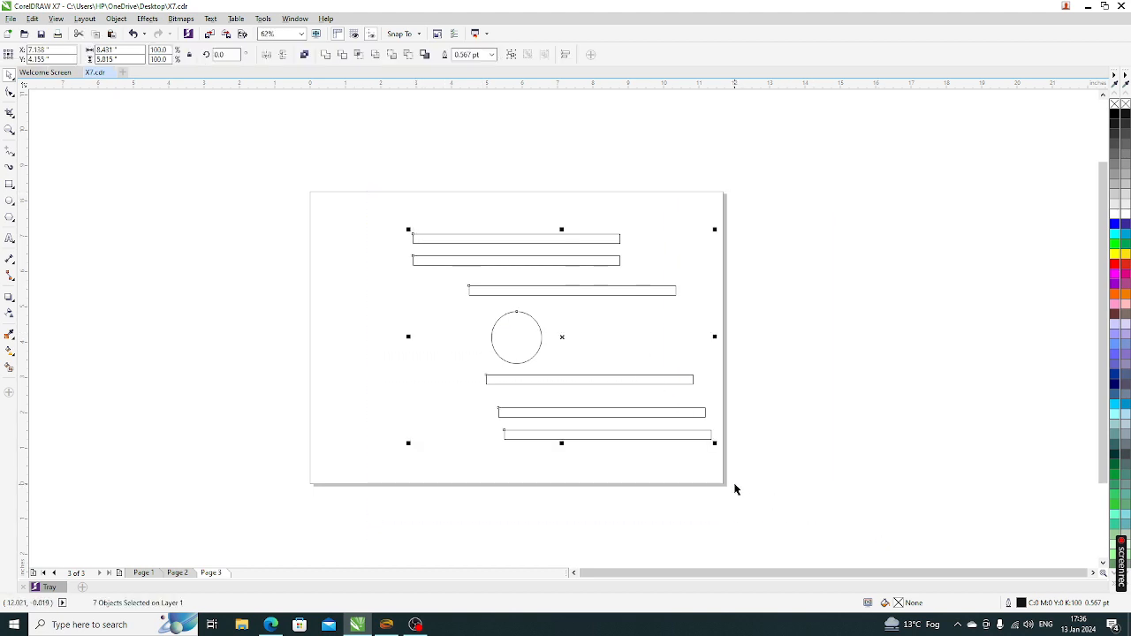
key("l")
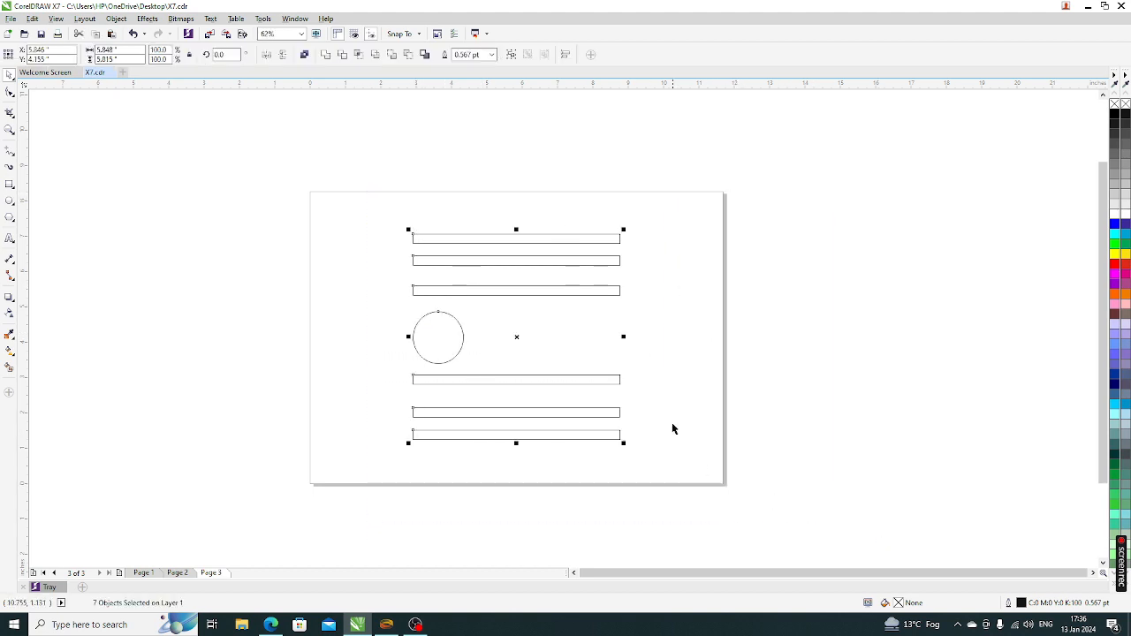
left_click(695, 399)
Shorten the bottom, third and second bars from their right ends
left_click(619, 434)
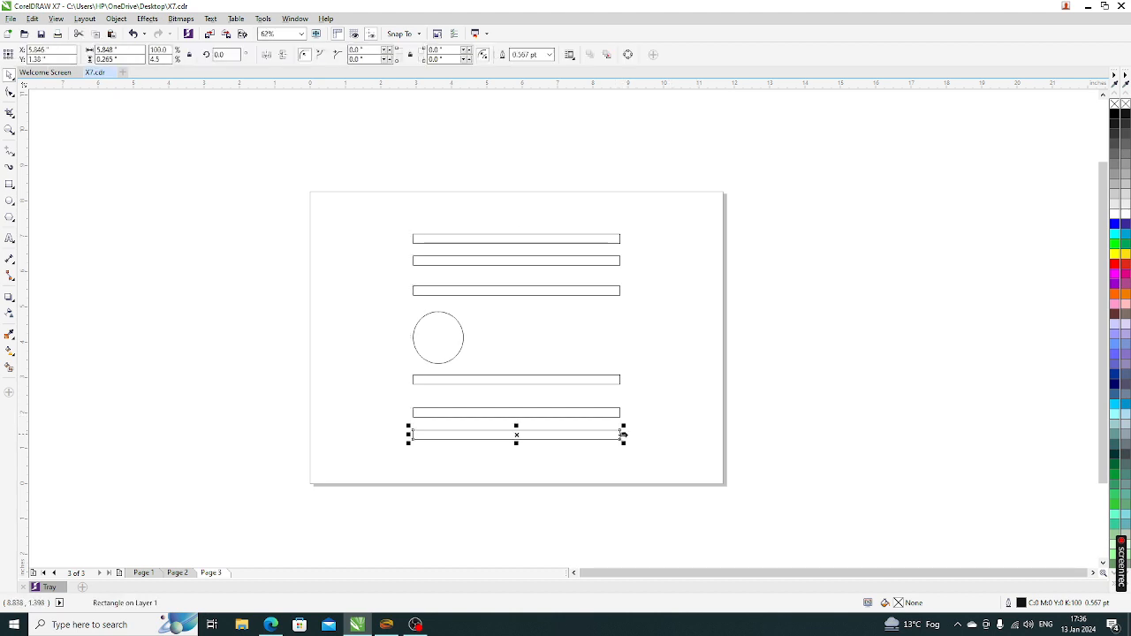
left_click_drag(624, 433, 569, 412)
left_click(621, 411)
left_click(598, 348)
left_click(619, 292)
left_click_drag(624, 290, 581, 291)
left_click(590, 265)
left_click_drag(624, 261, 585, 261)
left_click(666, 321)
Try right, left and top alignment on all seven objects, undoing the top alignment
left_click_drag(337, 194, 760, 499)
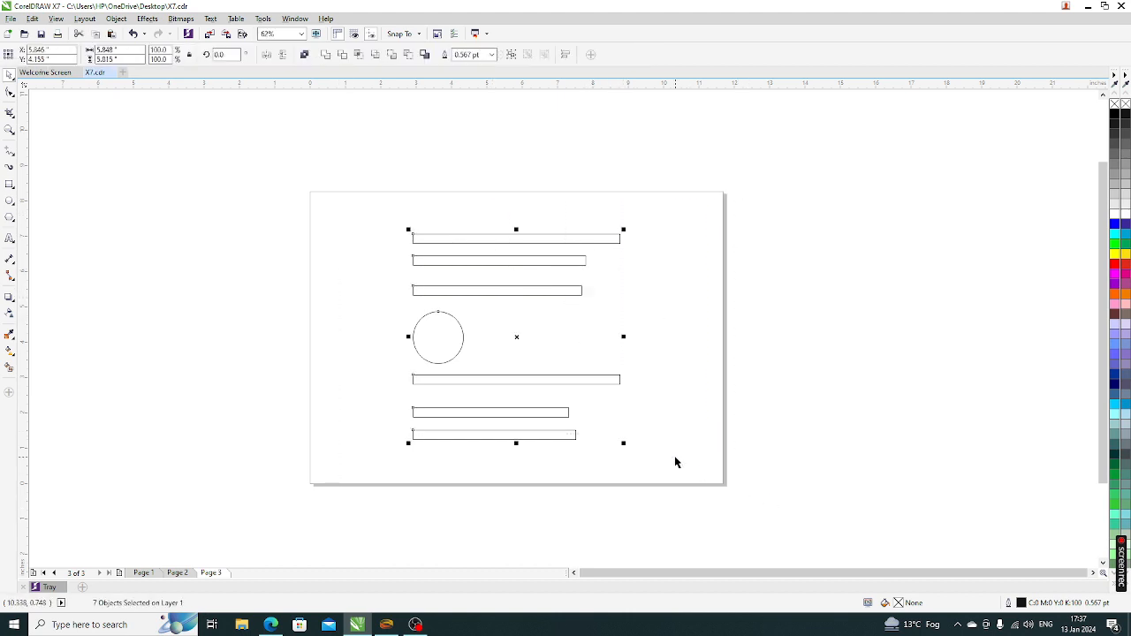
key("r")
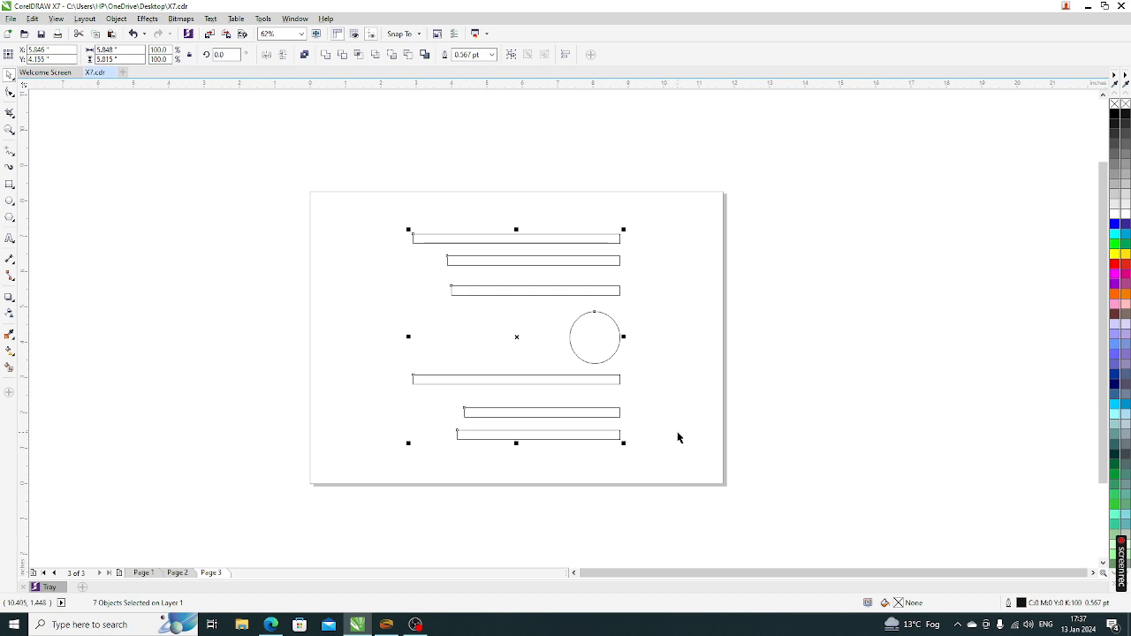
key("l")
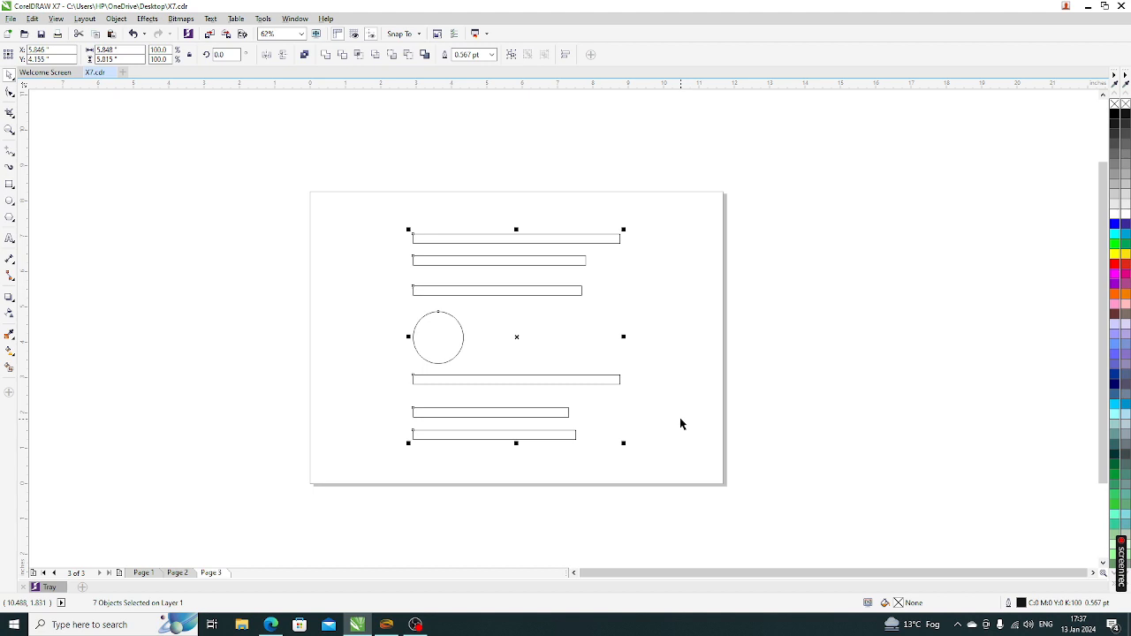
key("t")
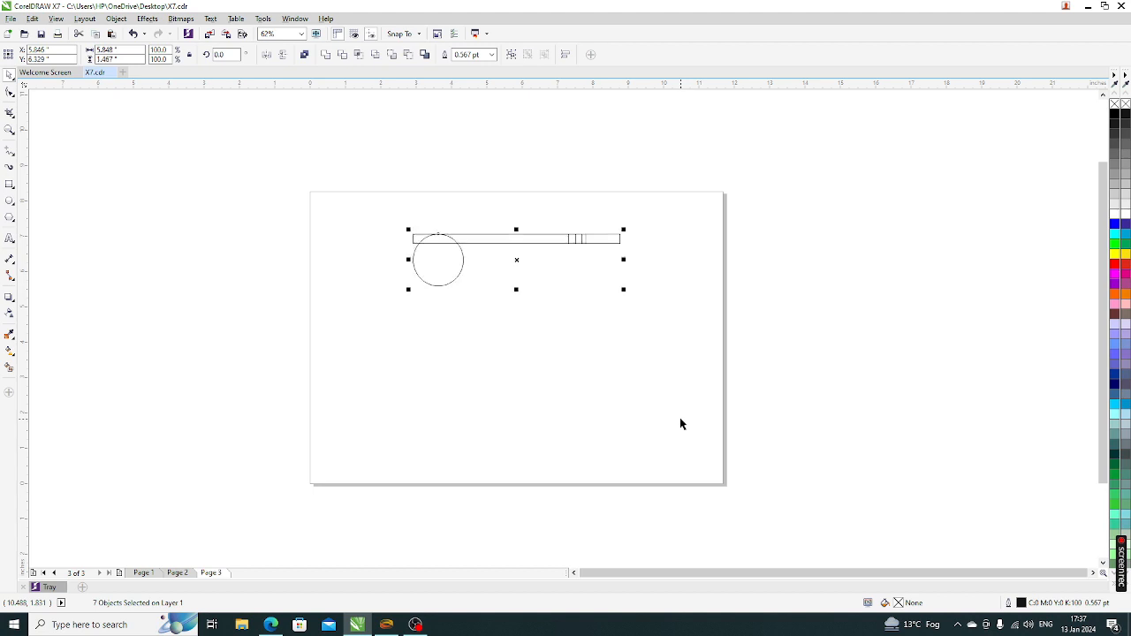
key("ctrl+z")
Select all seven objects, shift them up-left, then delete them all
left_click(335, 260)
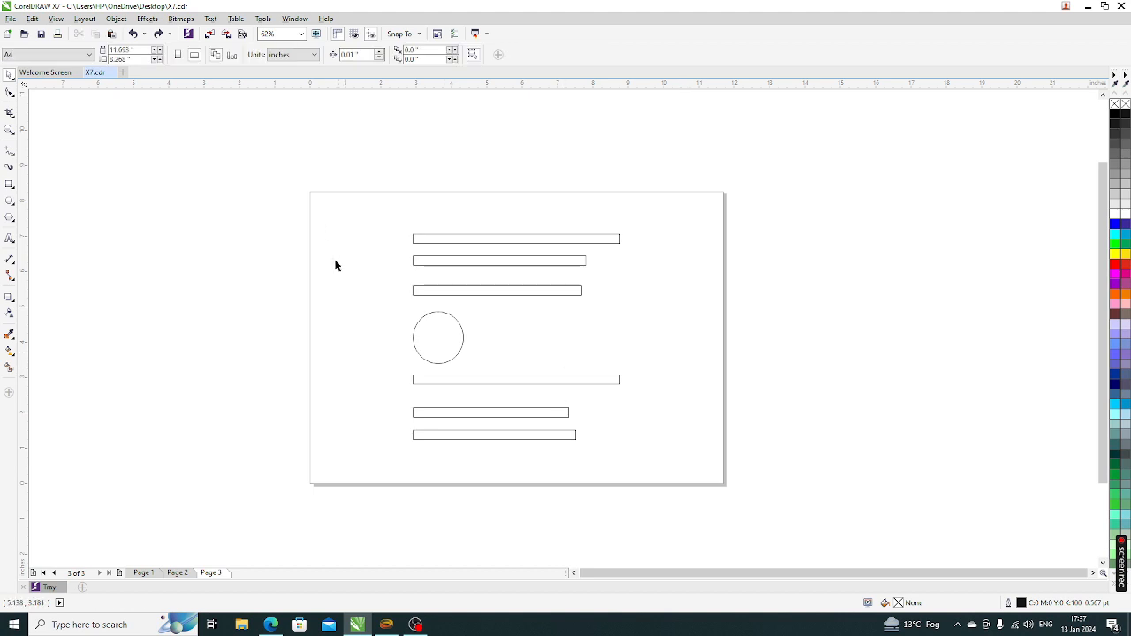
left_click_drag(351, 219, 815, 465)
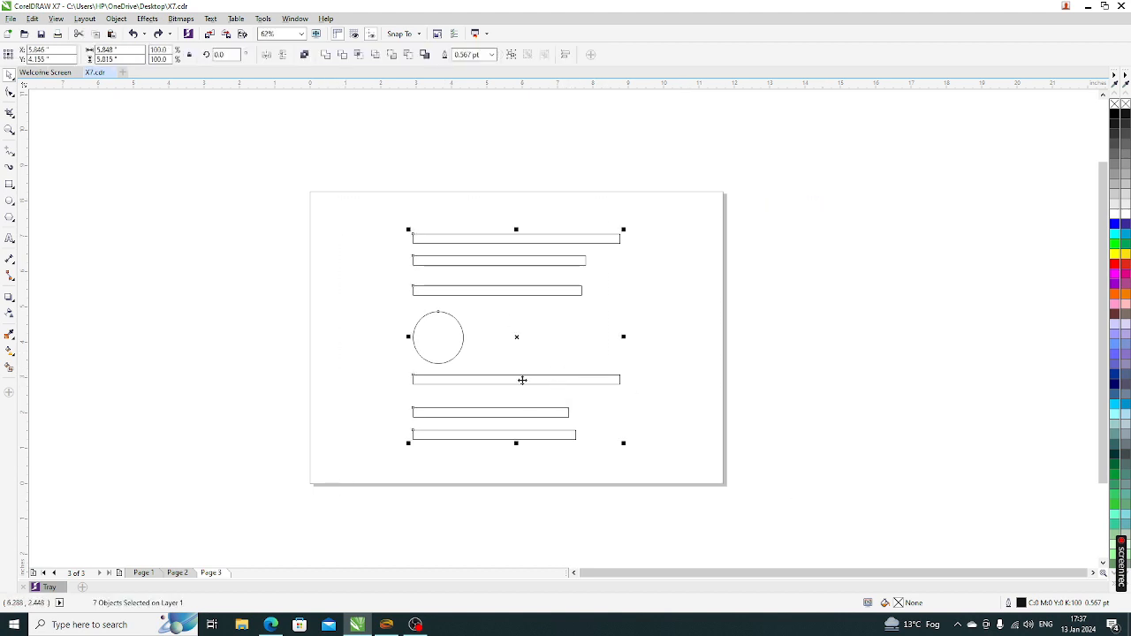
left_click_drag(515, 335, 474, 323)
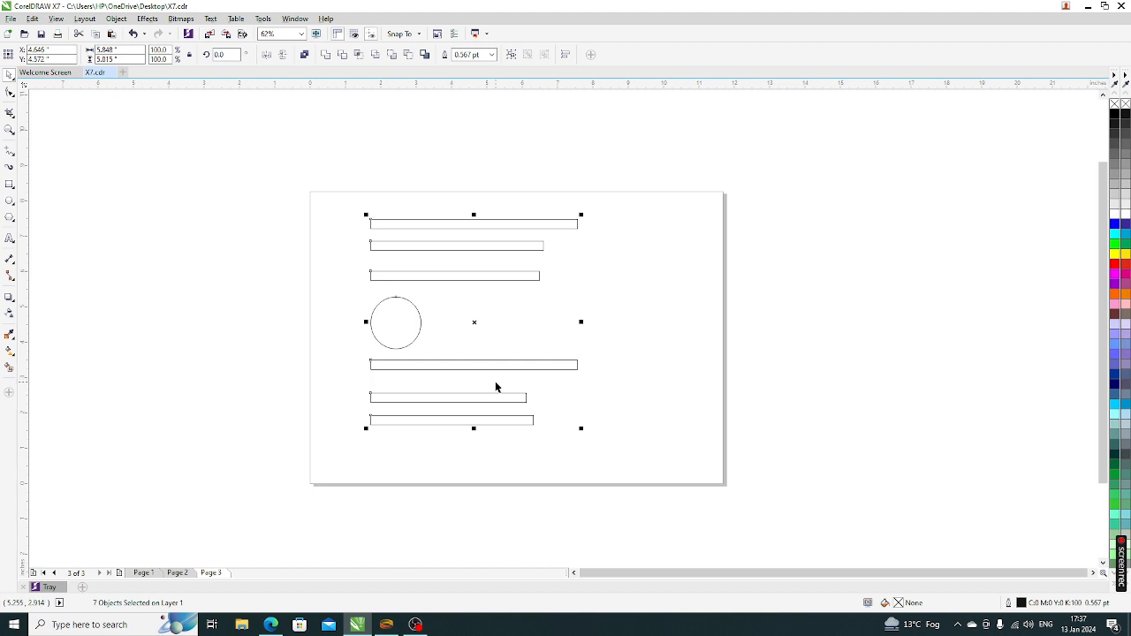
key("Delete")
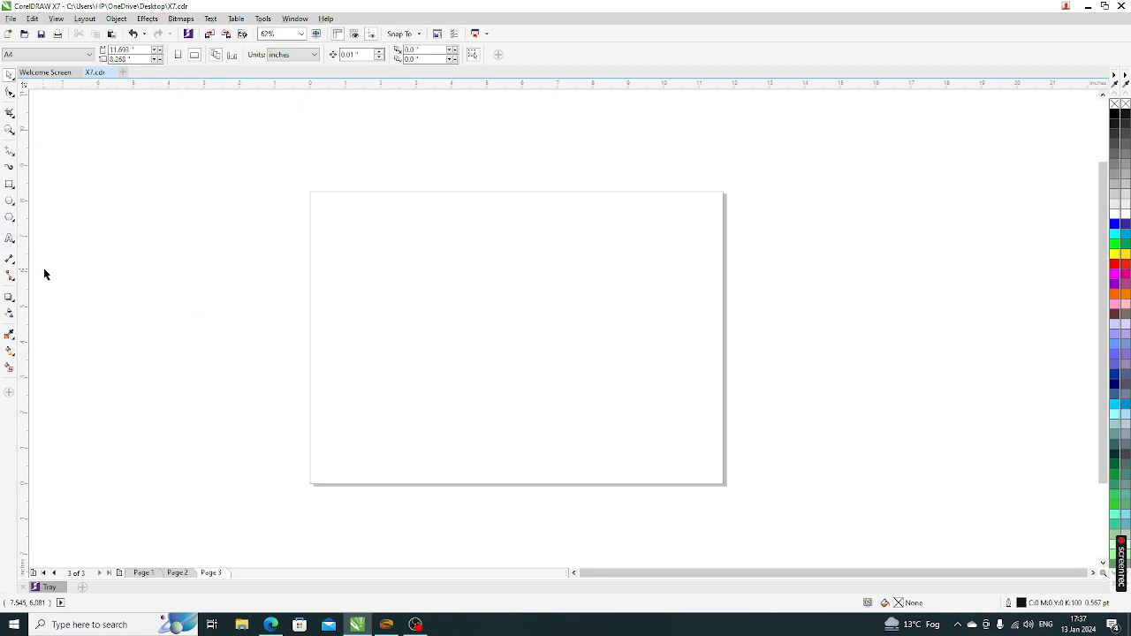
Draw a tall rectangle near the top of Page 3 and select it
left_click(9, 185)
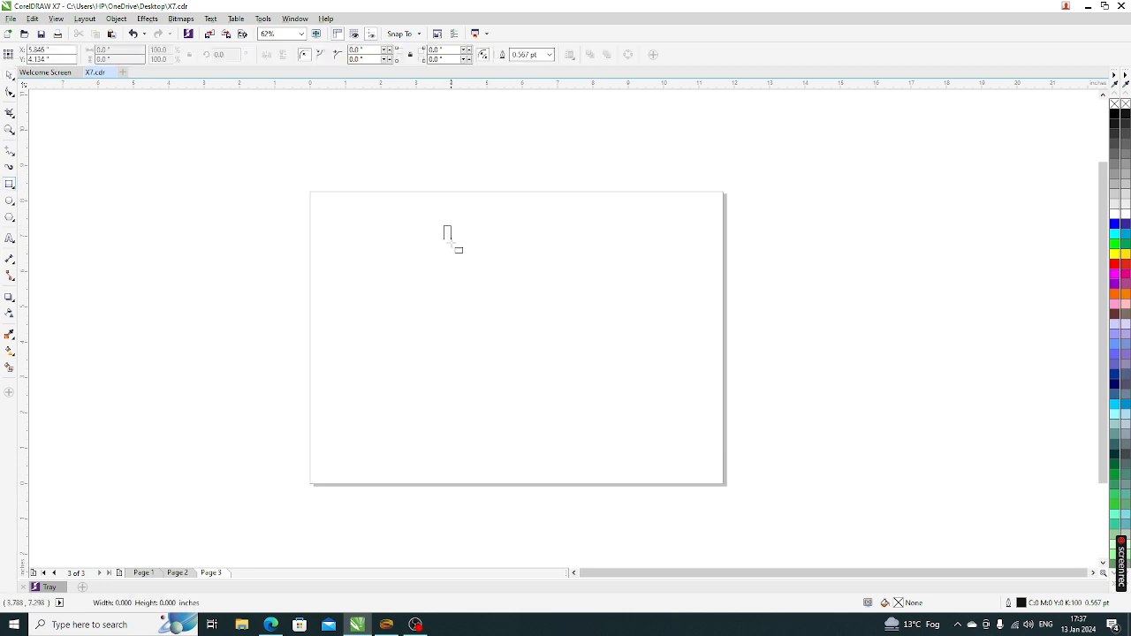
left_click_drag(451, 240, 556, 398)
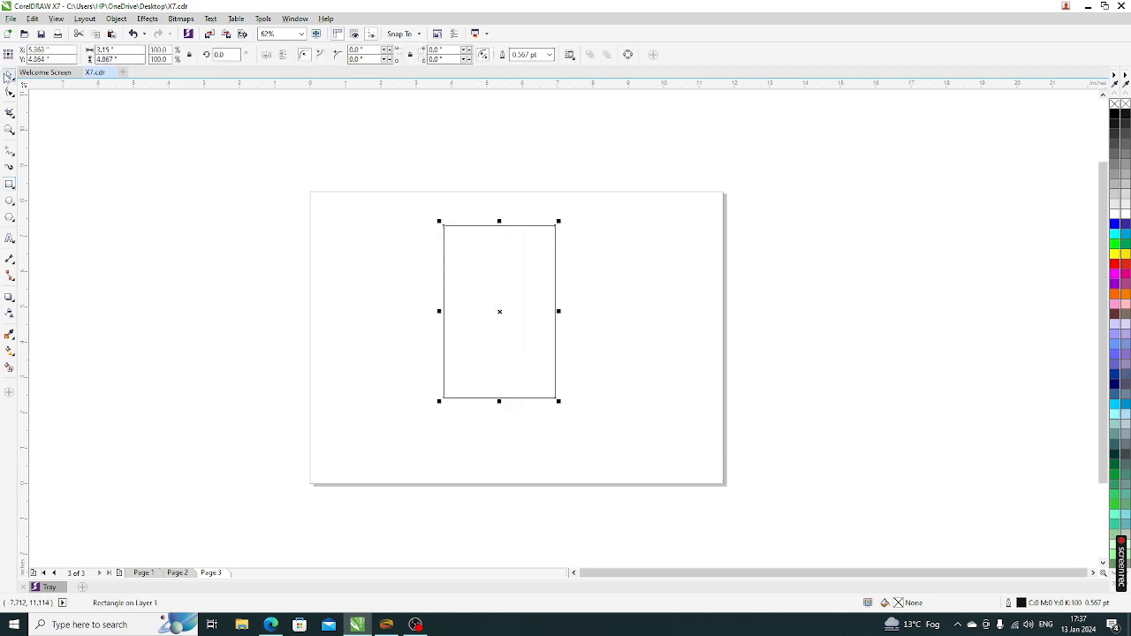
left_click(7, 75)
left_click(159, 235)
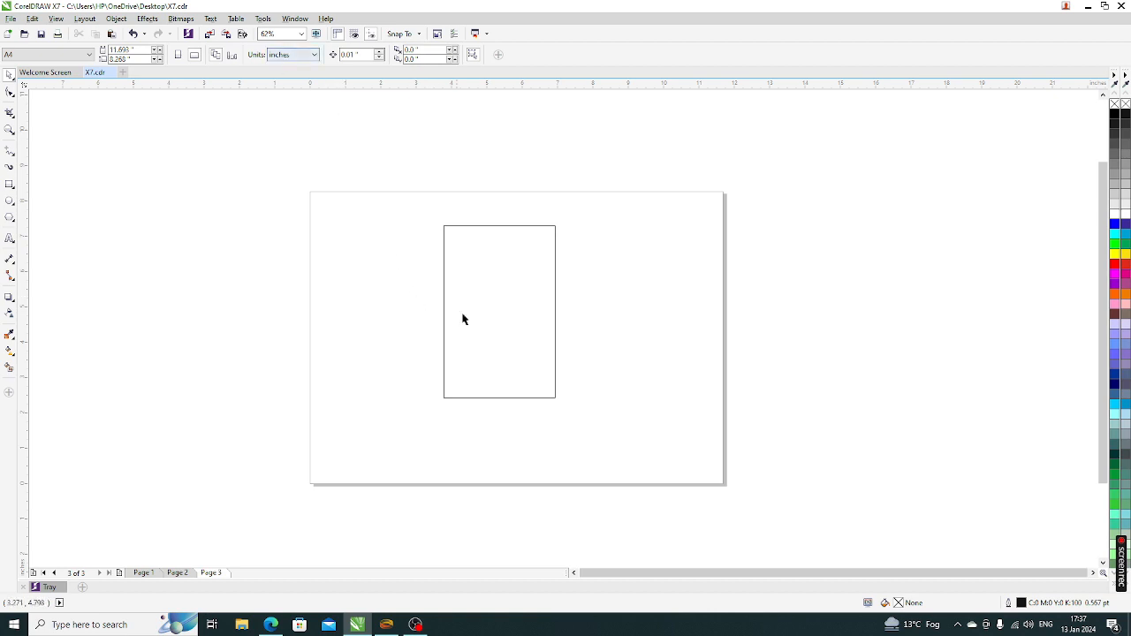
left_click(472, 270)
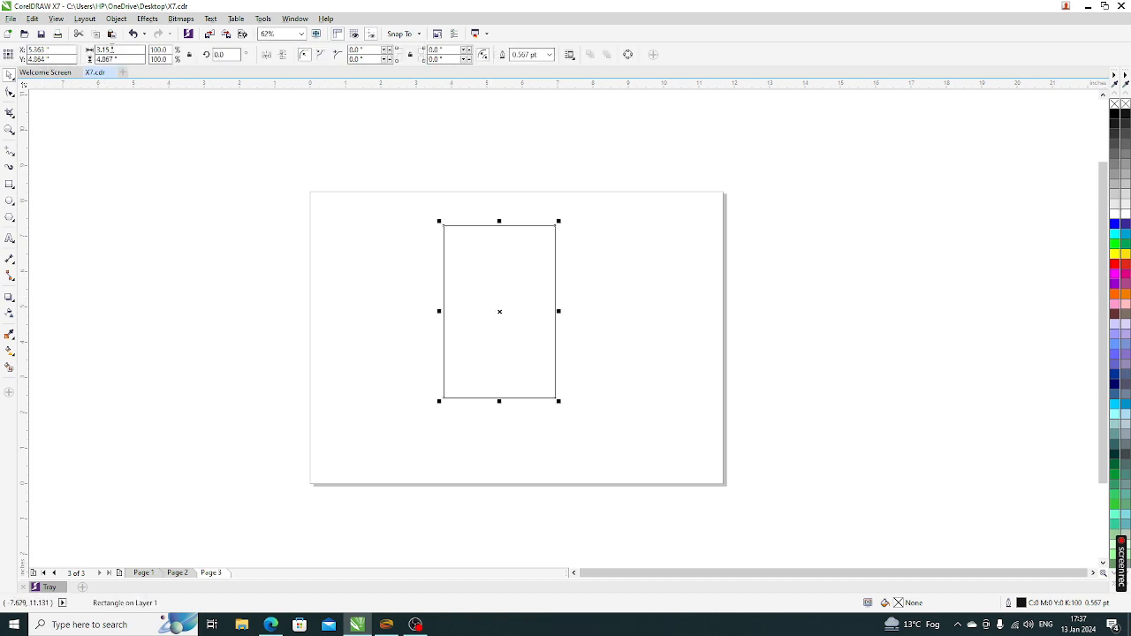
Size the rectangle to 2.2 × 3.5 inches, keep it centred, and zoom to fit it
double_click(131, 49)
type("2,2")
key("Tab")
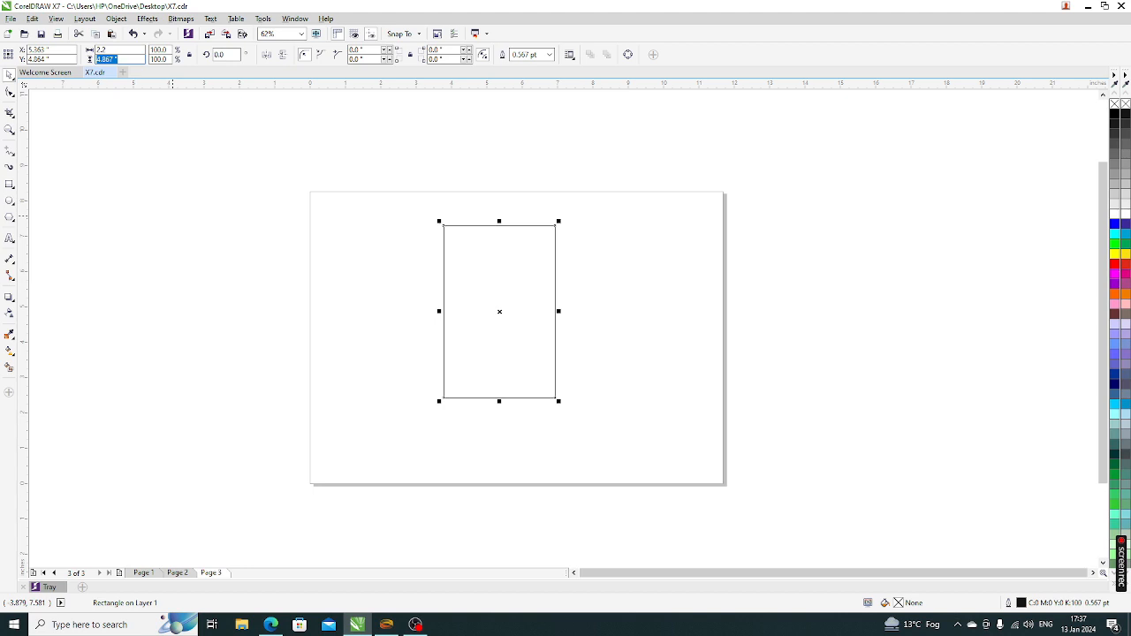
type("3.5")
key("Return")
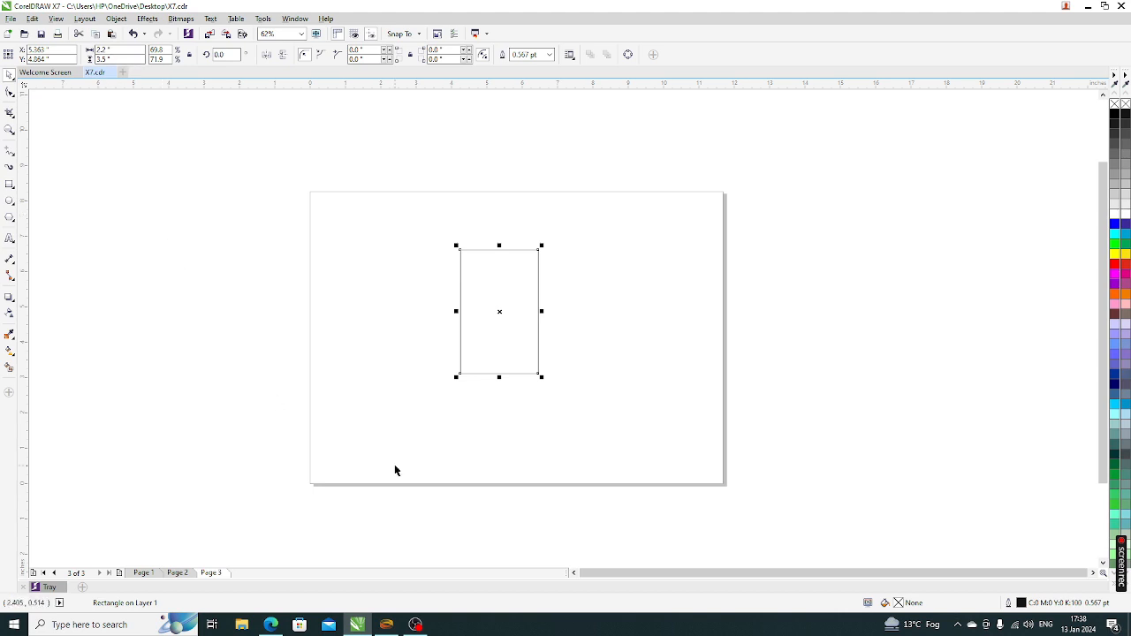
left_click_drag(490, 333, 663, 287)
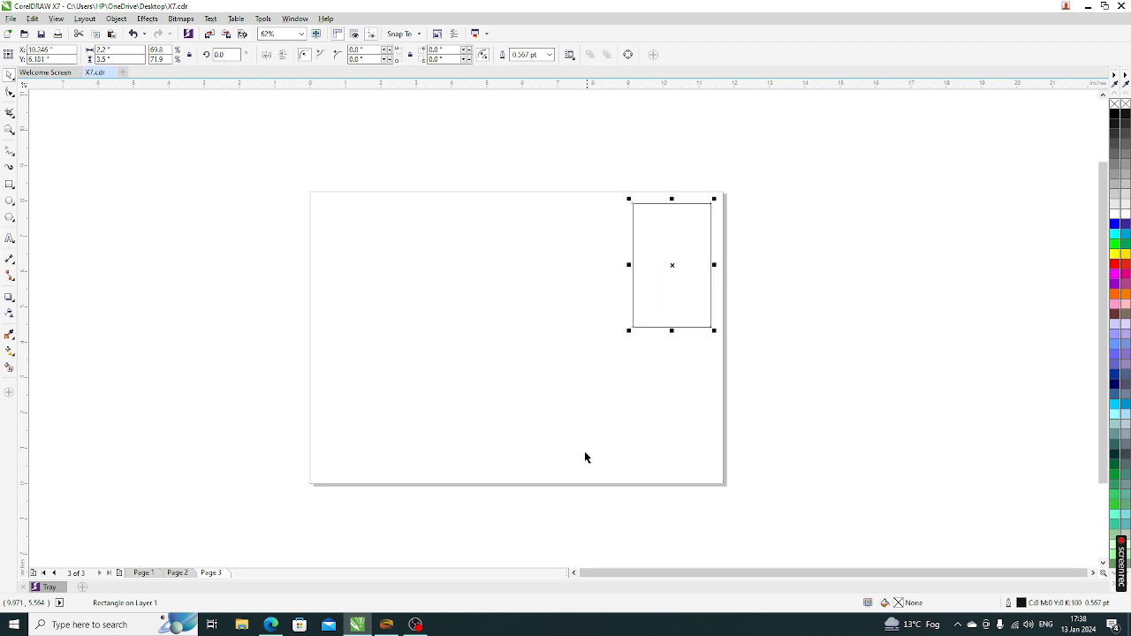
key("ctrl+z")
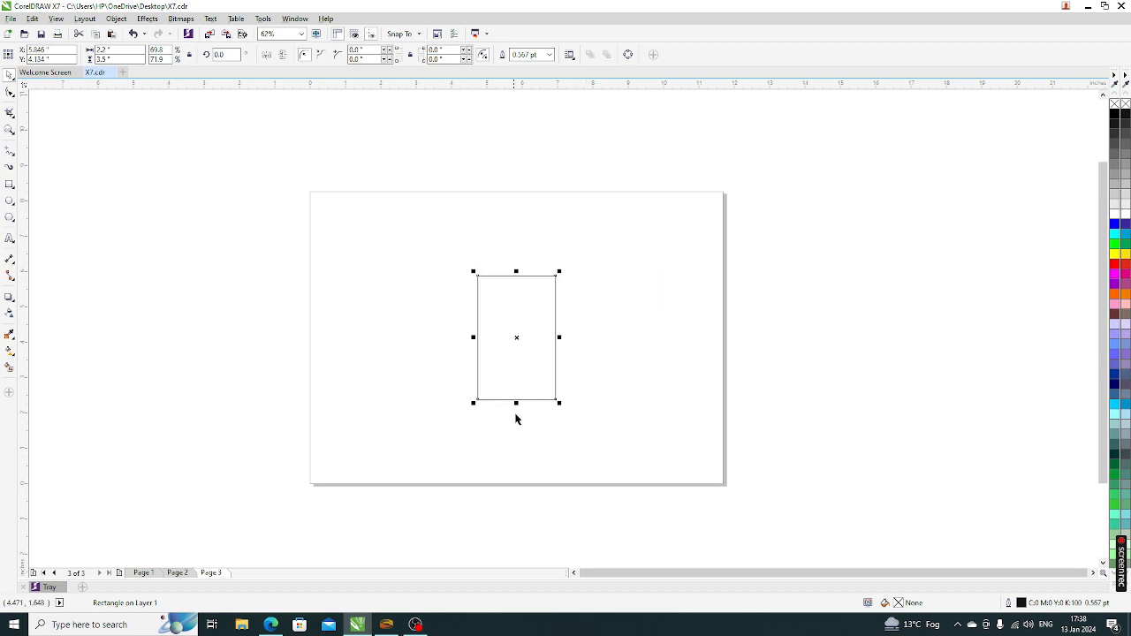
key("shift+F2")
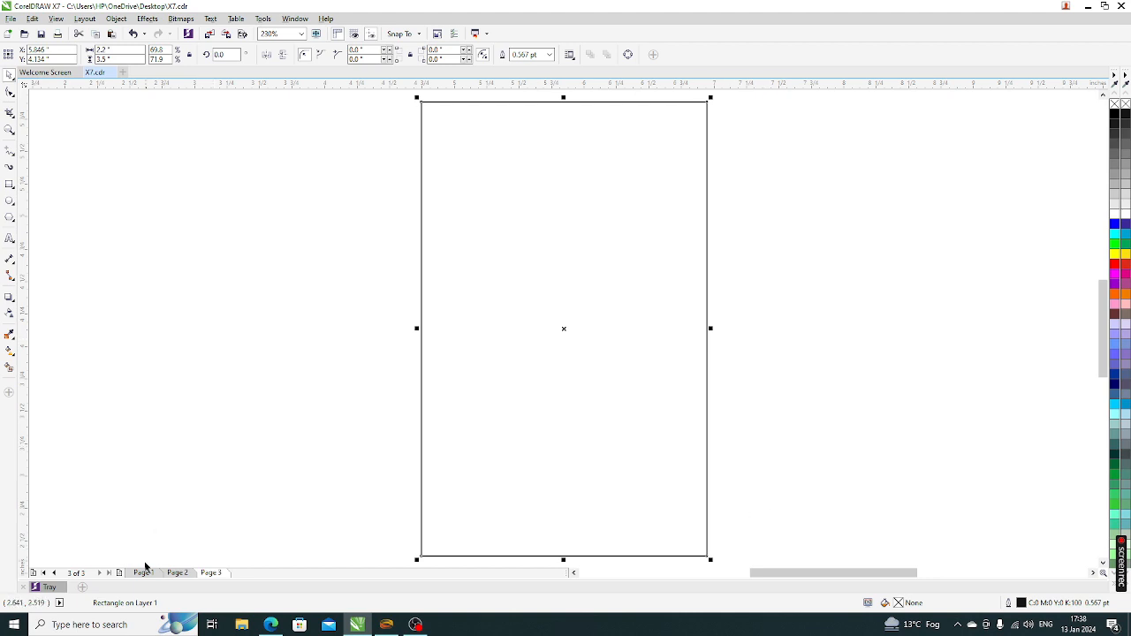
Glance at Page 2, return to Page 3, zoom to the card rectangle and select it
left_click(186, 576)
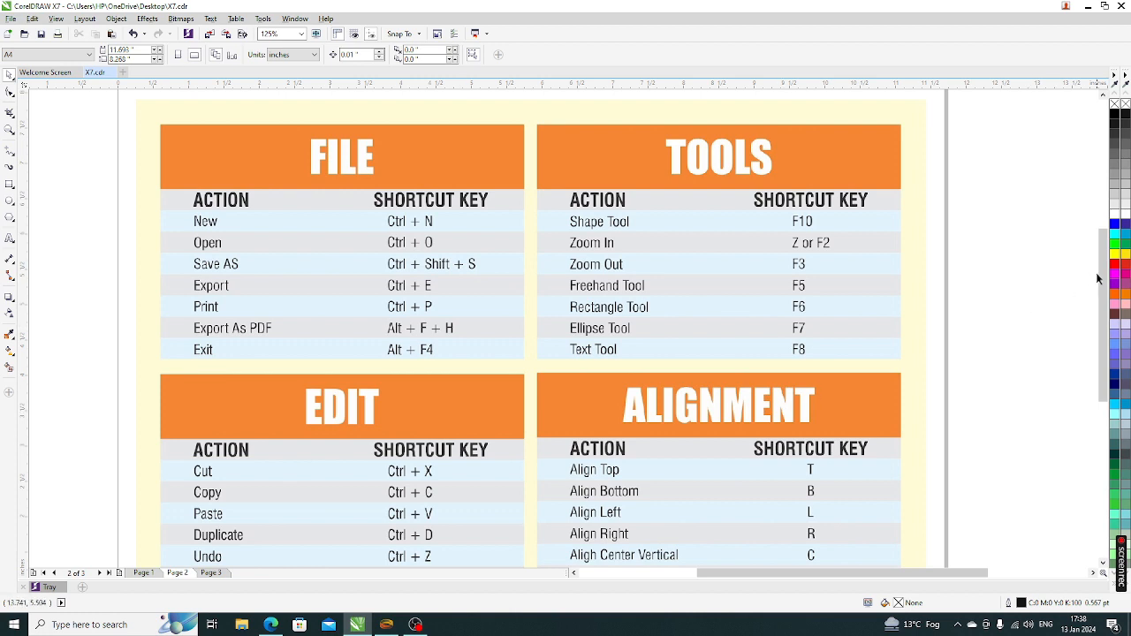
left_click_drag(1103, 283, 1105, 310)
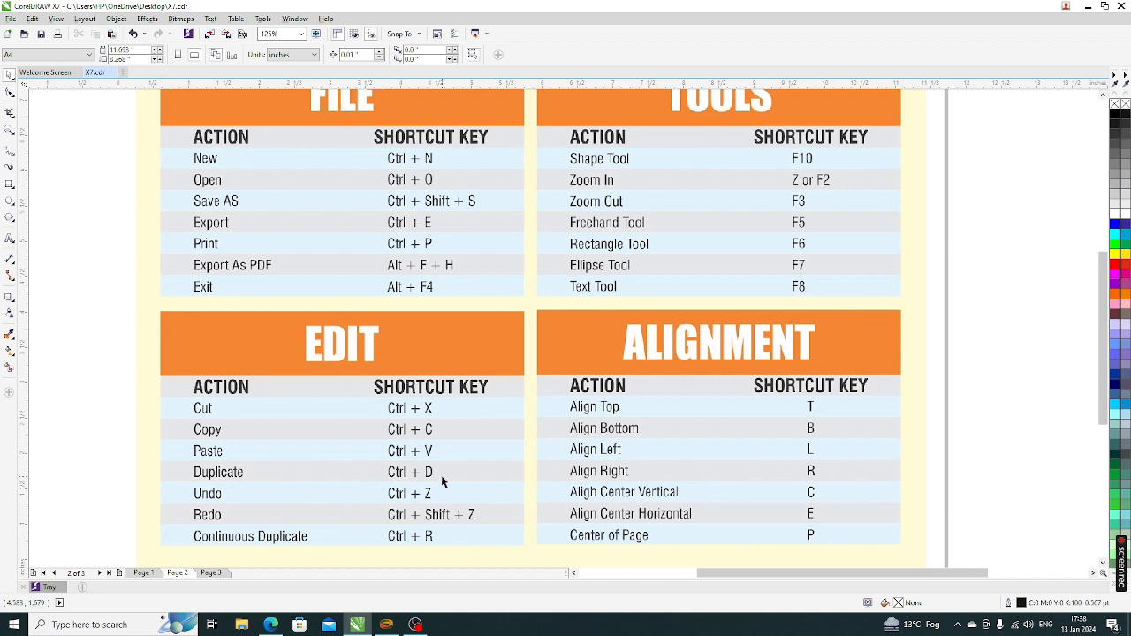
left_click(209, 573)
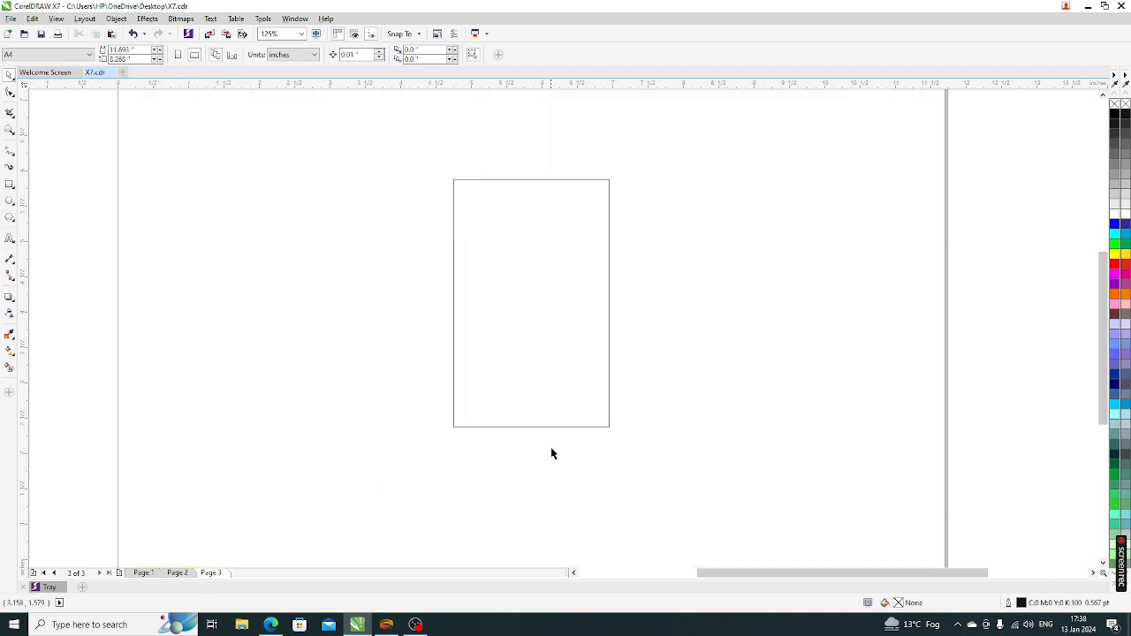
key("F4")
left_click(568, 429)
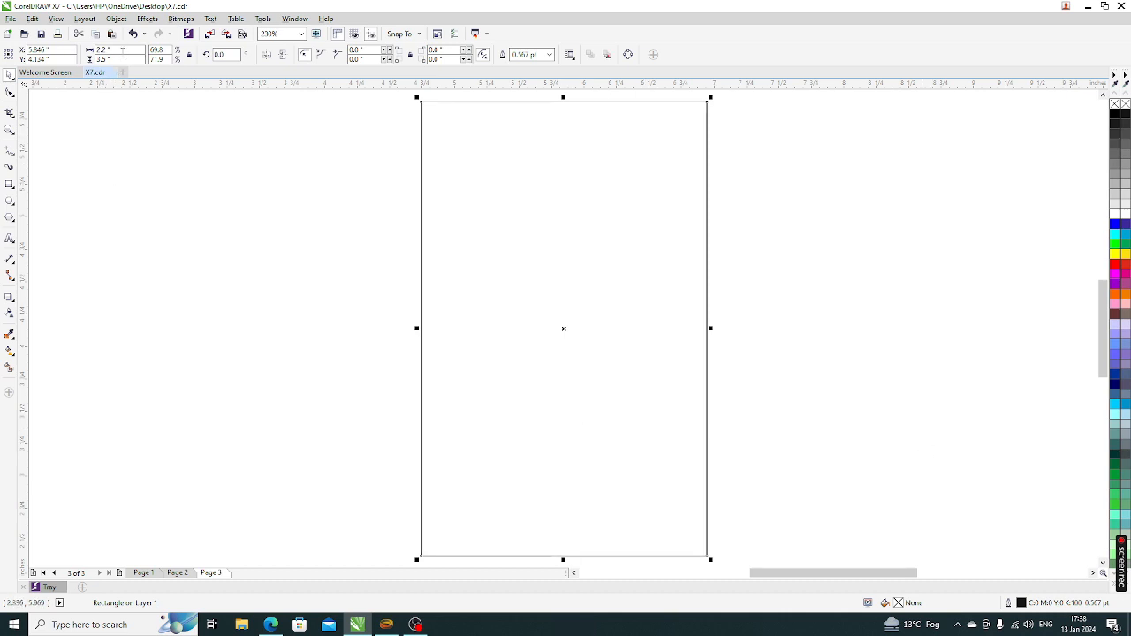
Make a 1.95 × 3.25 inch inner rectangle, then reselect the outer card rectangle
double_click(103, 49)
type("1.95")
key("Tab")
type("3")
key("Return")
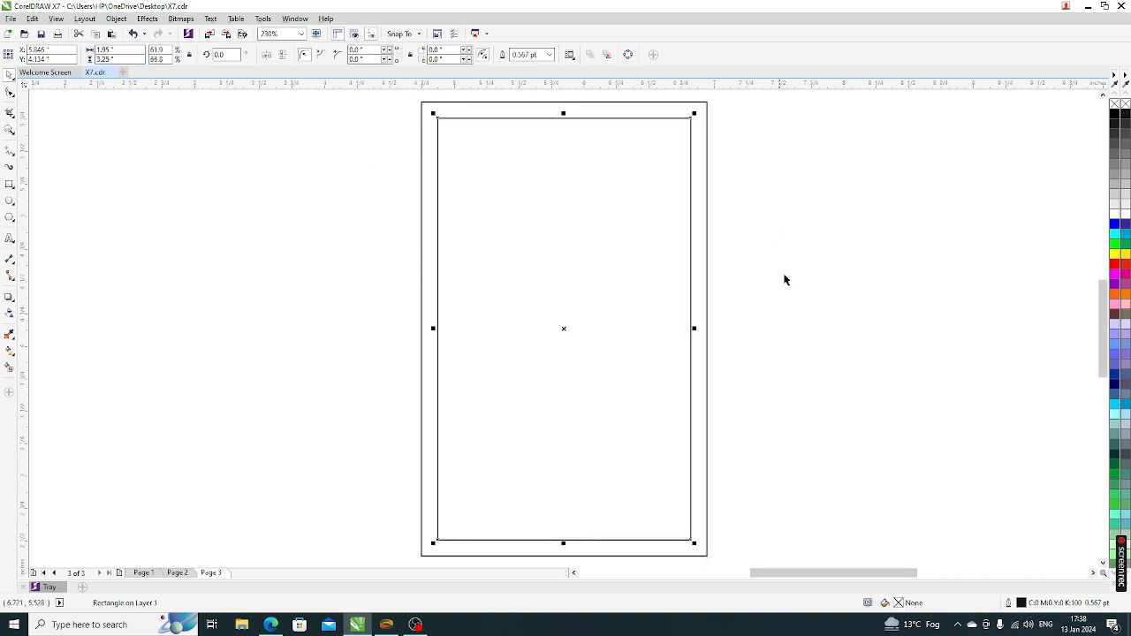
scroll(791, 437, "down", 1)
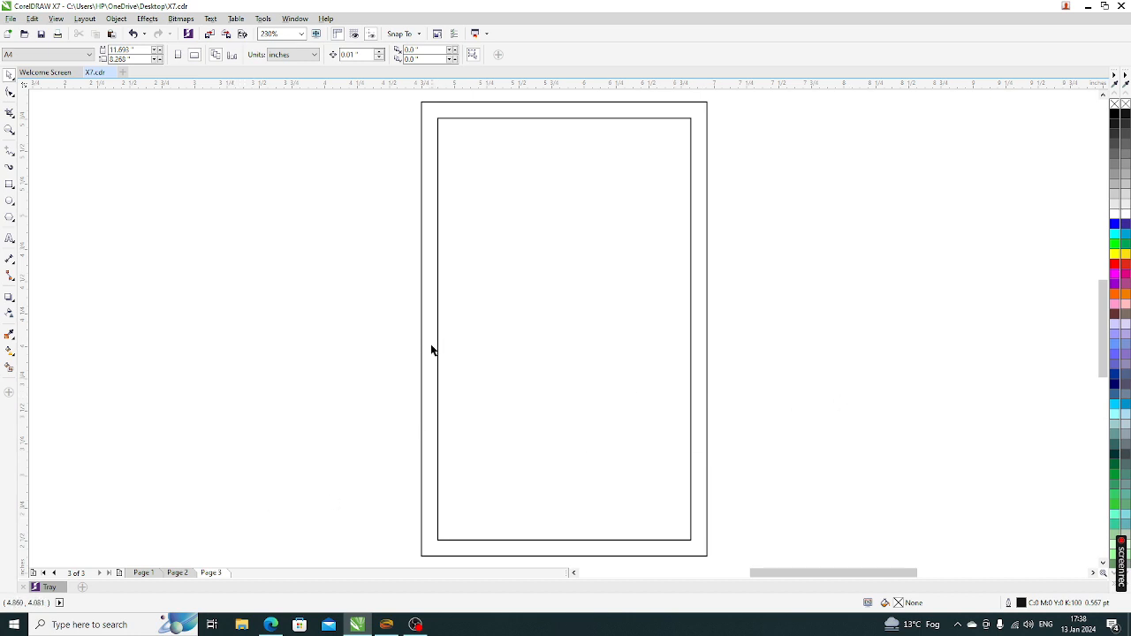
left_click(706, 453)
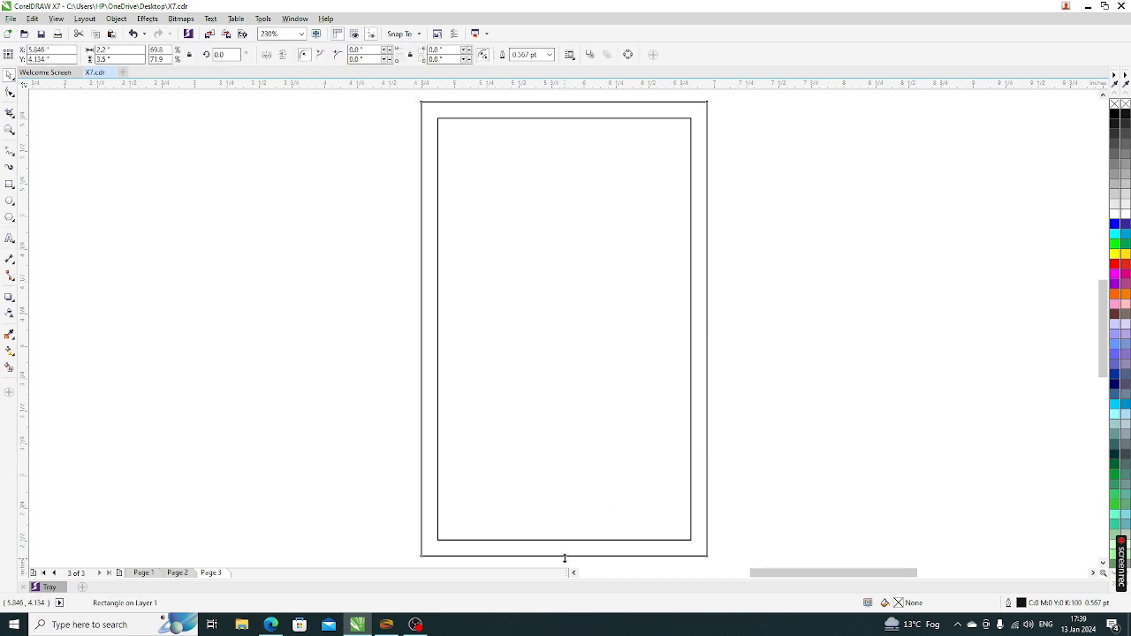
Drag the rectangle's bottom edge up into a 2.2 × 0.891 inch header strip and select it
left_click_drag(564, 558, 562, 221)
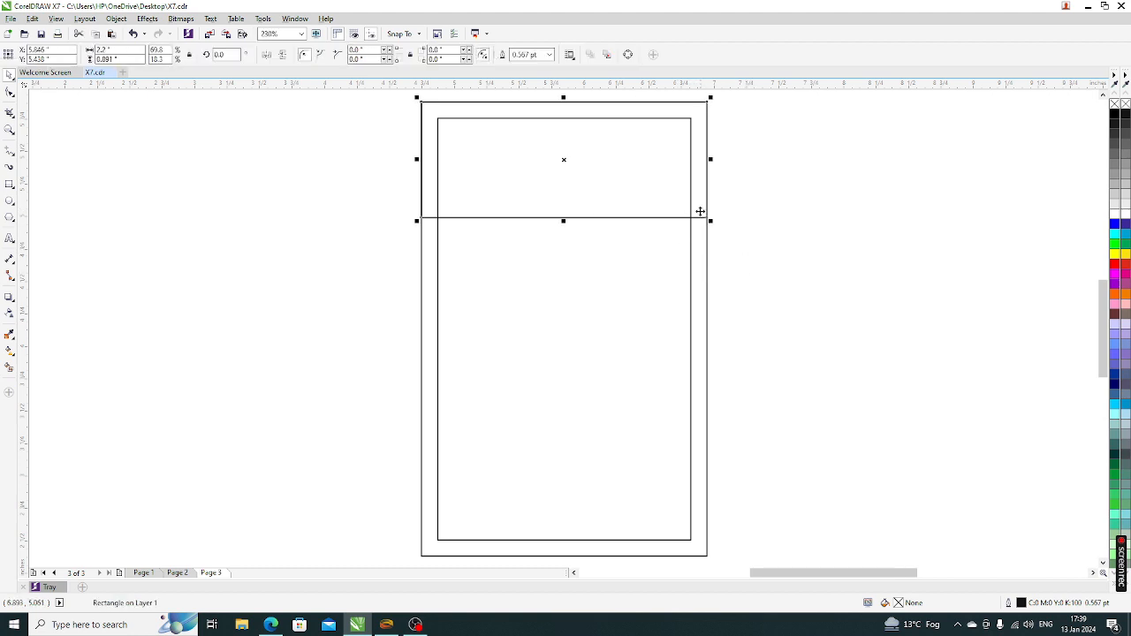
left_click(777, 262)
left_click(705, 208)
left_click(756, 296)
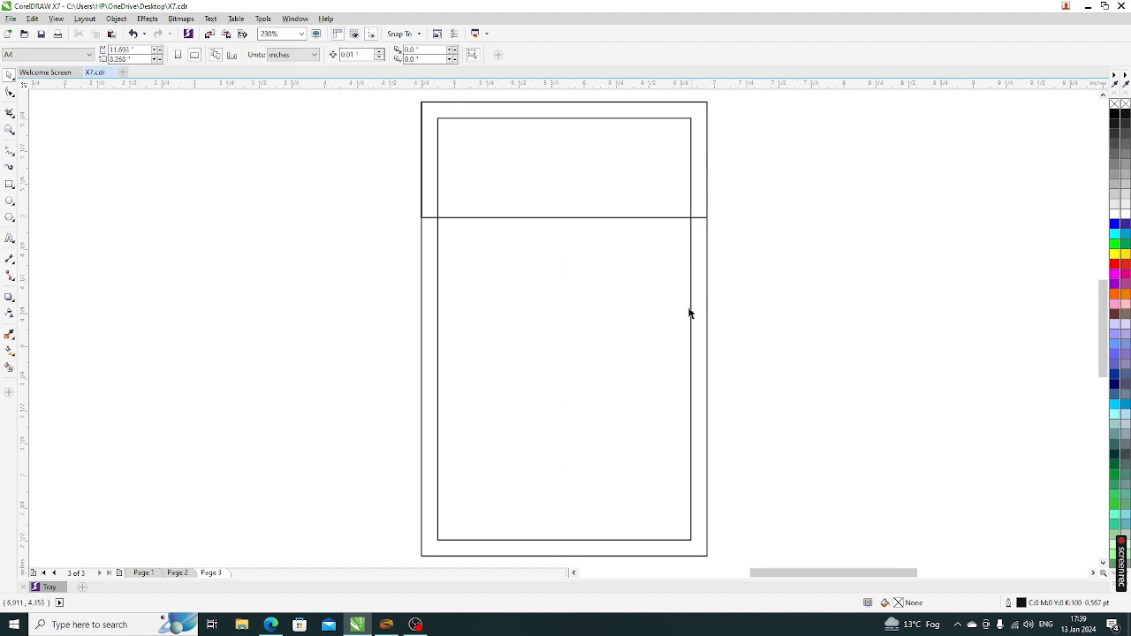
left_click(699, 209)
left_click(300, 316)
left_click(698, 208)
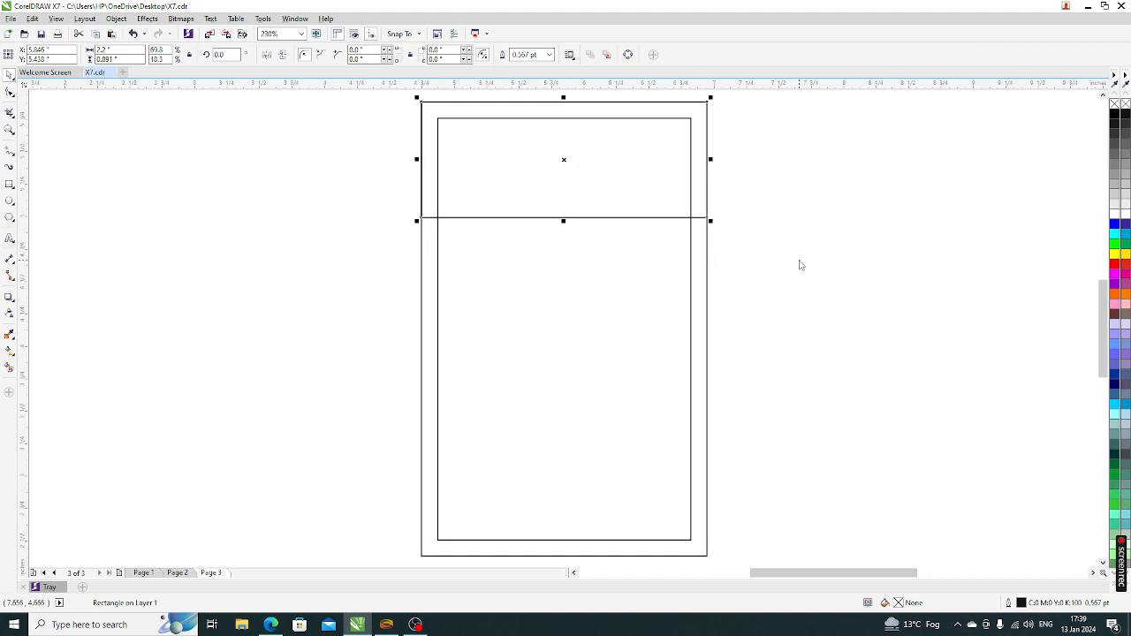
Convert the header strip to curves and bend its bottom edge upward into an arch
key("ctrl+q")
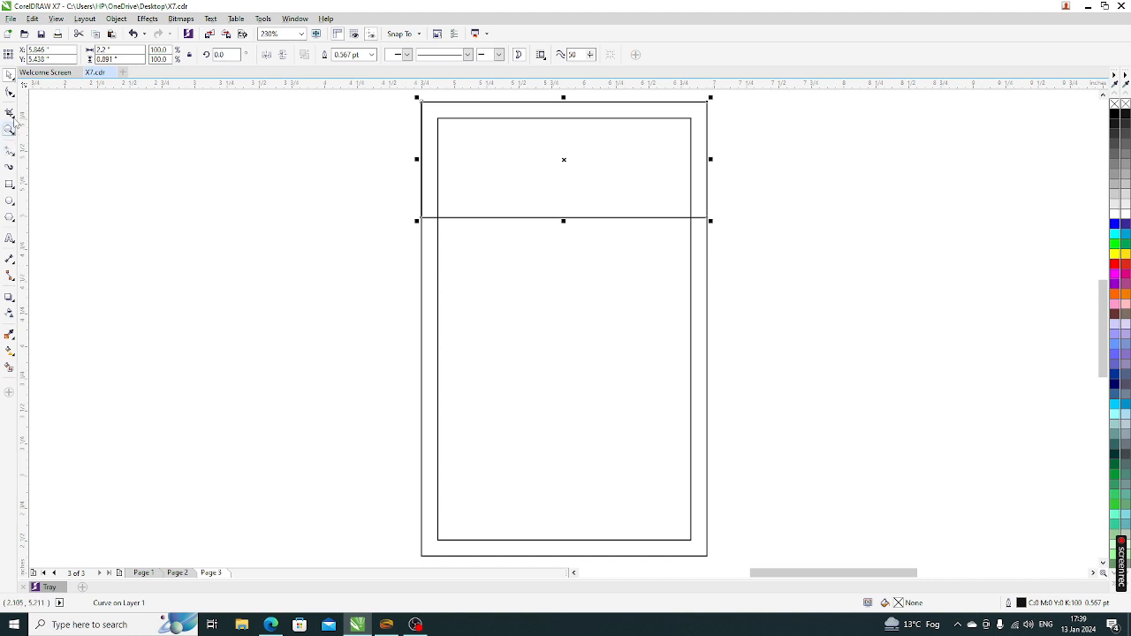
left_click(9, 92)
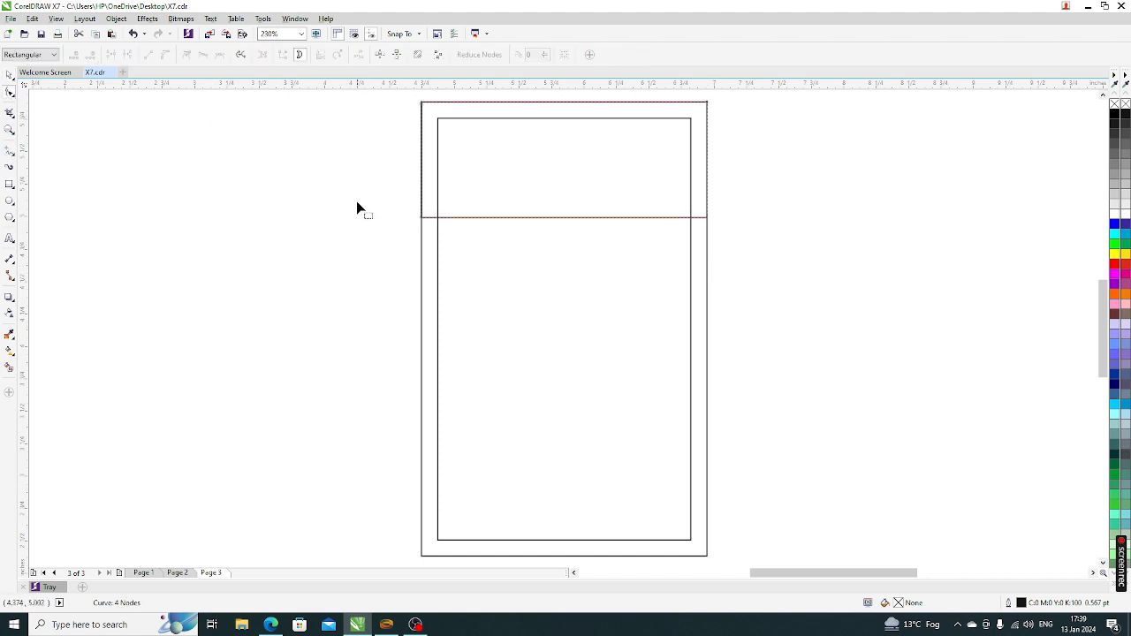
left_click_drag(357, 207, 522, 253)
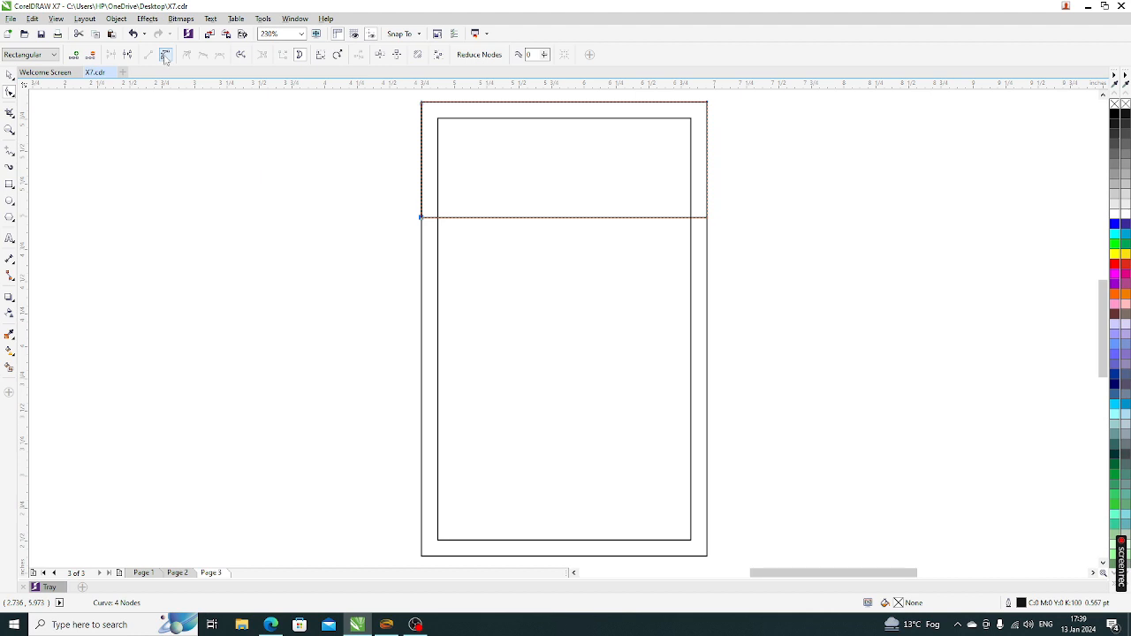
left_click(166, 56)
left_click_drag(550, 218, 554, 166)
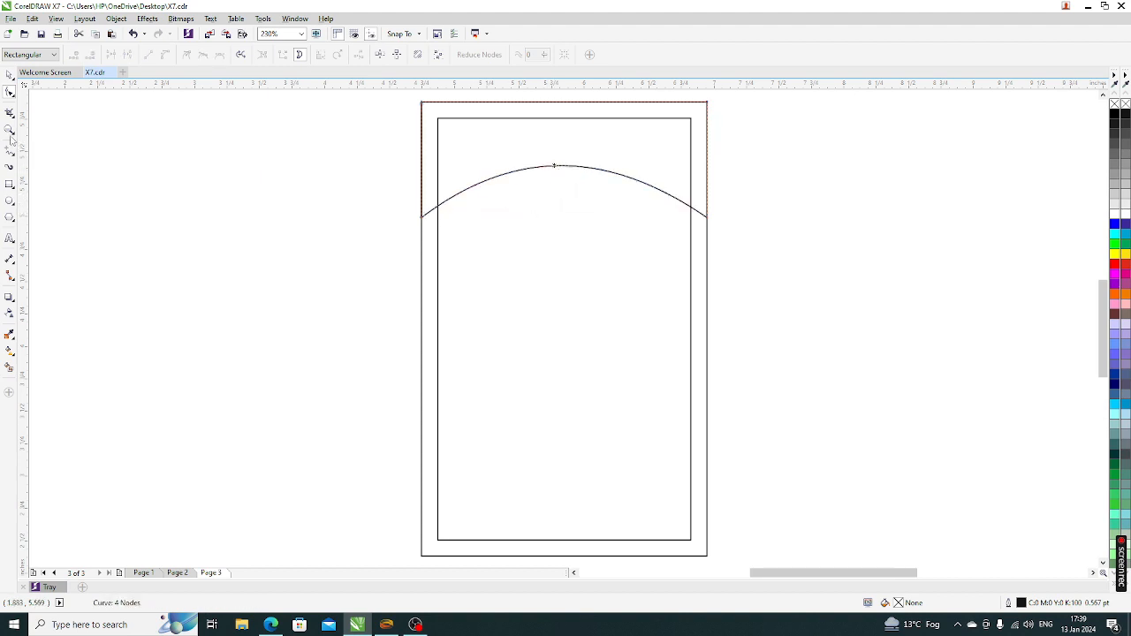
Adjust the arched header to about 1.113 inches tall and fill it red
left_click(9, 75)
left_click_drag(563, 221, 566, 256)
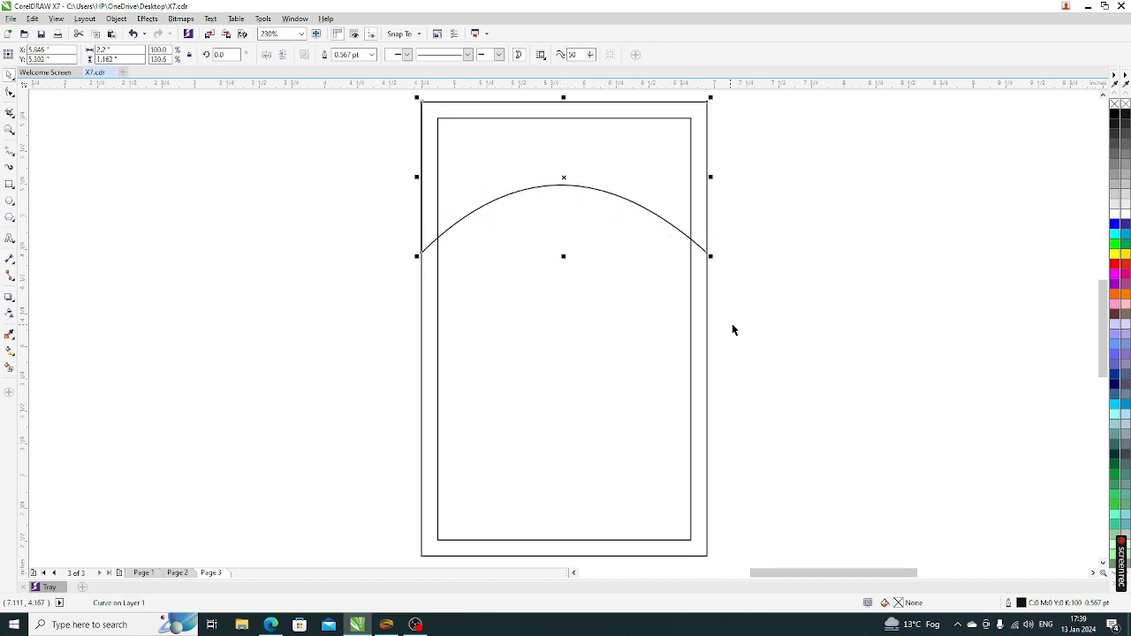
left_click_drag(563, 255, 563, 249)
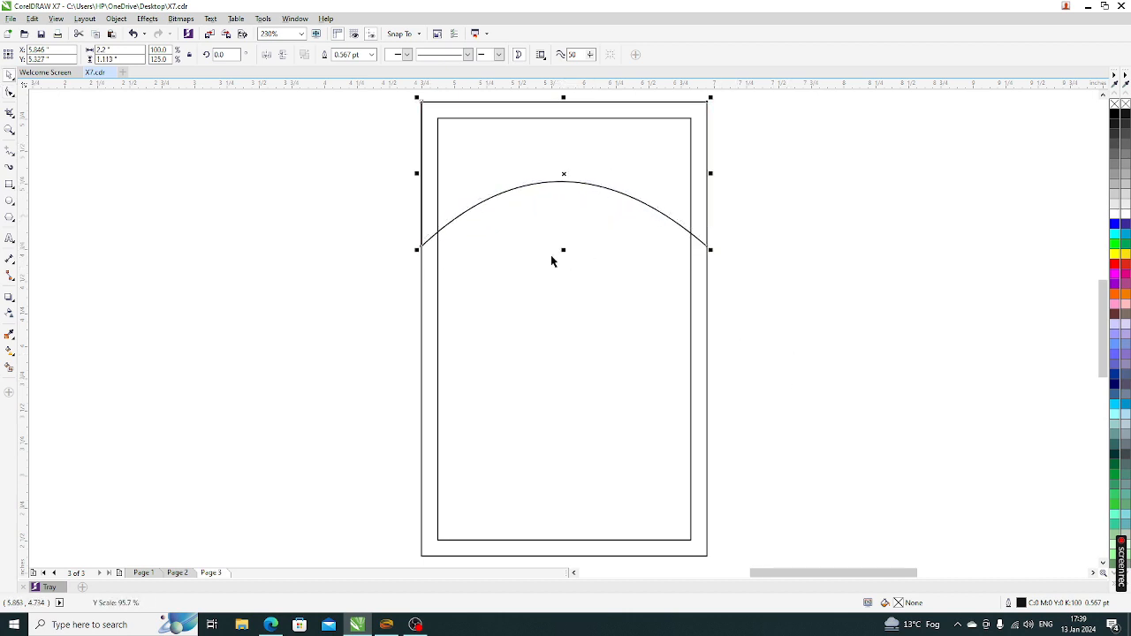
left_click(1114, 263)
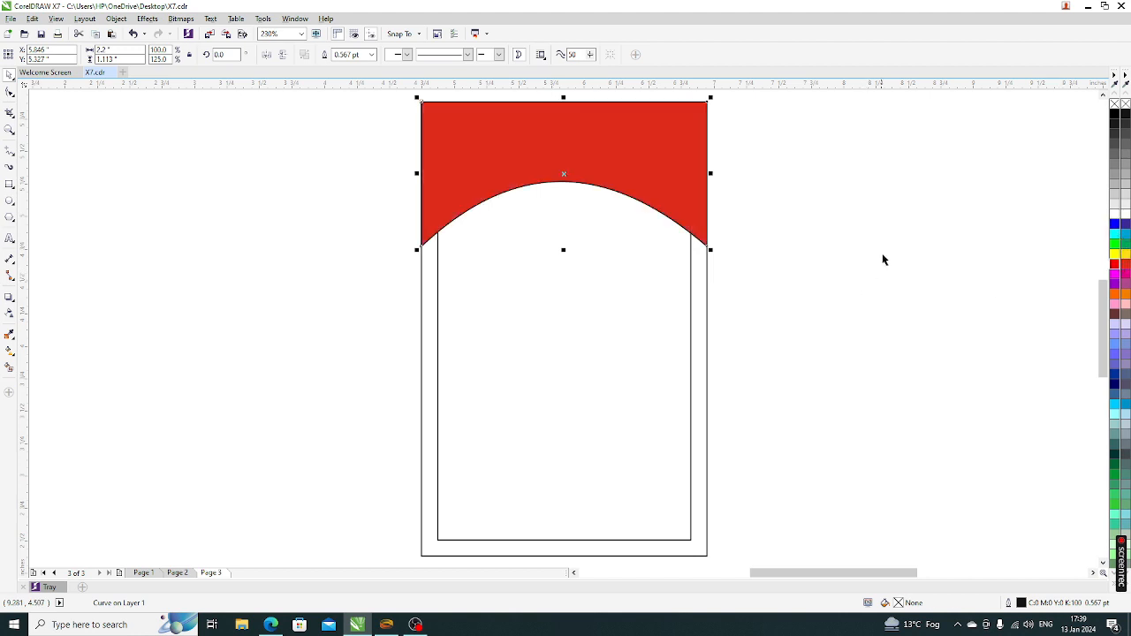
left_click(882, 259)
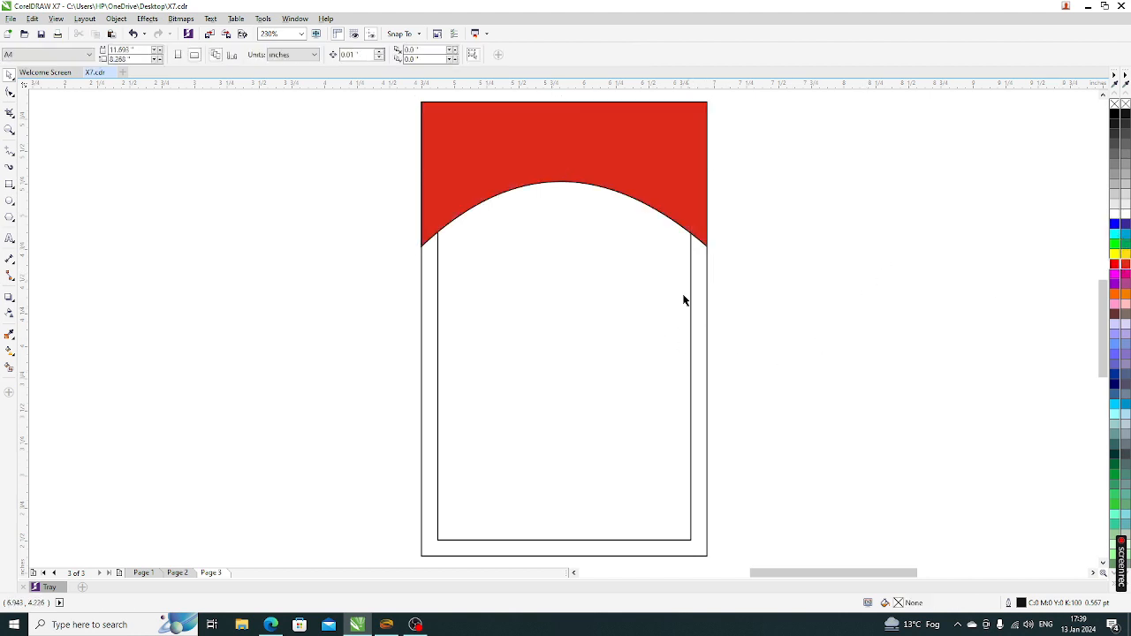
left_click(646, 180)
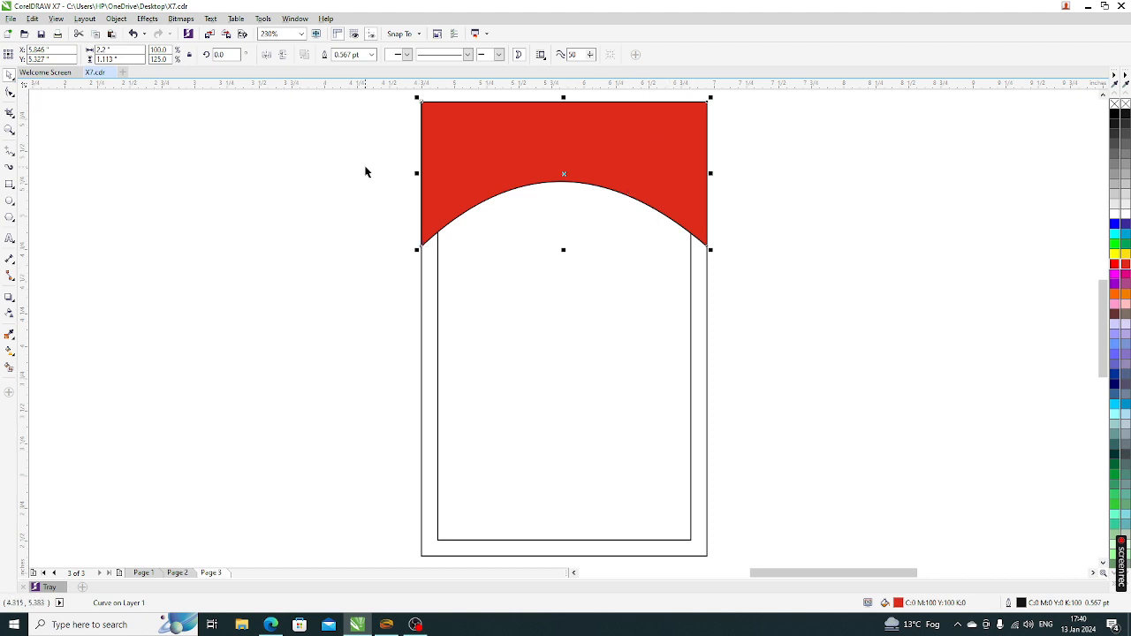
left_click(801, 316)
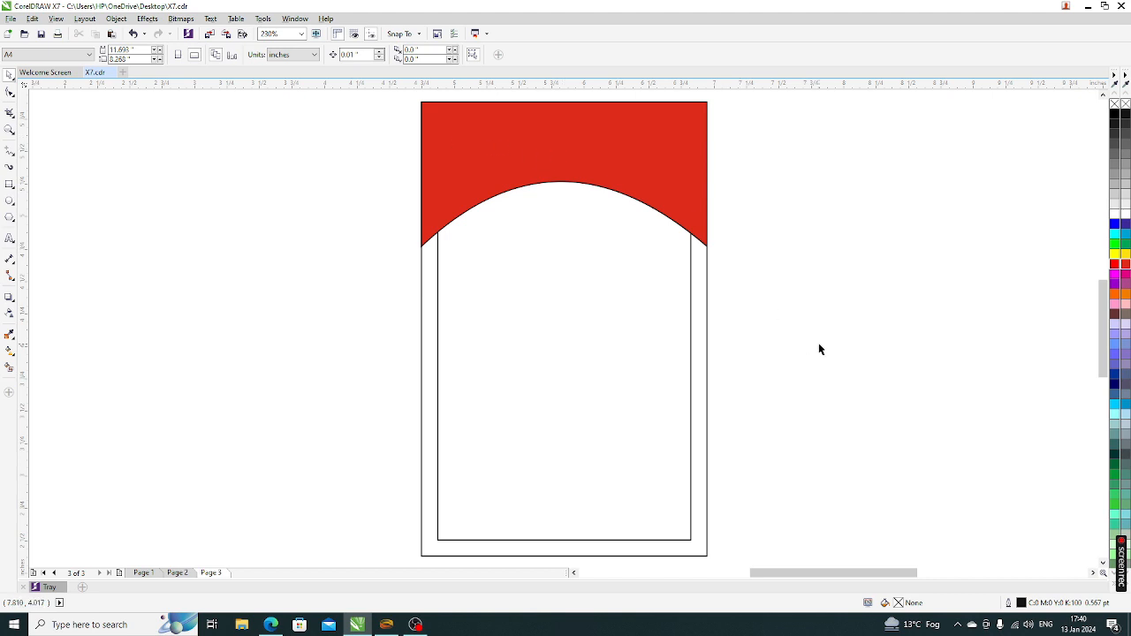
scroll(566, 336, "down", 3)
scroll(580, 239, "up", 3)
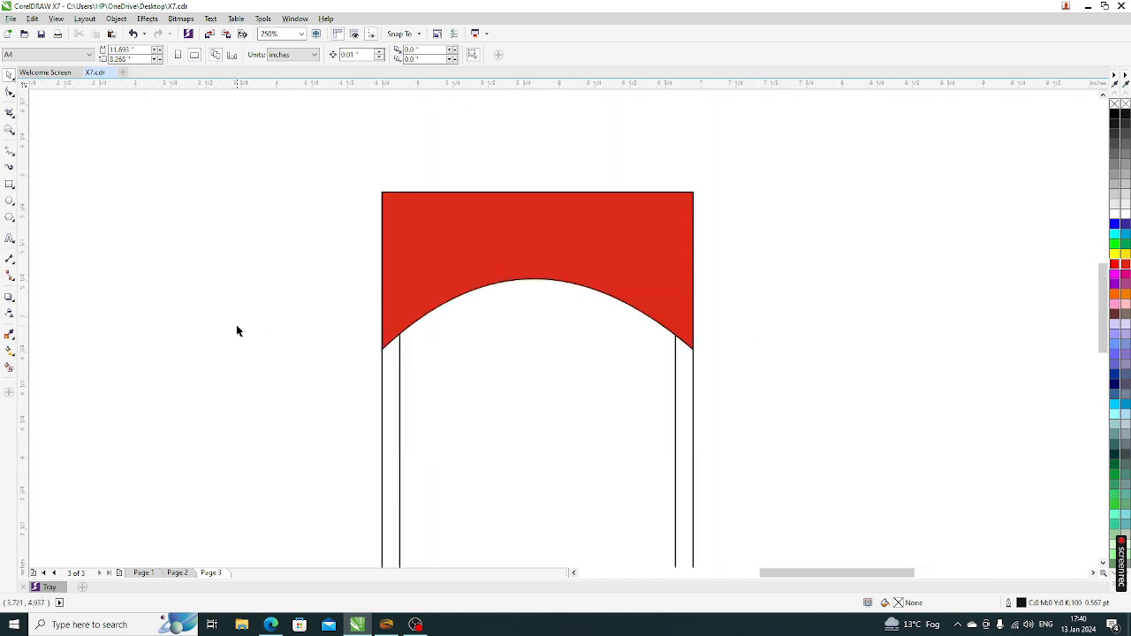
Save, then add the text 'COMPUTER WARRIORS' in AlternateGothic2 BT above the banner
key("ctrl+s")
left_click(10, 238)
left_click(412, 172)
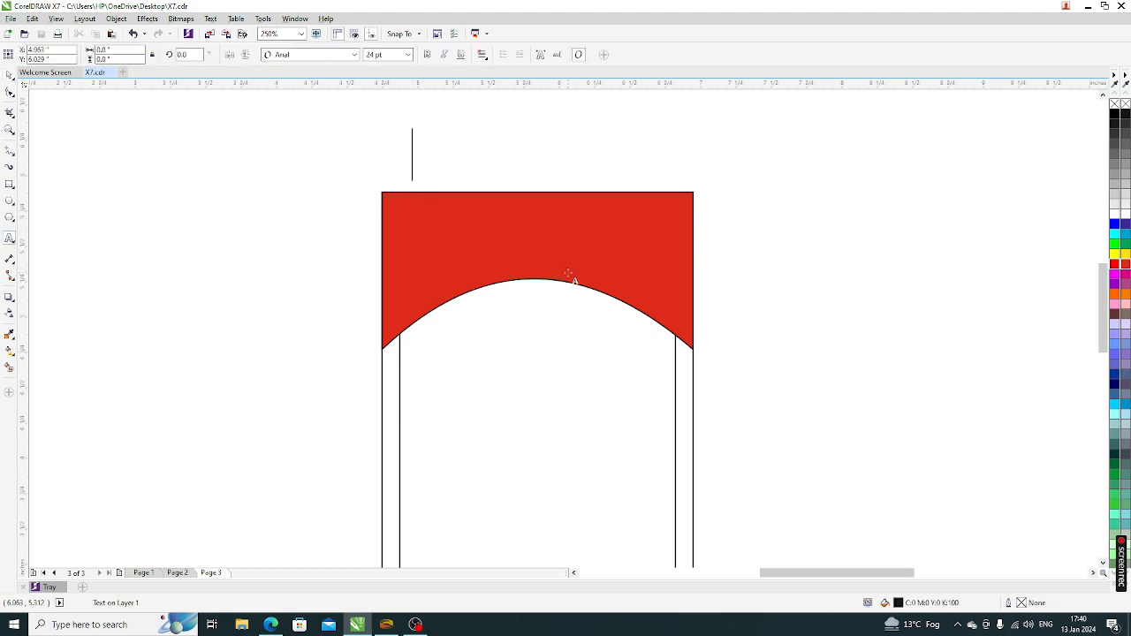
type("COMPUT")
type("ER")
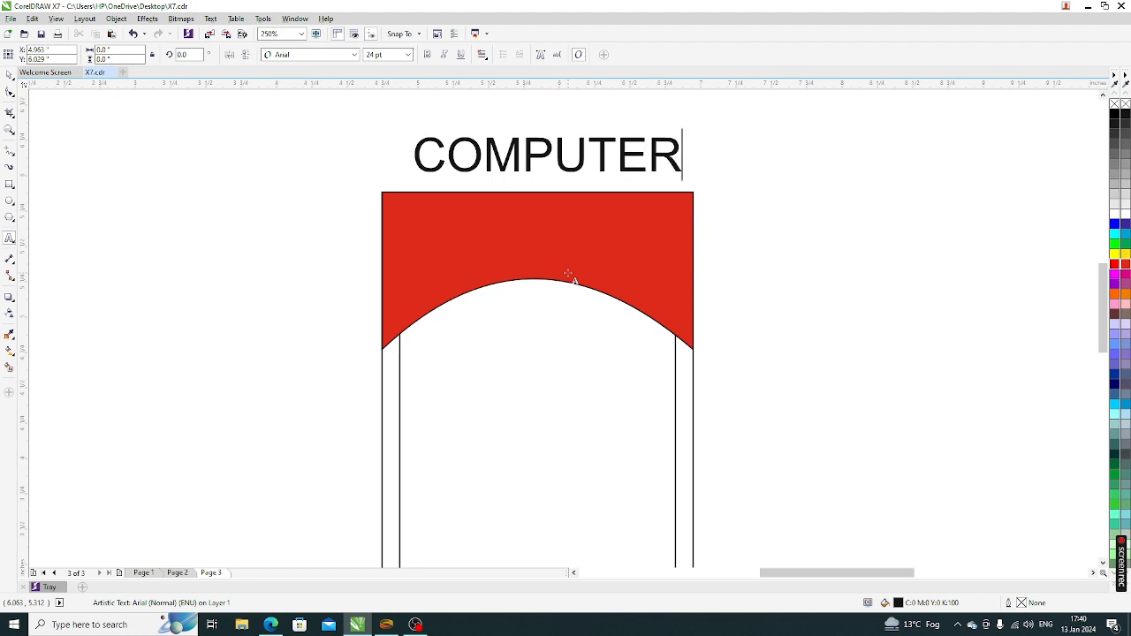
type(" WARRIORS")
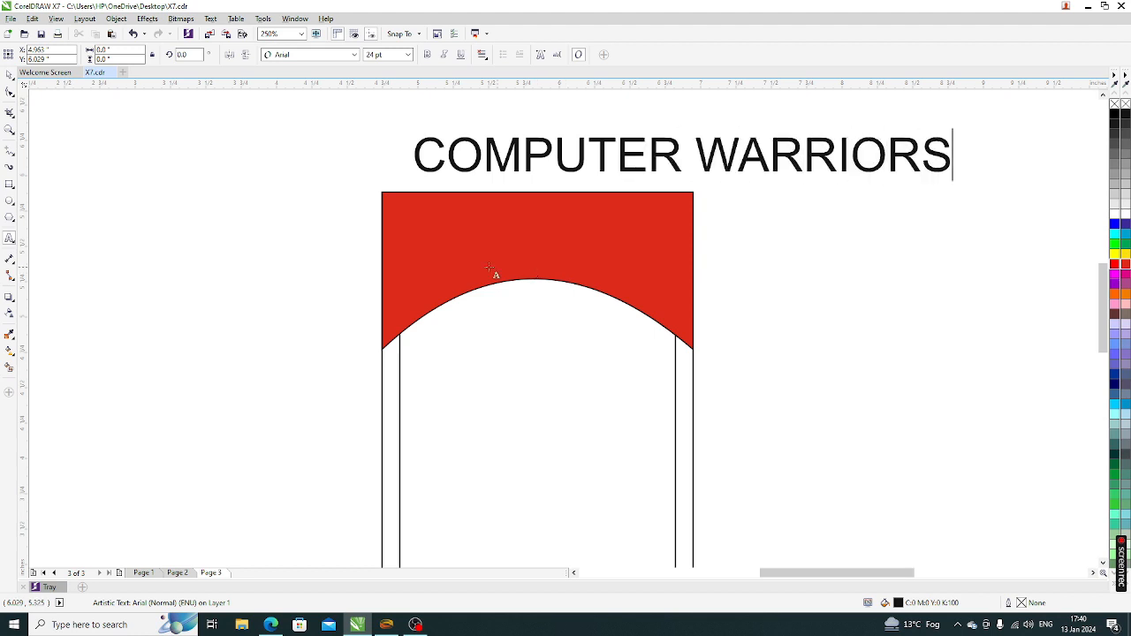
left_click(7, 76)
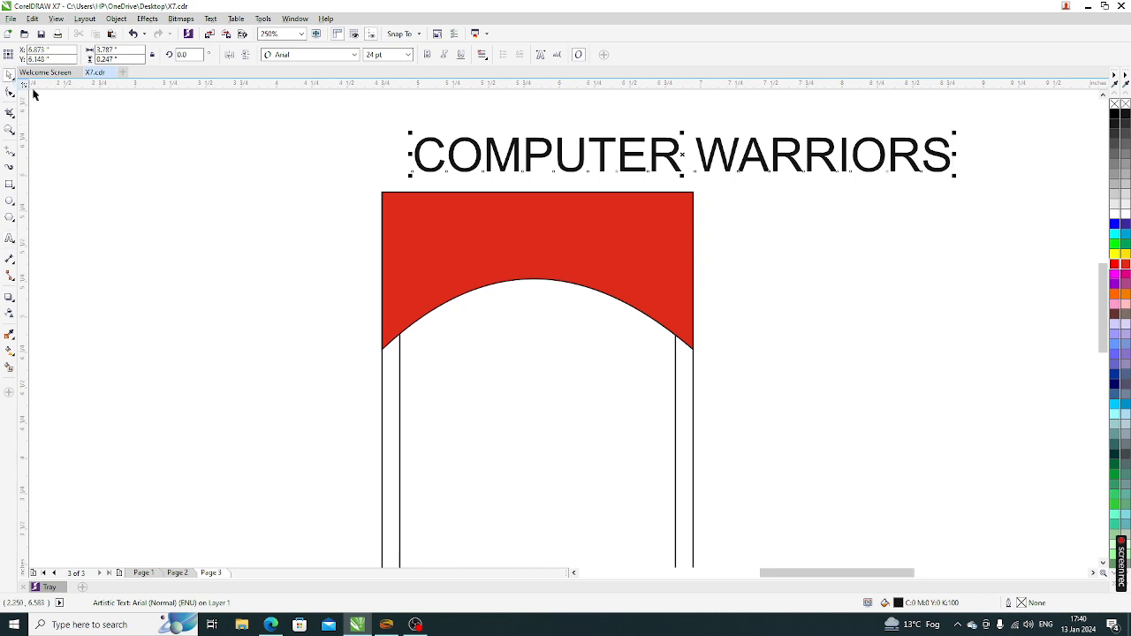
left_click(305, 55)
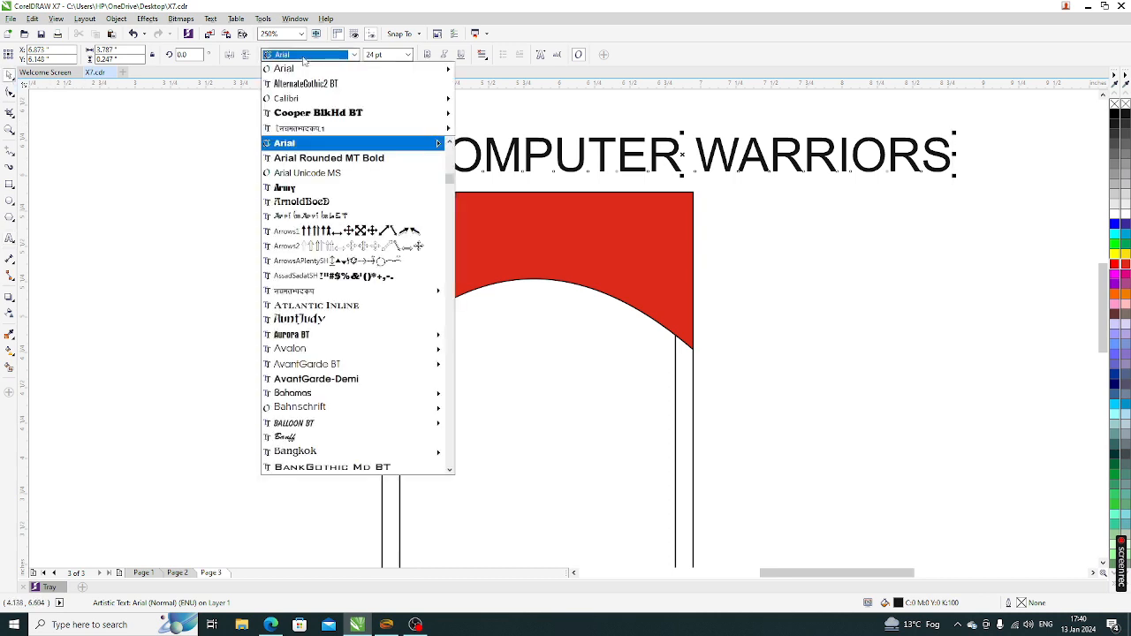
left_click(311, 83)
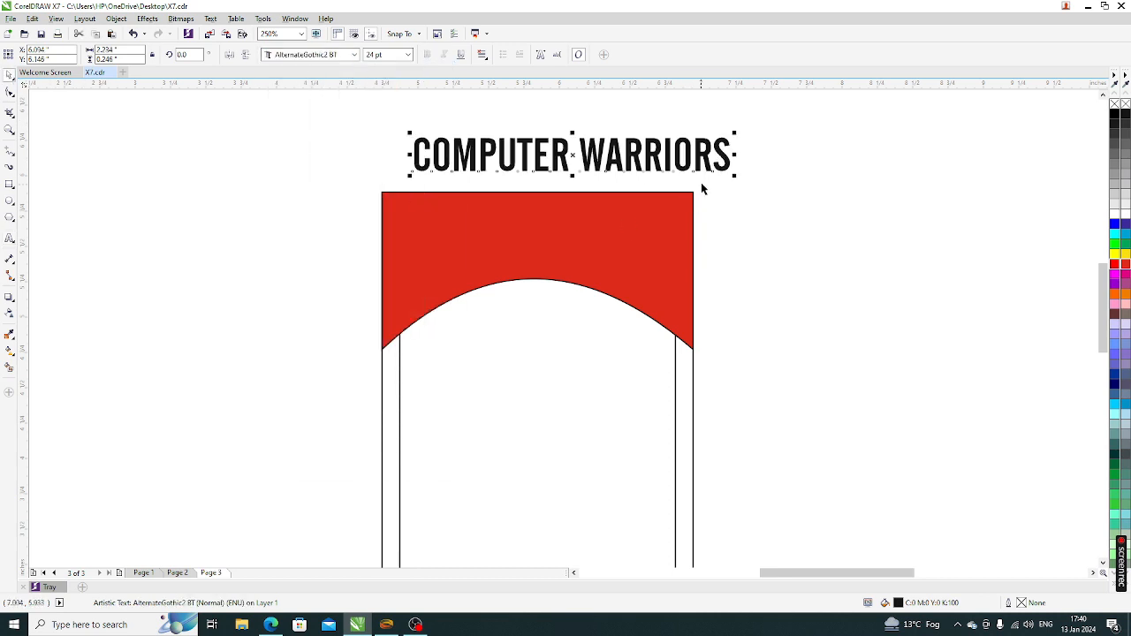
Shrink the heading to about 20 pt, make it white, and centre it in the red banner
left_click_drag(734, 176, 689, 174)
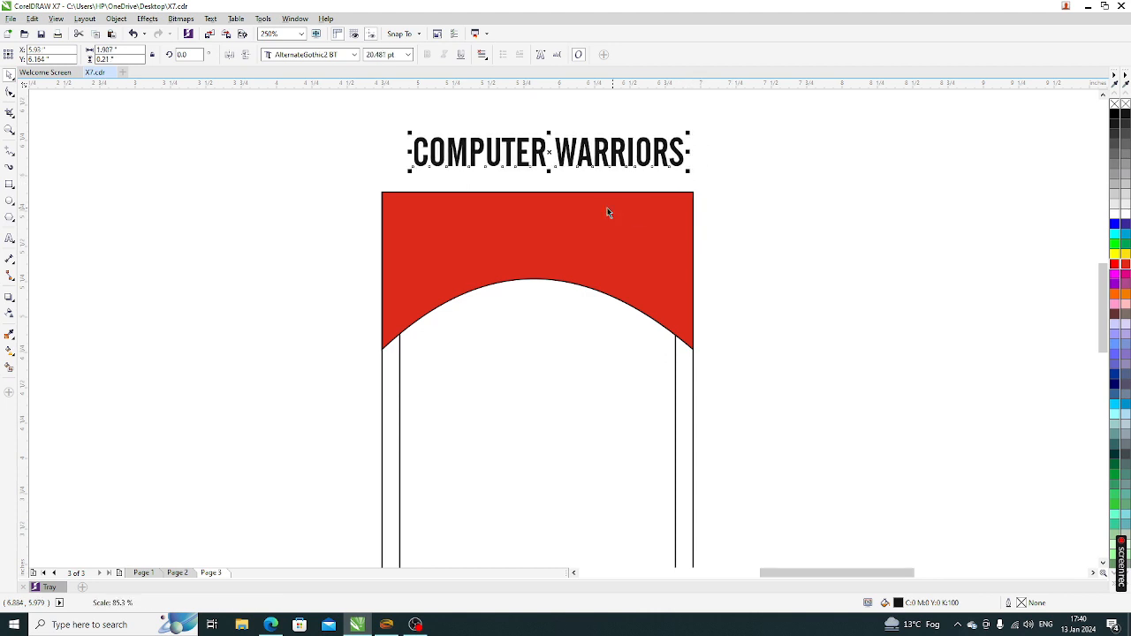
left_click_drag(547, 157, 535, 229)
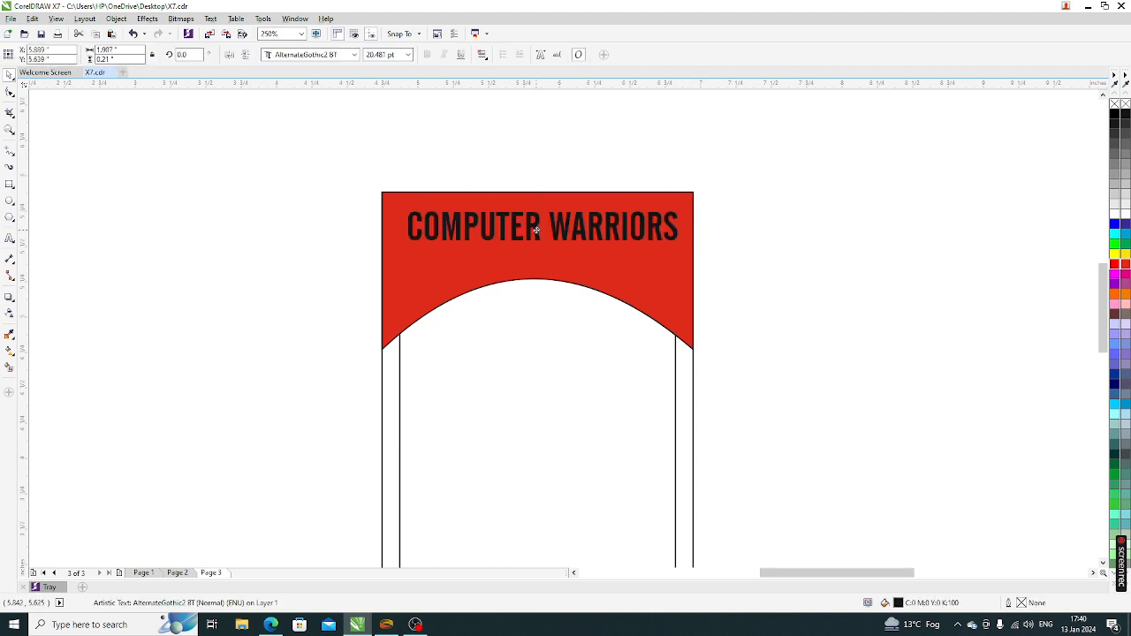
left_click(1117, 213)
left_click(666, 284, "shift")
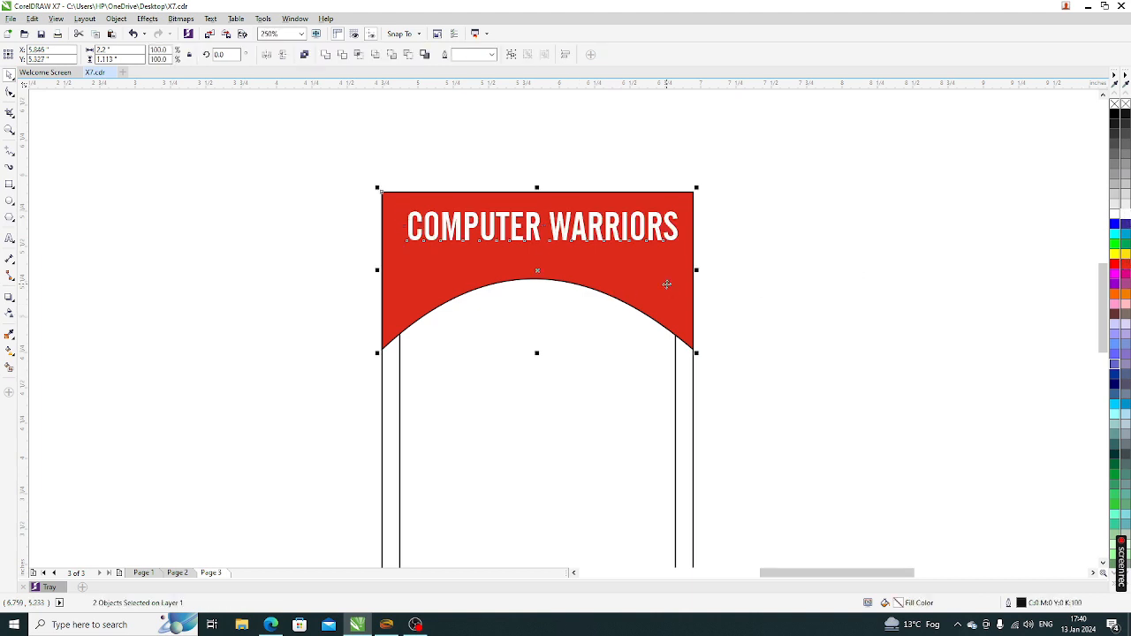
key("c")
left_click(783, 293)
left_click(618, 239)
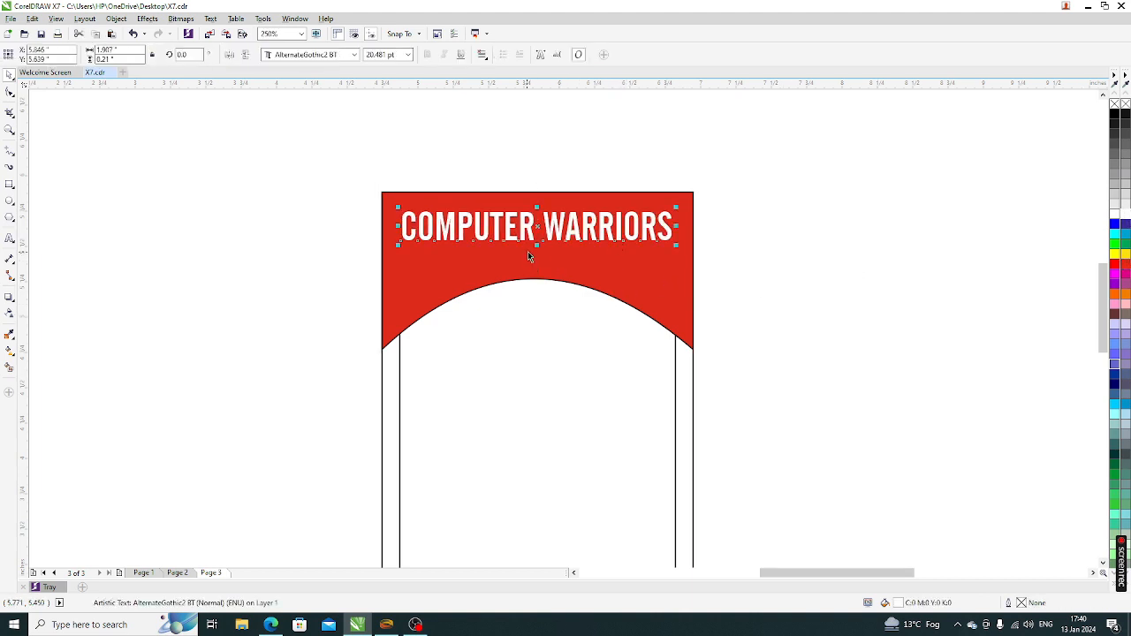
left_click_drag(536, 246, 536, 243)
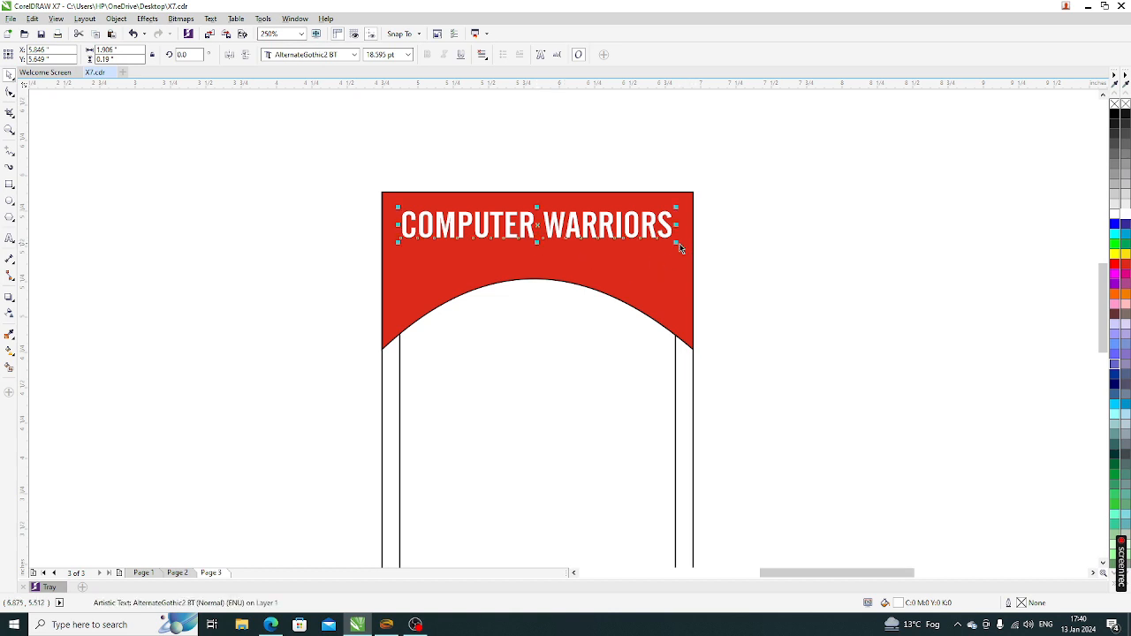
left_click_drag(675, 244, 674, 242)
key("Escape")
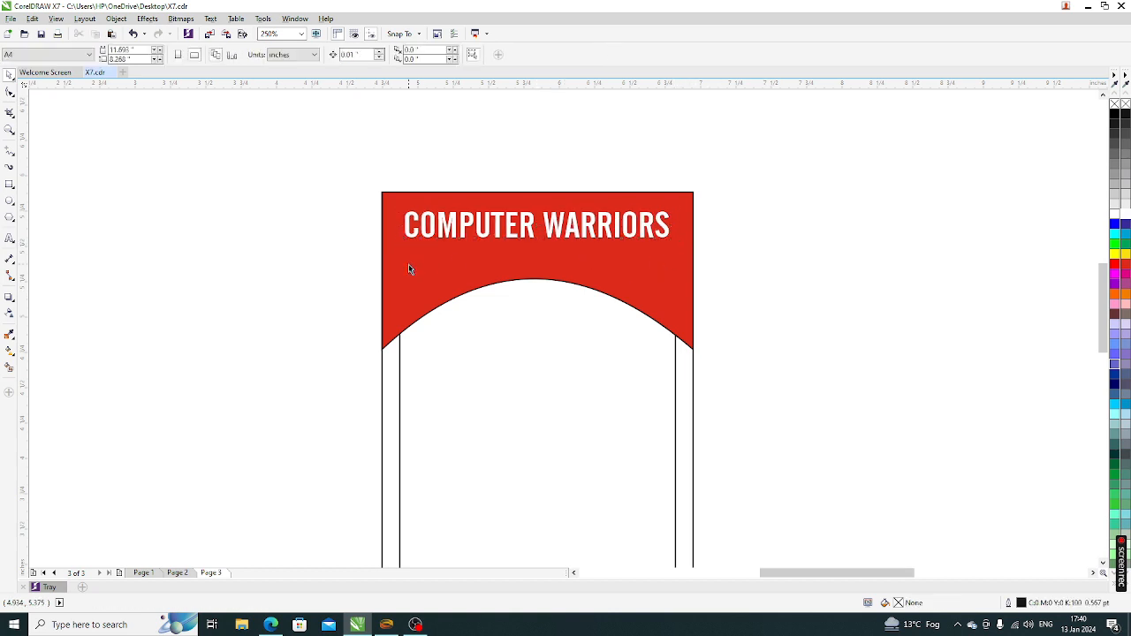
Type a new text line reading 'Boring Road, Patna'
left_click(9, 238)
left_click(402, 177)
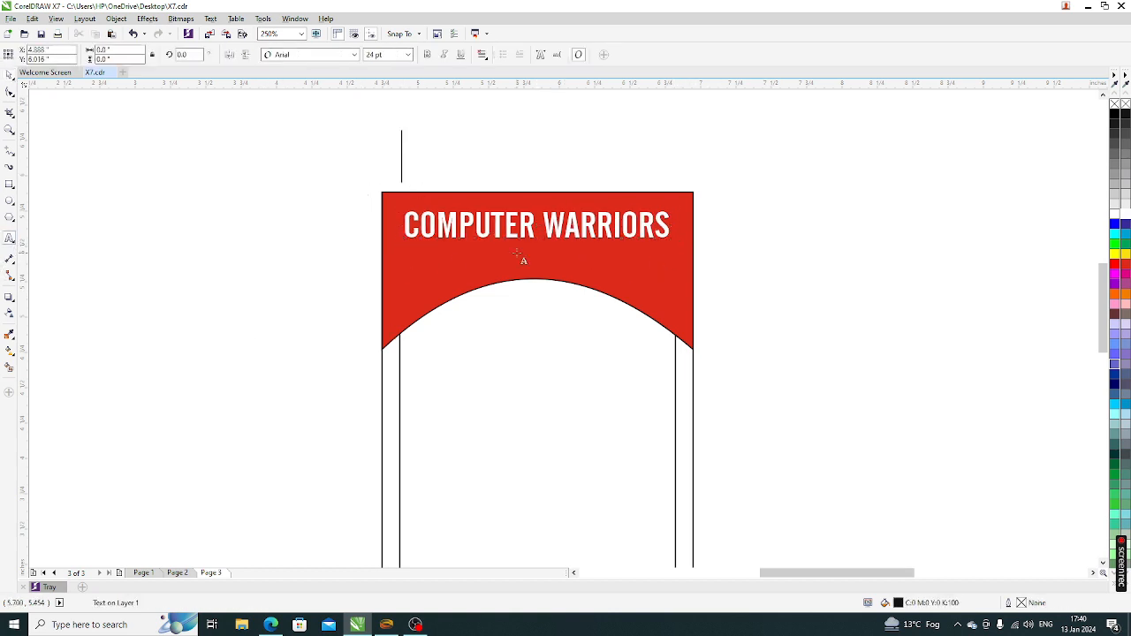
type("Borint")
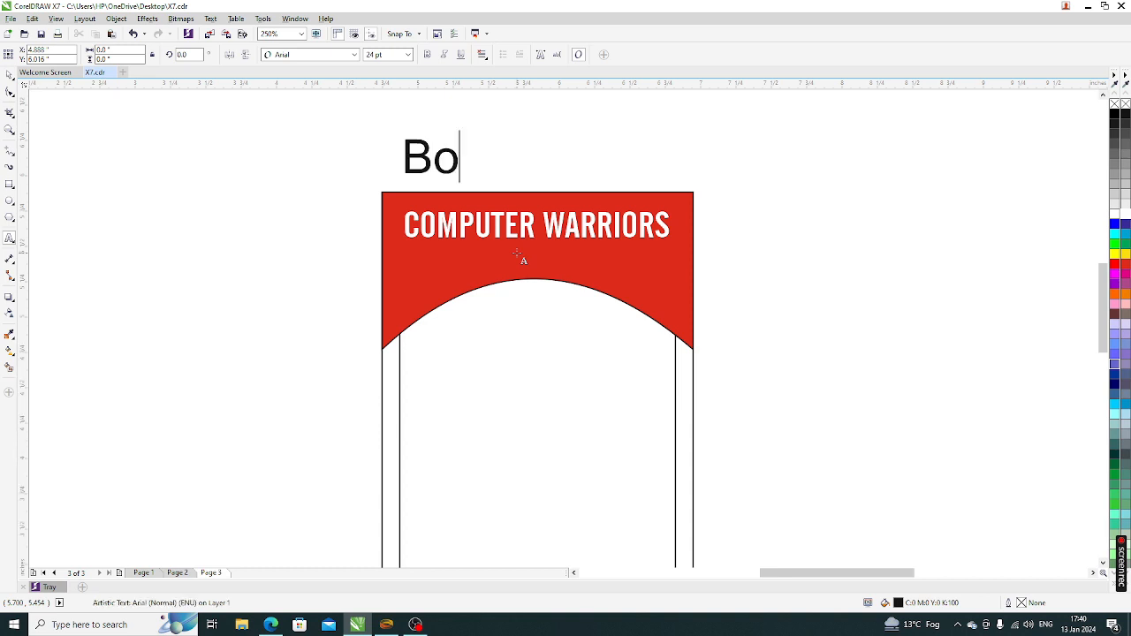
key("BackSpace")
key("BackSpace")
type("g")
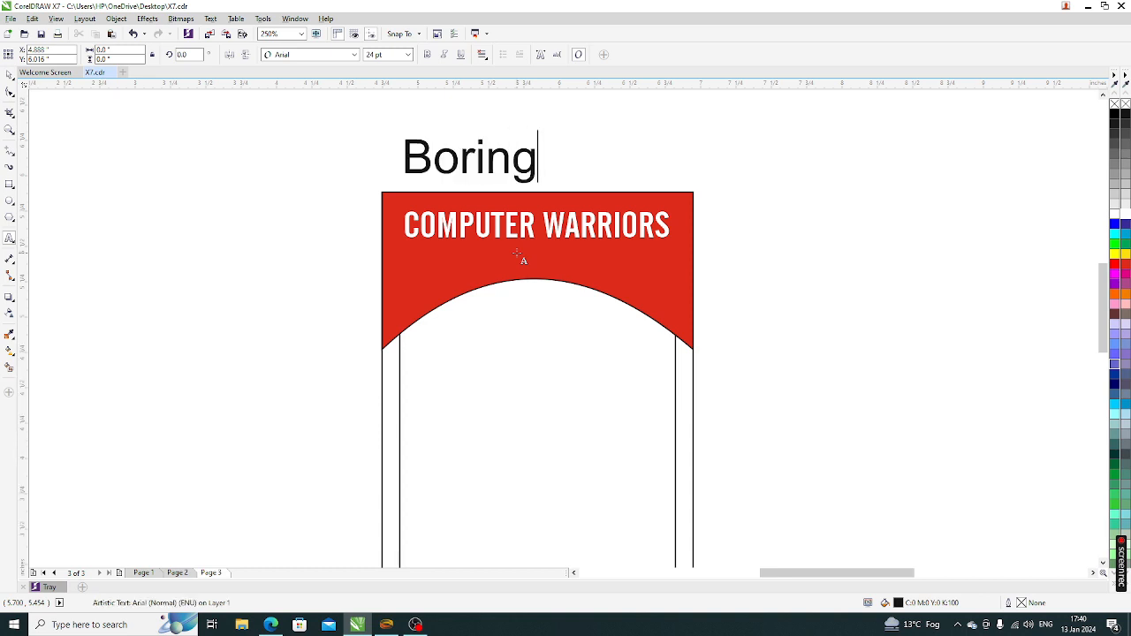
type(" Road, Patna")
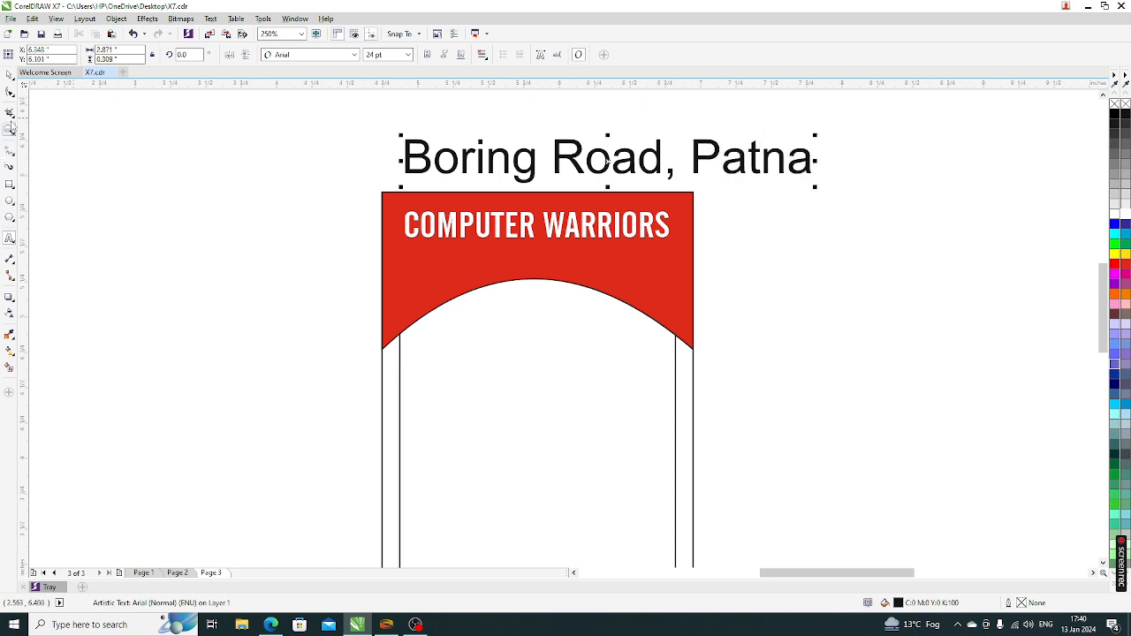
Set the address text to 10 pt and move it into the banner below COMPUTER WARRIORS
left_click(9, 74)
left_click_drag(392, 55, 317, 89)
type("10")
key("Return")
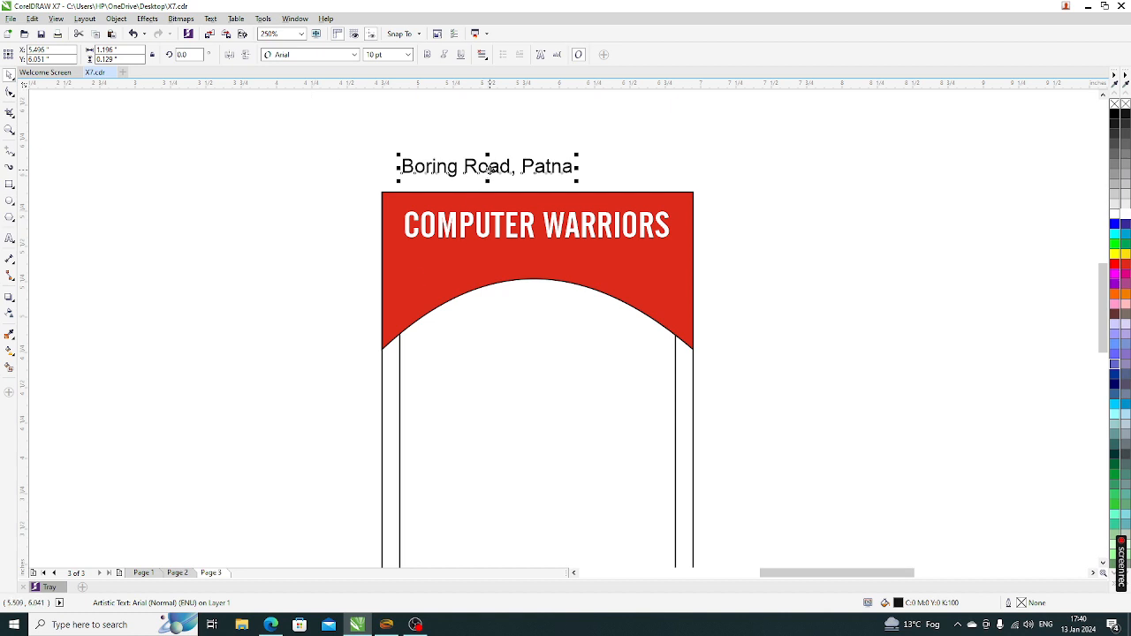
left_click_drag(488, 170, 537, 255)
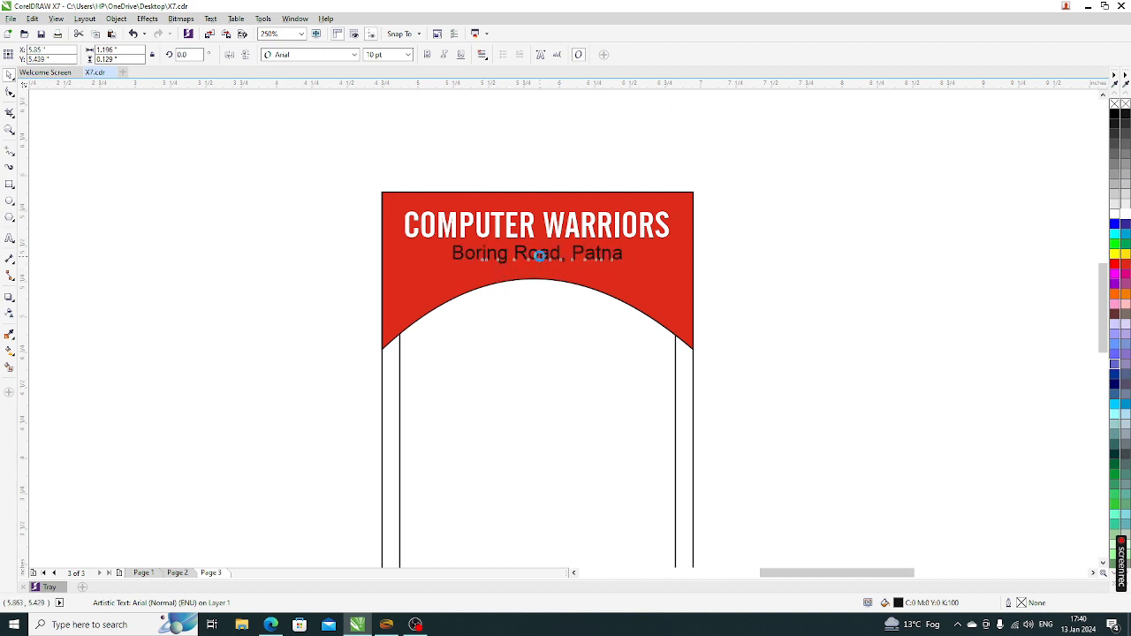
left_click(653, 258, "shift")
Colour the Boring Road, Patna text white
left_click_drag(792, 286, 382, 238)
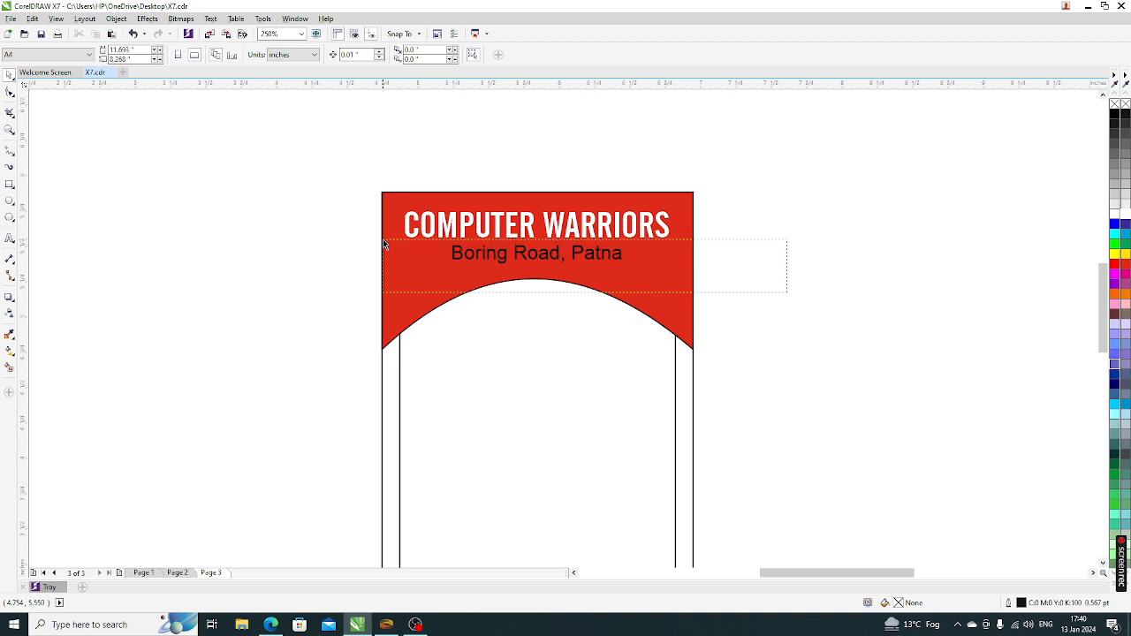
left_click(1125, 214)
left_click(813, 293)
left_click(663, 295)
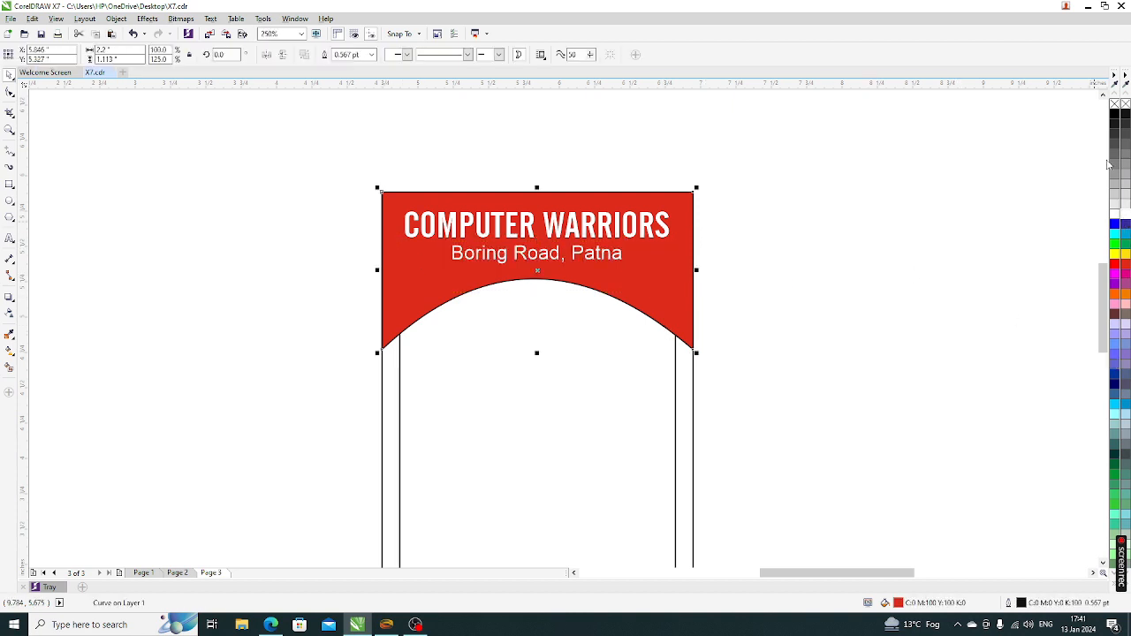
Squash the card's outer rectangle into a thin orange strip along the bottom
left_click(734, 235)
scroll(496, 209, "down", 2)
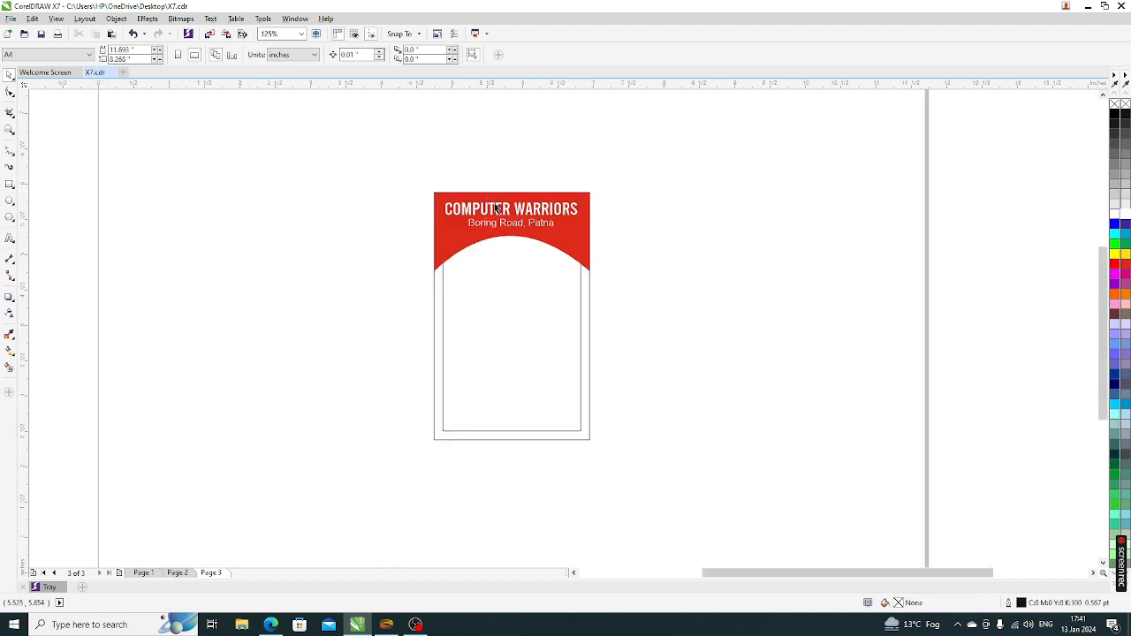
left_click(584, 369)
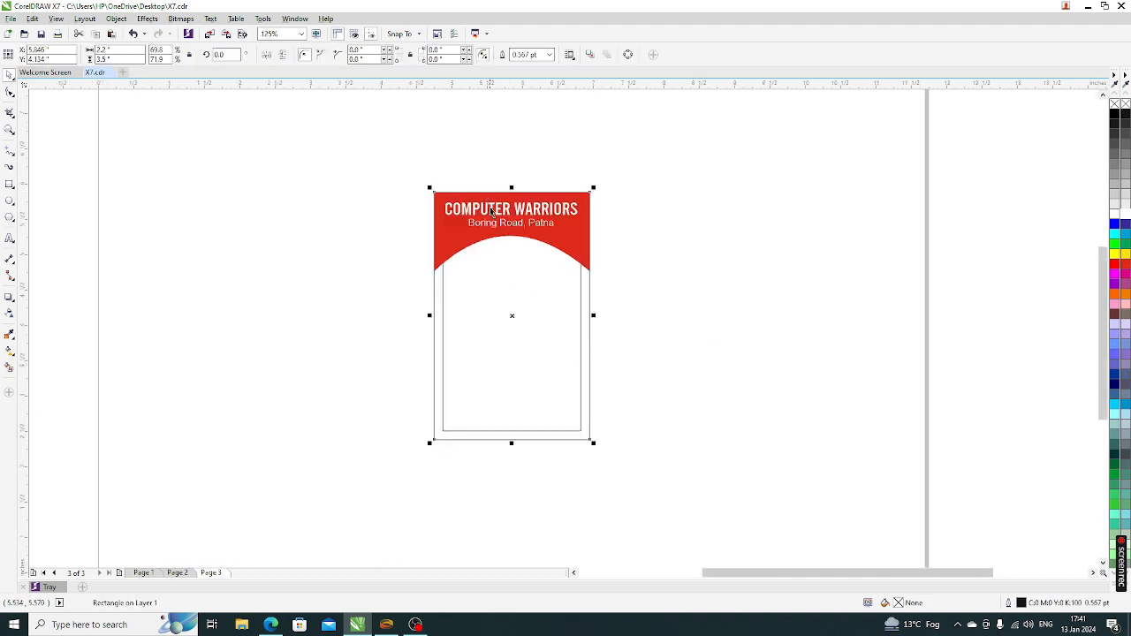
left_click_drag(512, 186, 519, 419)
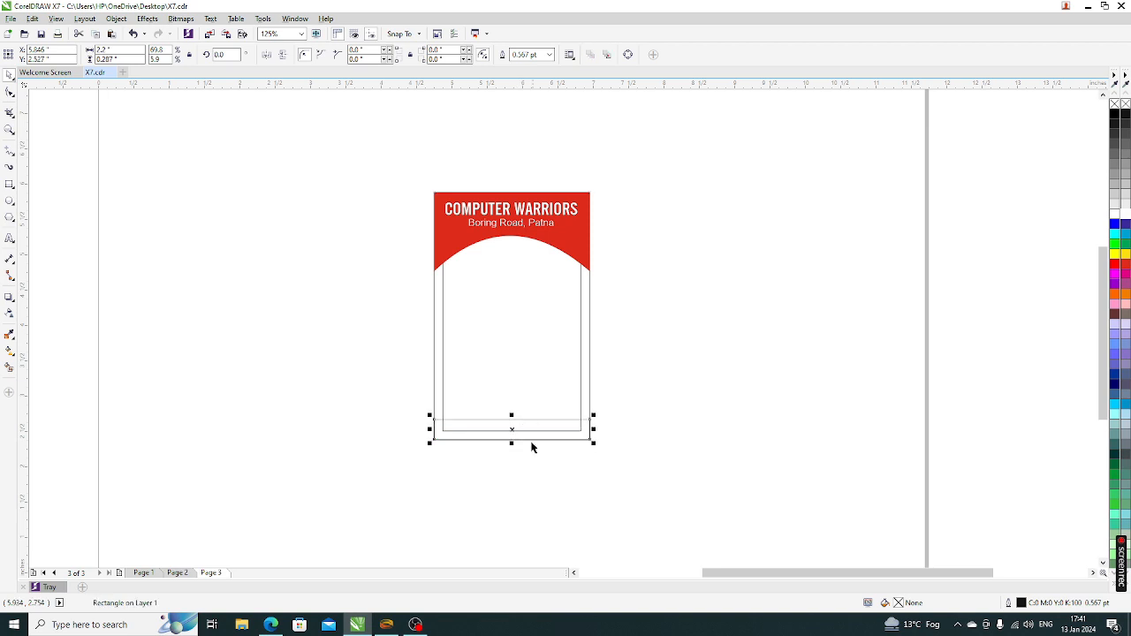
scroll(525, 456, "up", 2)
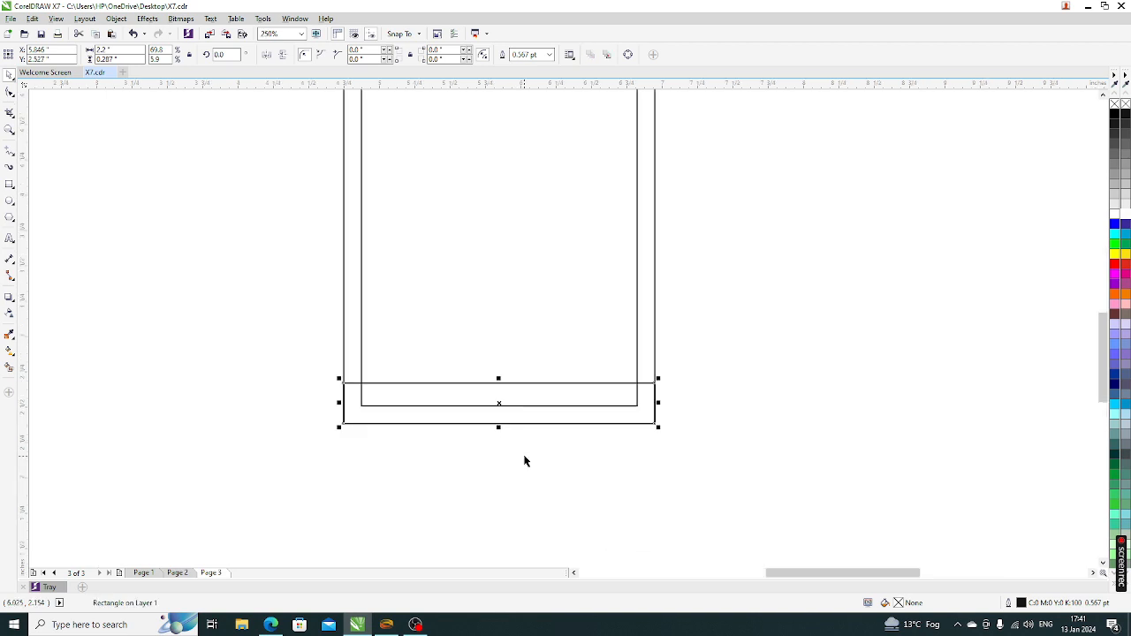
left_click(1125, 294)
Remove the strip's outline and convert it to an editable curve with Ctrl+Q
right_click(1115, 106)
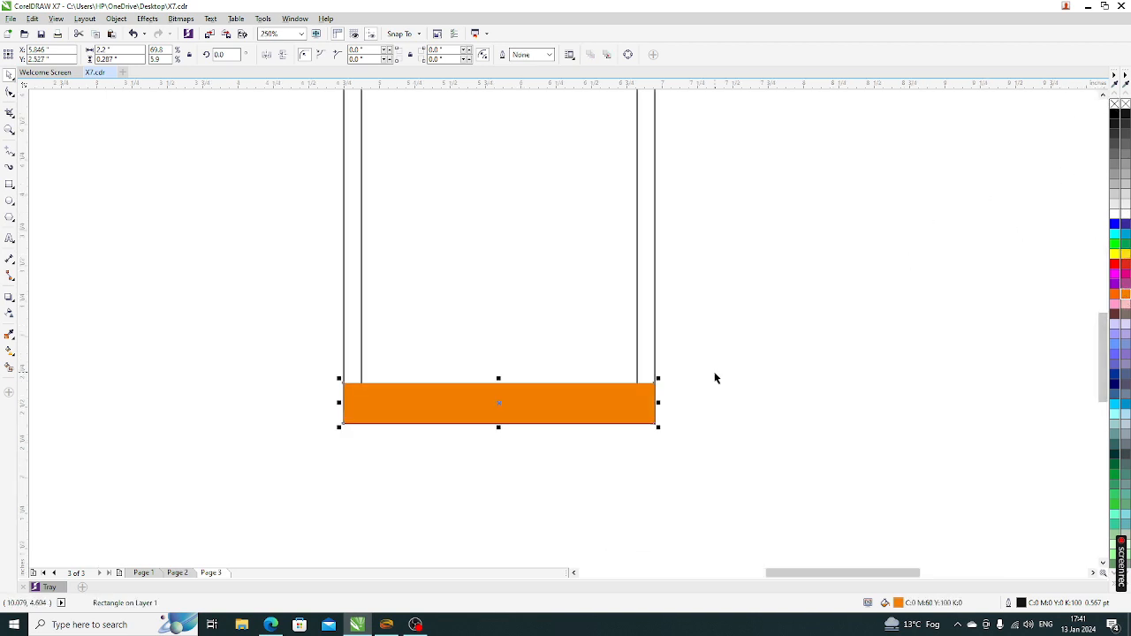
key("ctrl+a")
left_click(604, 427)
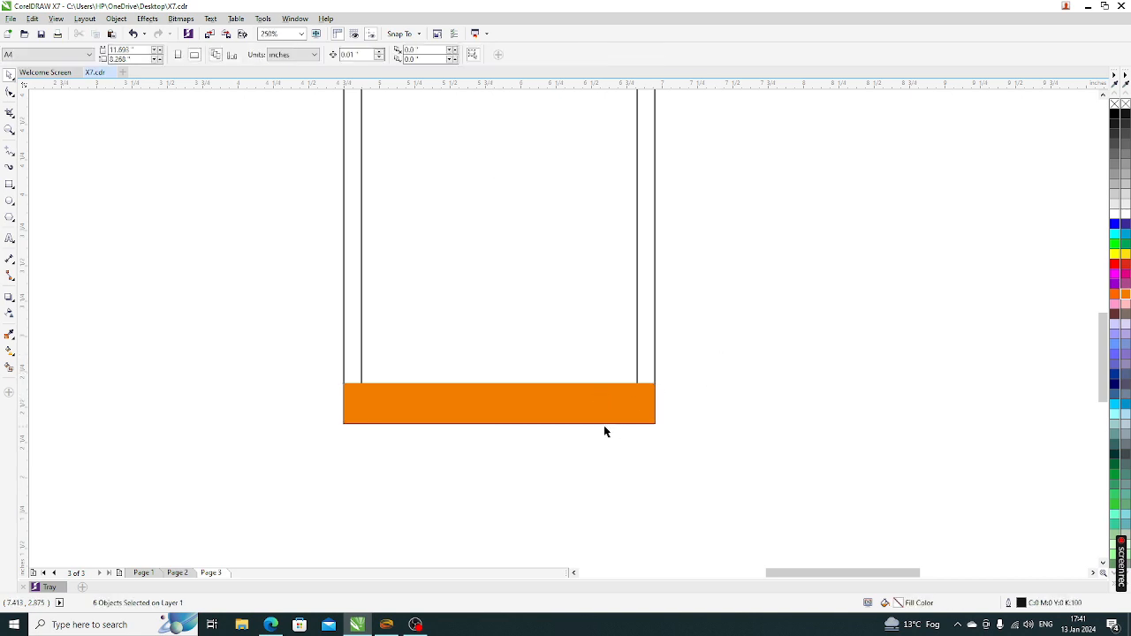
left_click(606, 416)
key("ctrl+q")
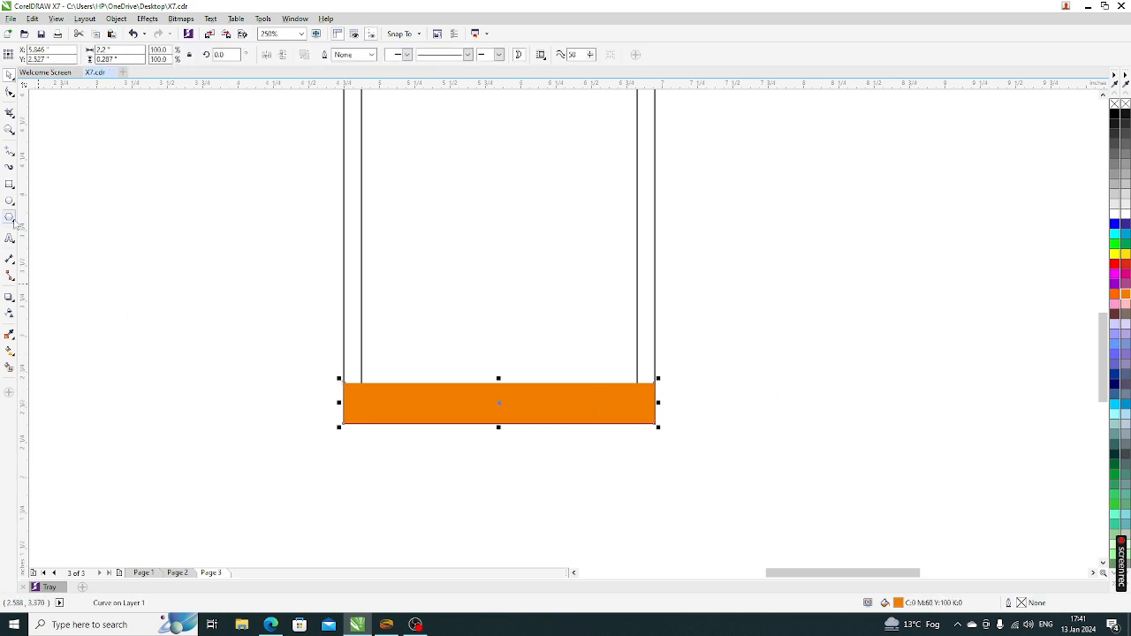
Raise the strip's top-left node to slant its top edge, then start setting its transparency
left_click(10, 91)
left_click_drag(309, 375, 344, 345)
left_click_drag(632, 357, 653, 407)
left_click(8, 75)
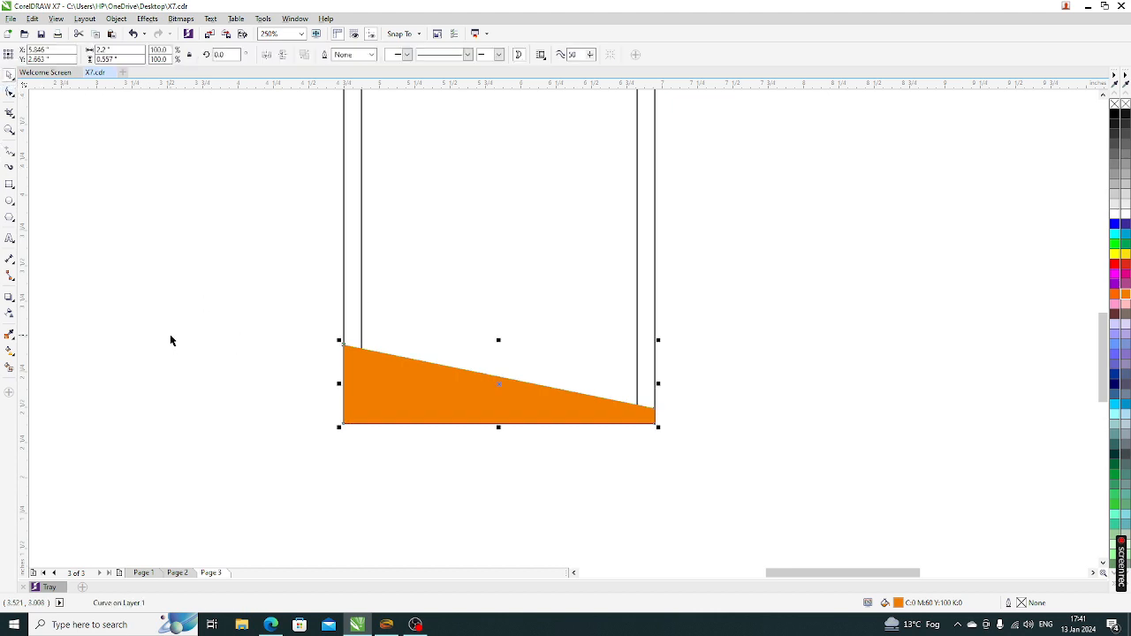
left_click(9, 313)
left_click_drag(472, 442, 488, 442)
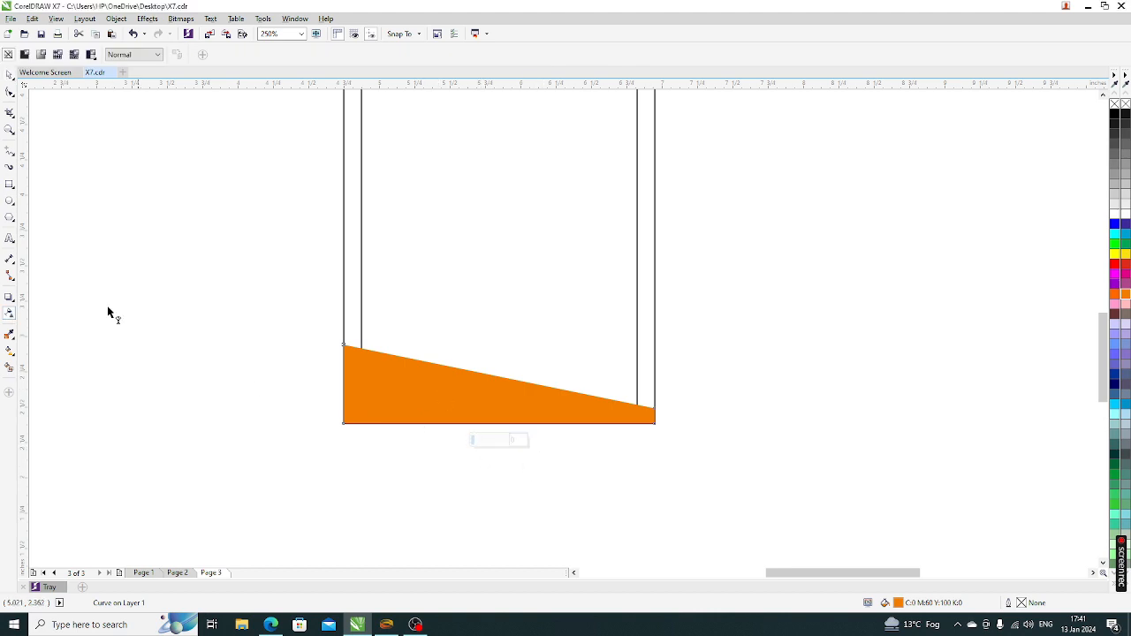
Make the orange strip 35% uniformly transparent
left_click(9, 75)
left_click(132, 300)
left_click(413, 408)
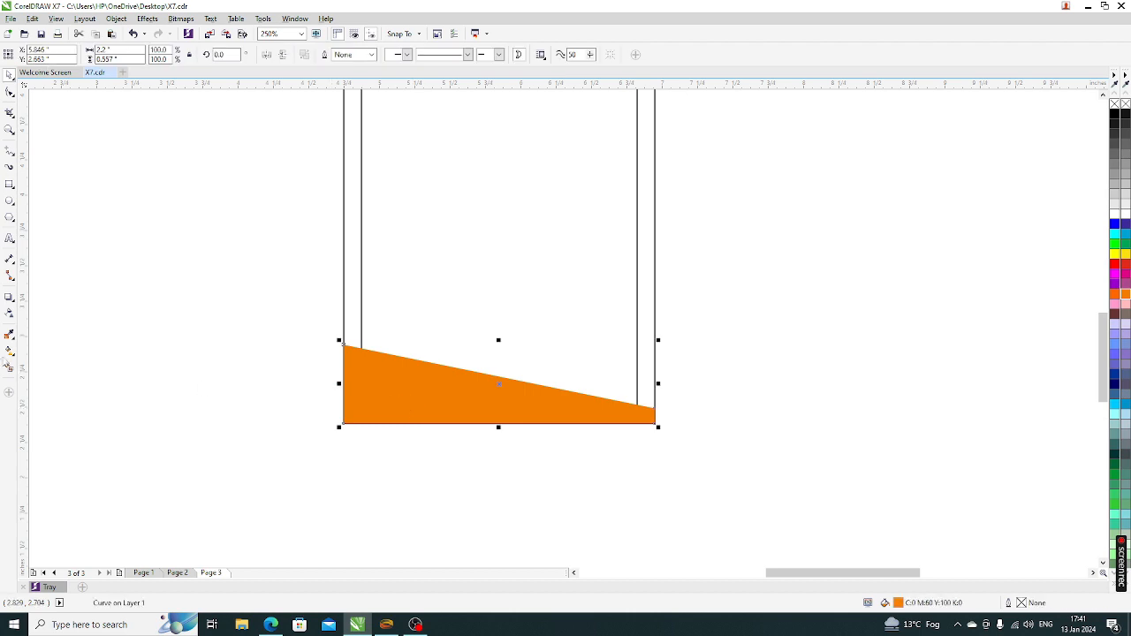
left_click(9, 312)
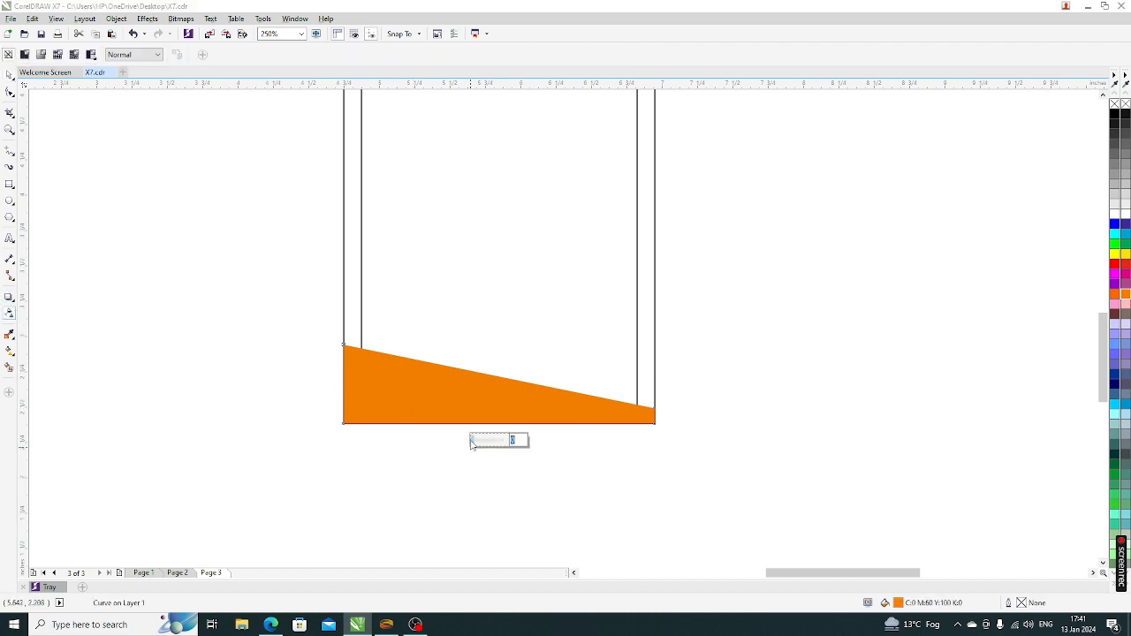
left_click(486, 448)
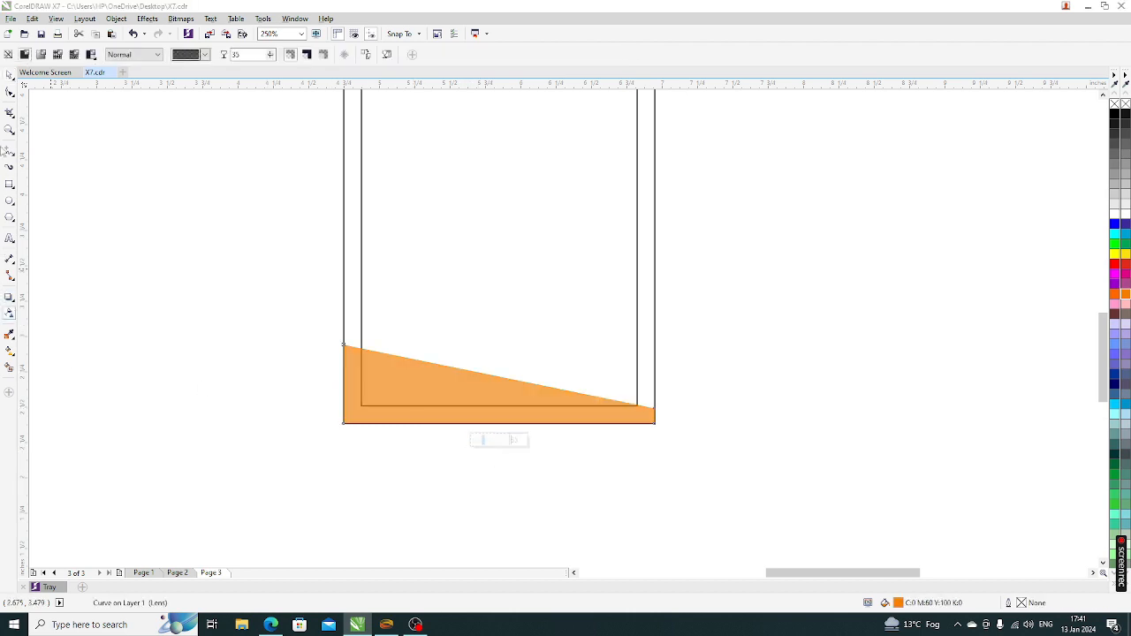
Duplicate the orange strip, mirror the copy horizontally and colour it green
left_click(9, 75)
left_click(382, 435)
left_click(382, 415)
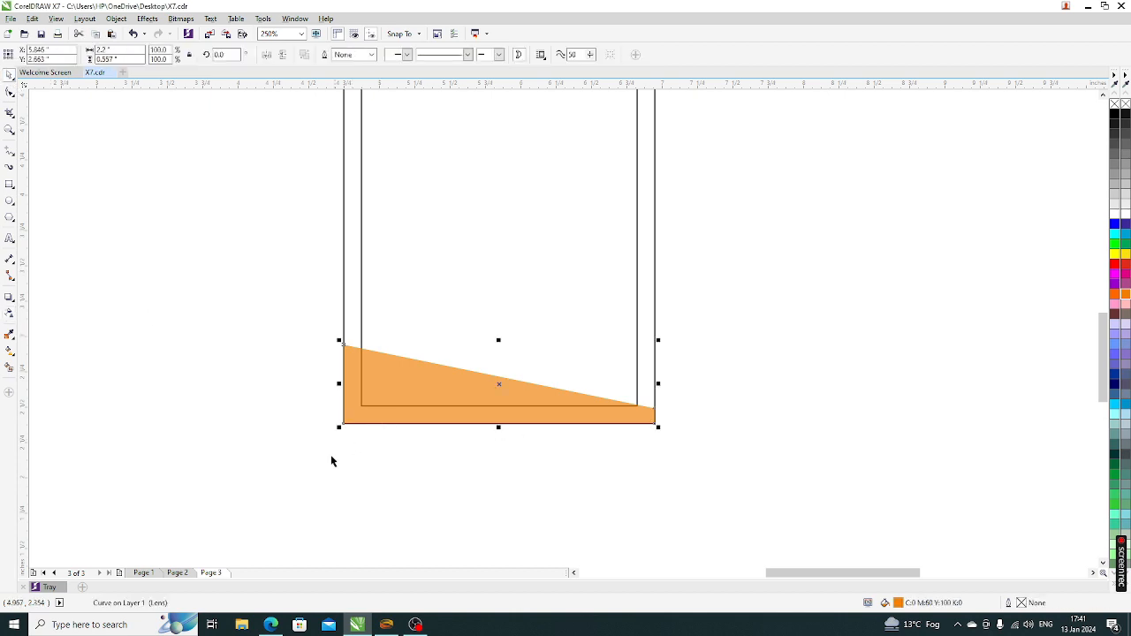
key("ctrl+z")
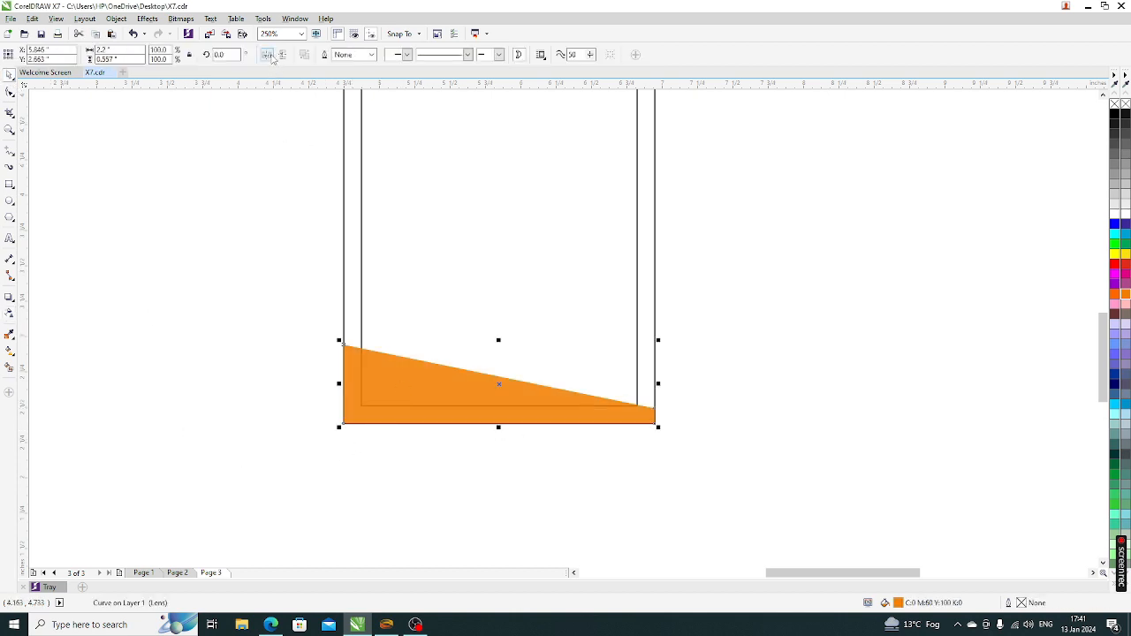
left_click(268, 55)
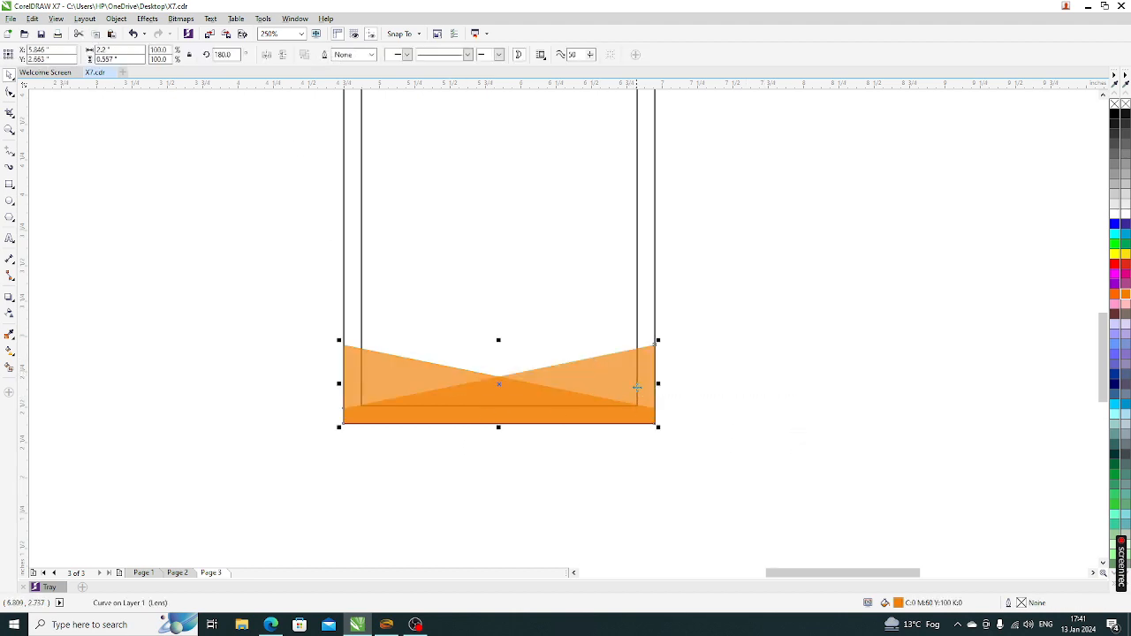
left_click(1126, 244)
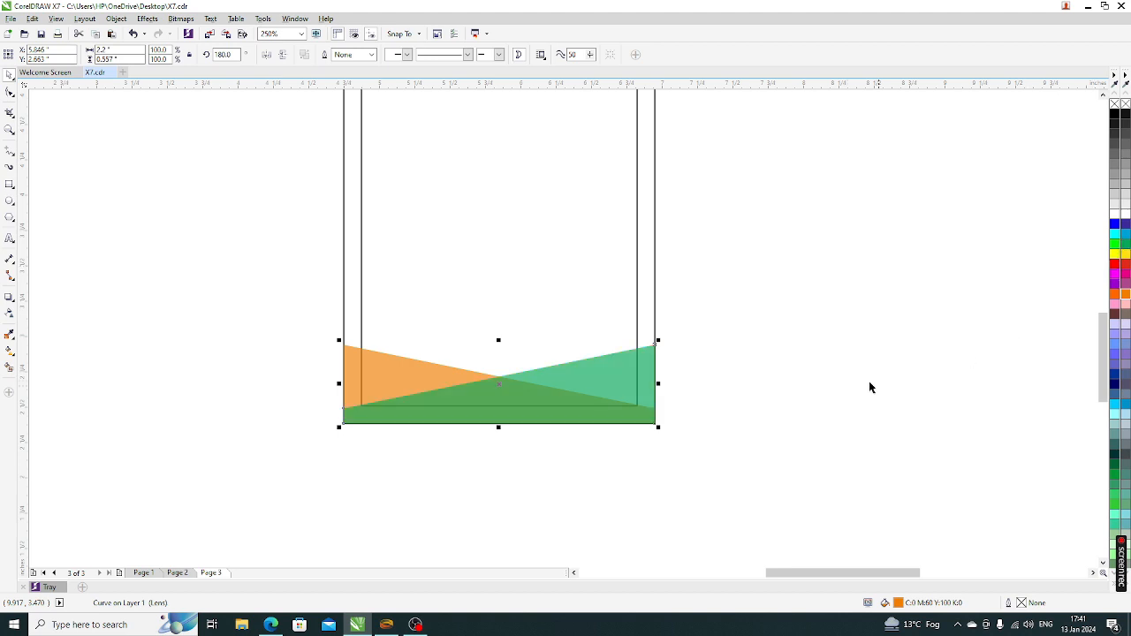
Shorten both the orange and green footer shapes and fit the card in view
left_click(868, 381)
scroll(740, 377, "down", 1)
left_click_drag(416, 468, 856, 330)
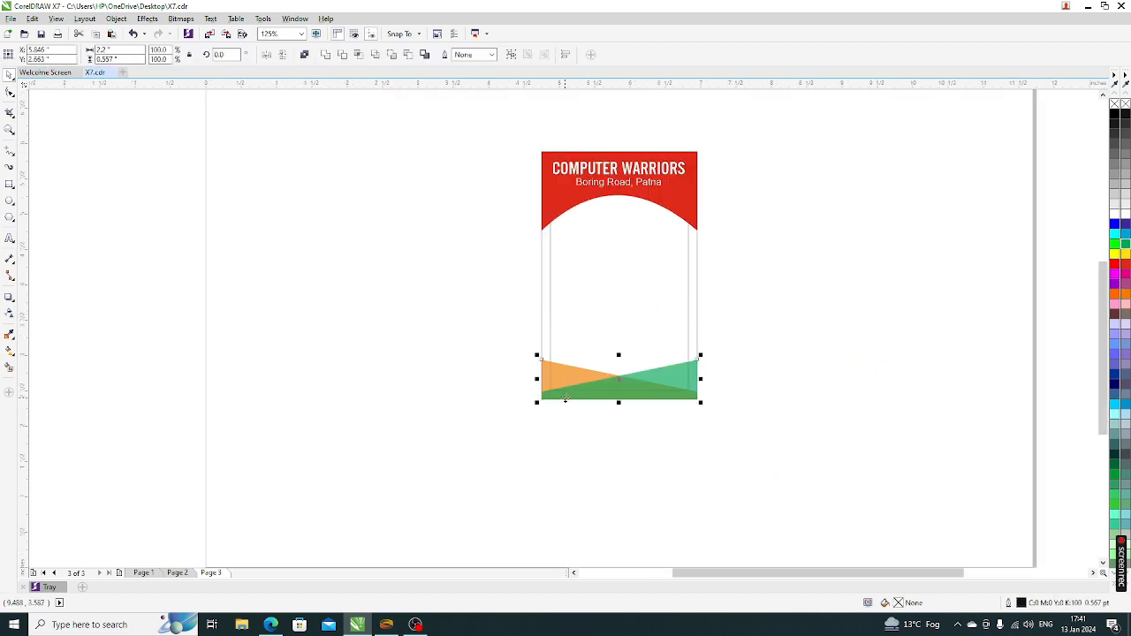
scroll(664, 357, "up", 1)
left_click_drag(674, 320, 677, 341)
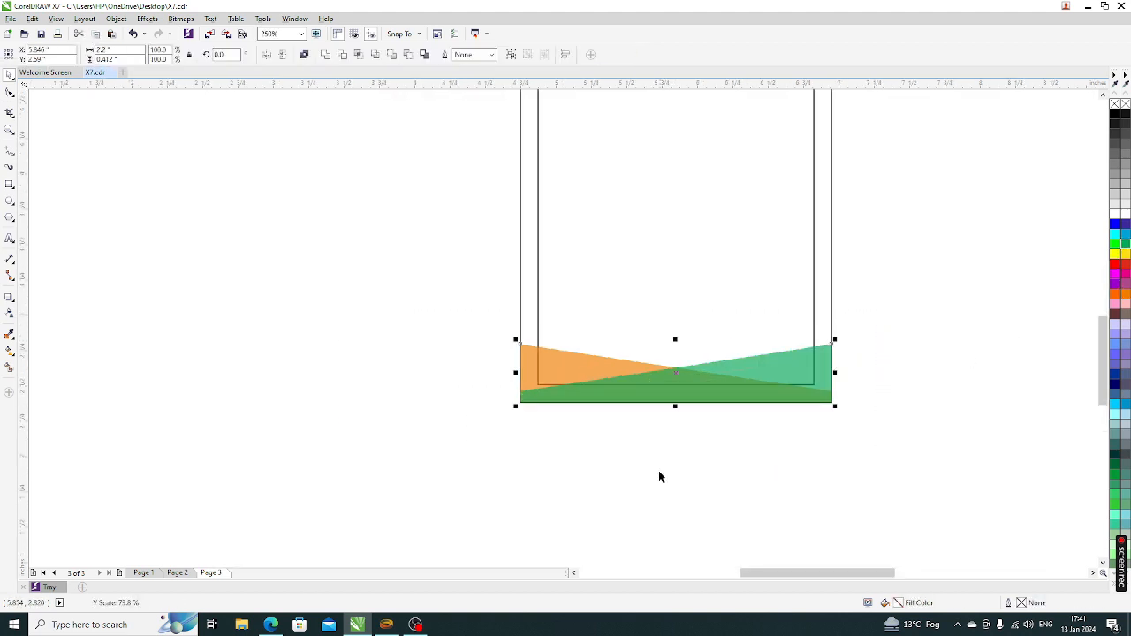
left_click(655, 471)
key("F4")
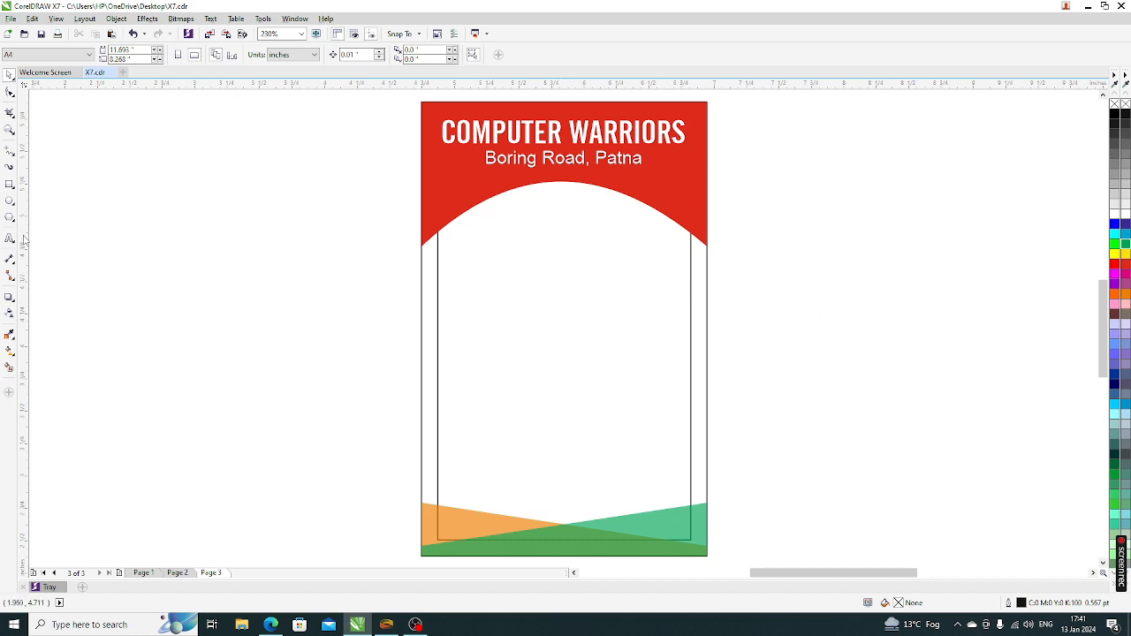
Draw a photo rectangle below the red arch and centre it on the card frame
left_click(10, 201)
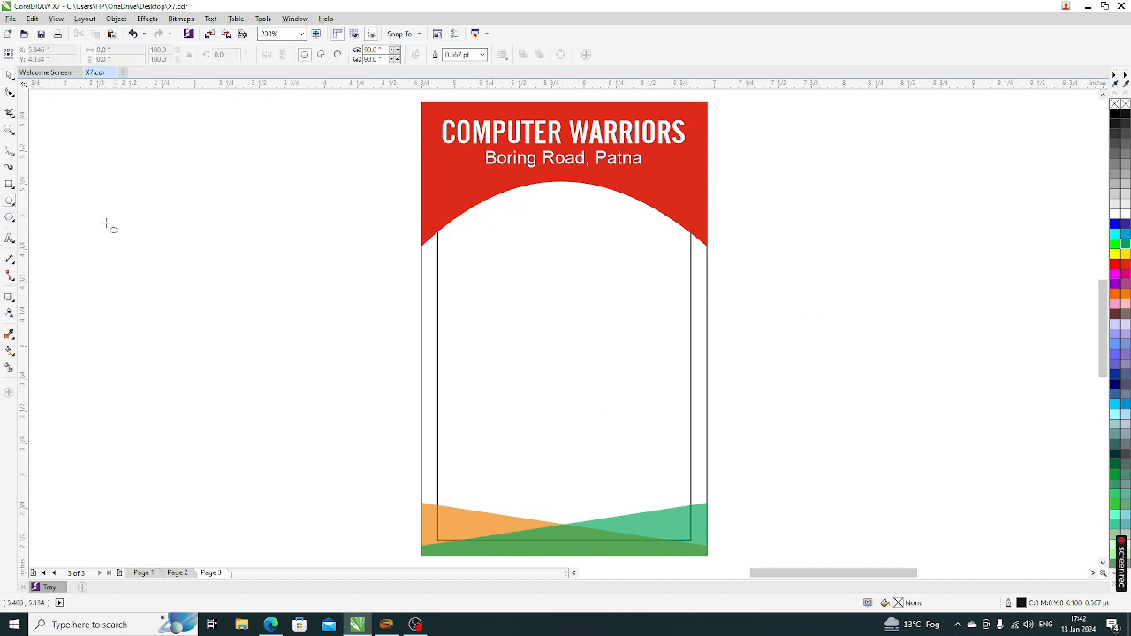
left_click(9, 184)
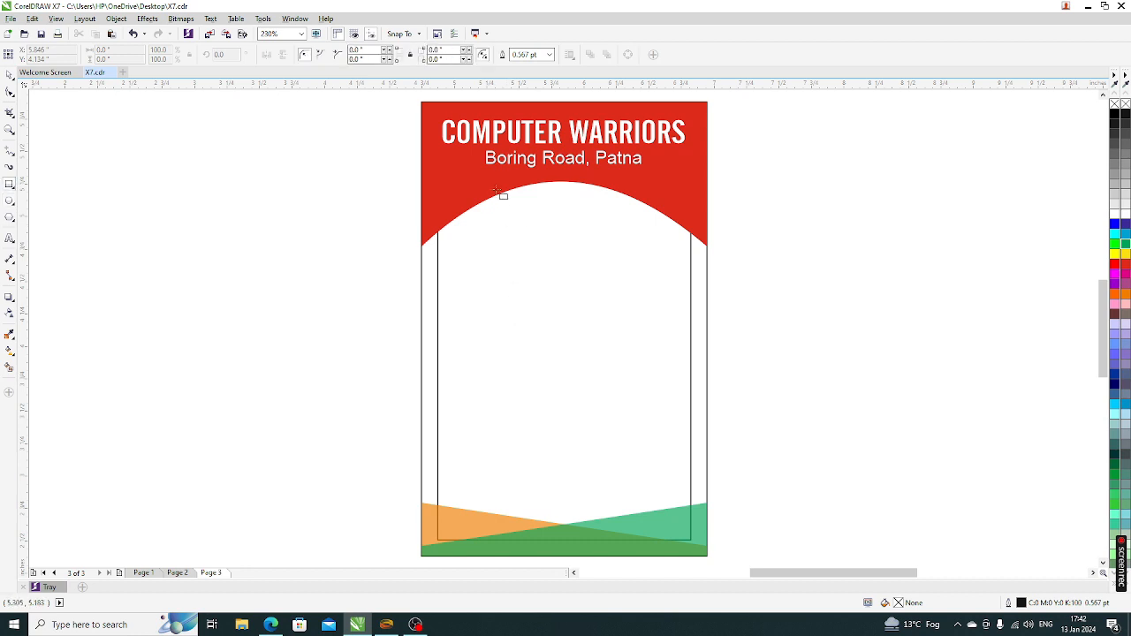
mouse_move(497, 189)
left_mouse_down()
mouse_move(566, 270)
mouse_move(603, 341)
mouse_move(630, 337)
left_mouse_up()
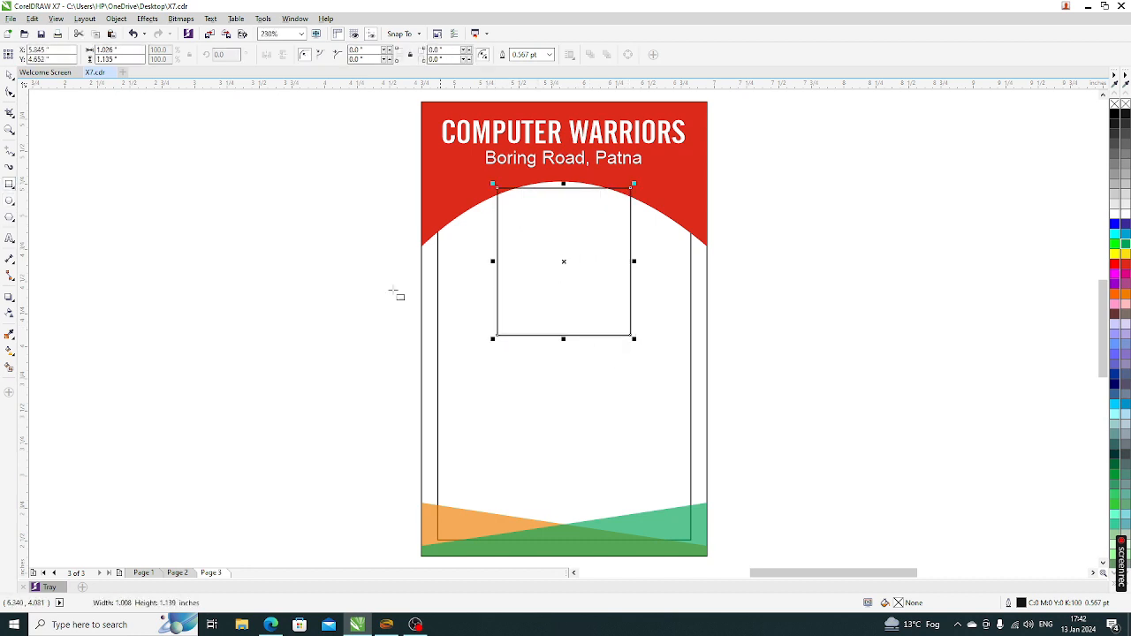
left_click(10, 74)
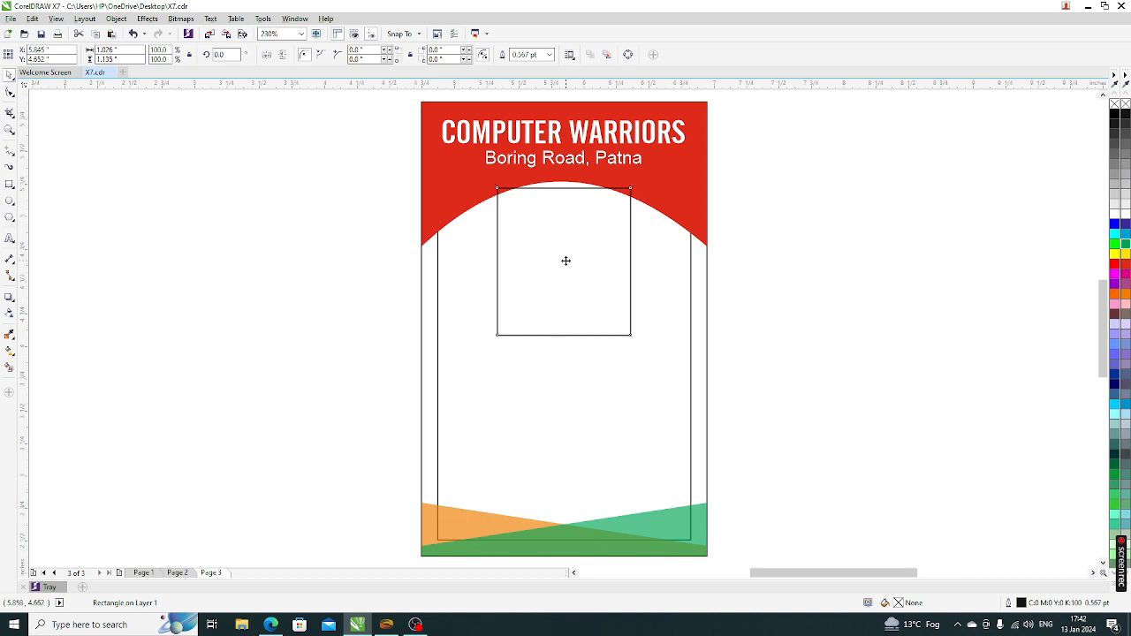
left_click_drag(565, 260, 568, 287)
left_click(642, 295, "shift")
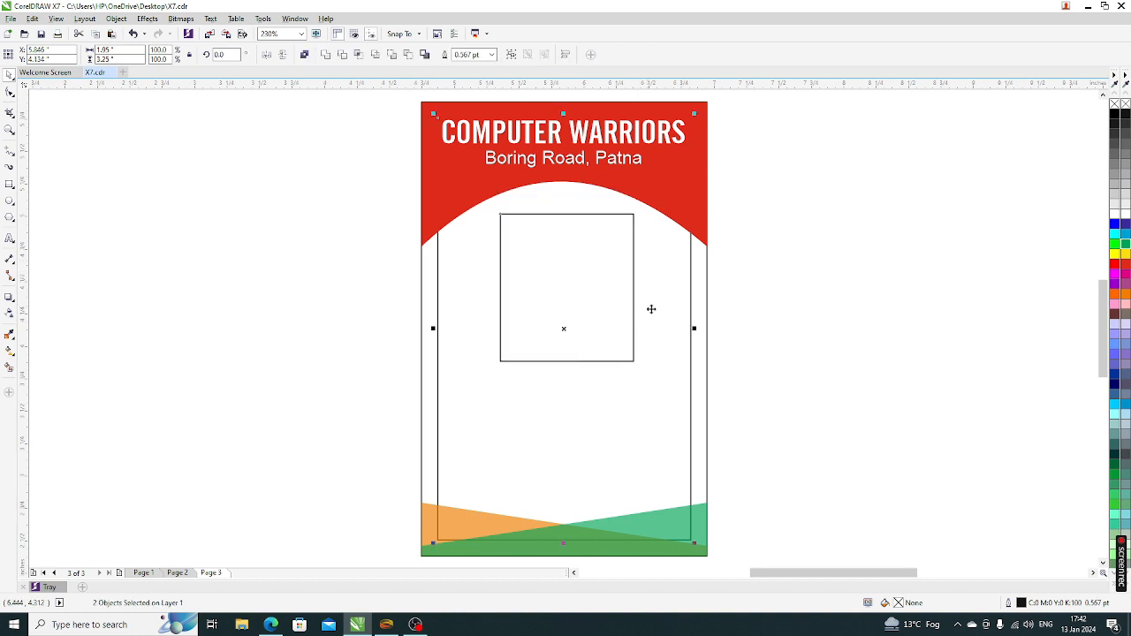
key("c")
left_click(662, 350)
Move the photo rectangle lower and re-centre it horizontally on the card
left_click(572, 301)
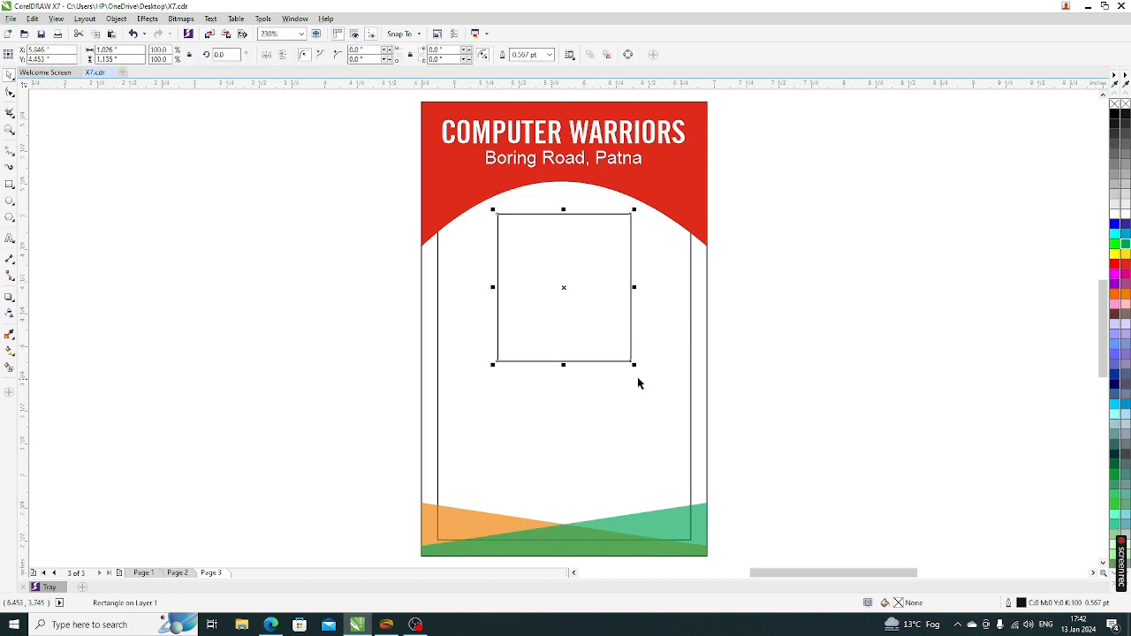
left_click(662, 333, "shift")
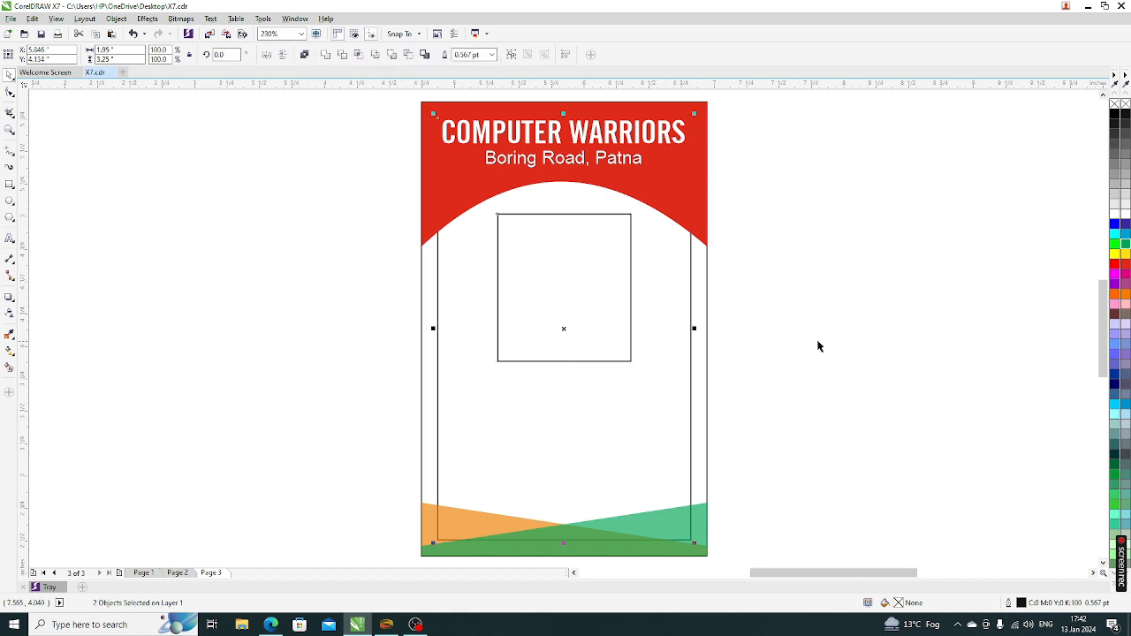
left_click(583, 330)
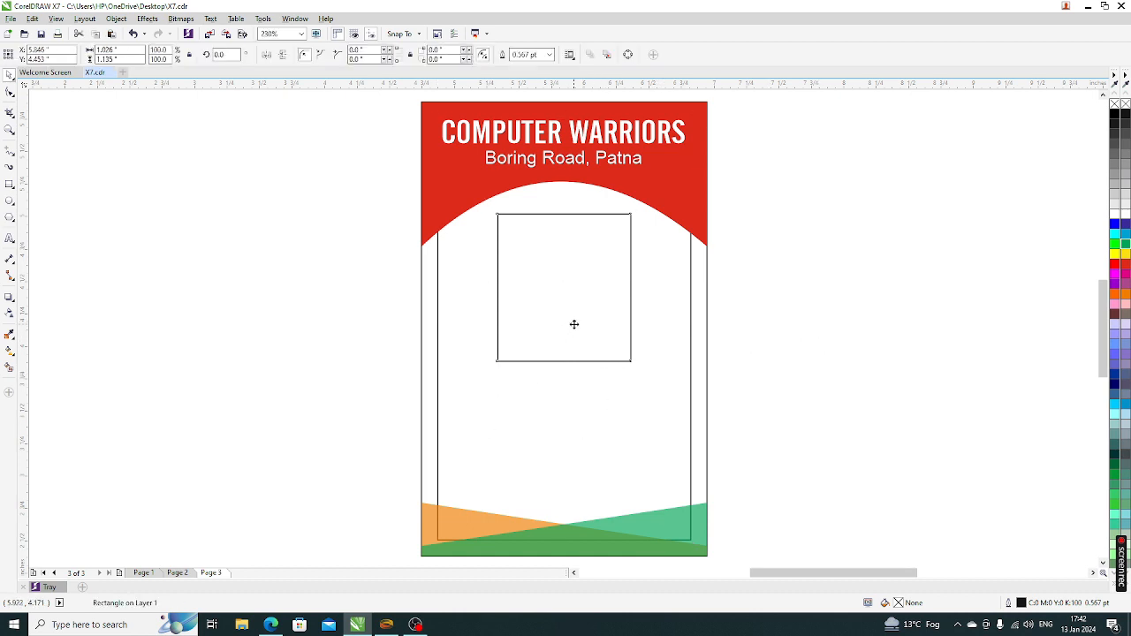
left_click_drag(573, 325, 542, 341)
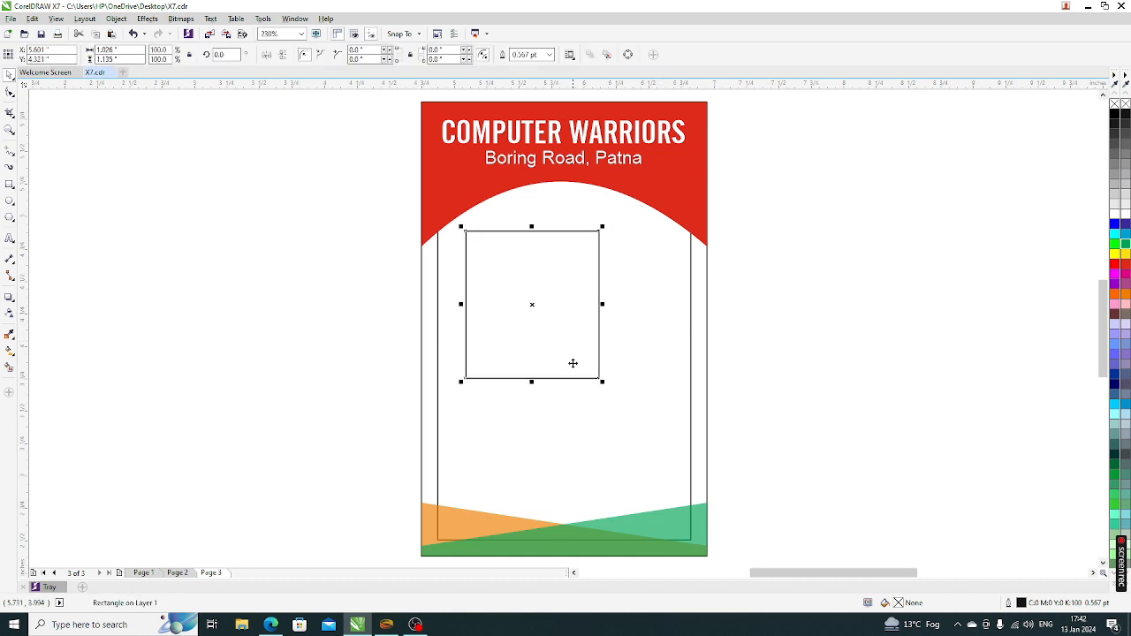
left_click(667, 335, "shift")
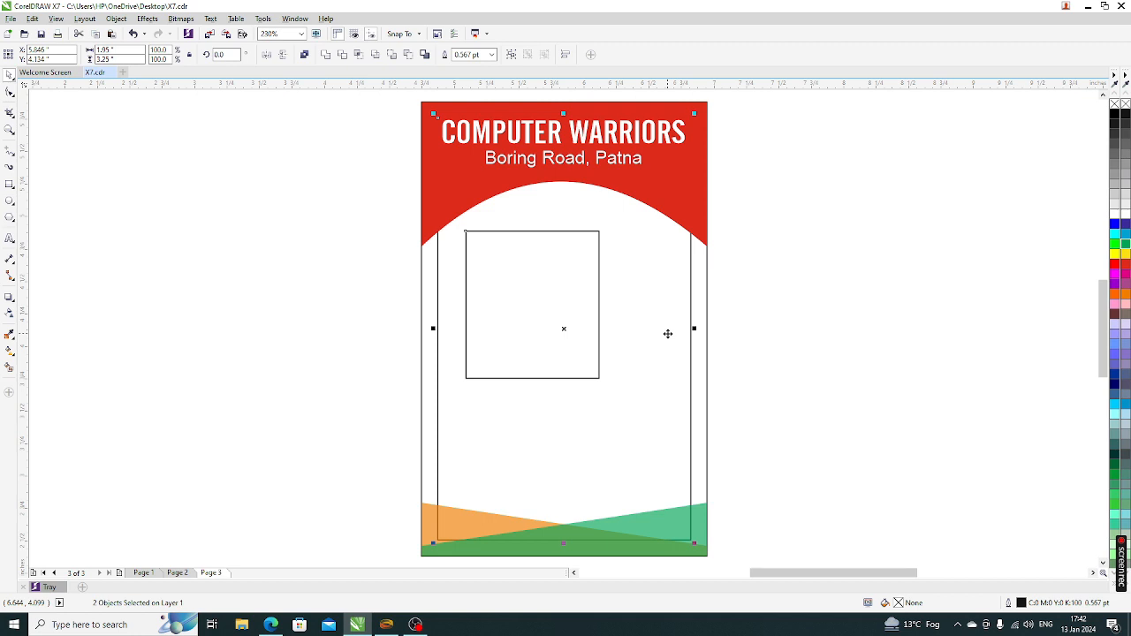
key("c")
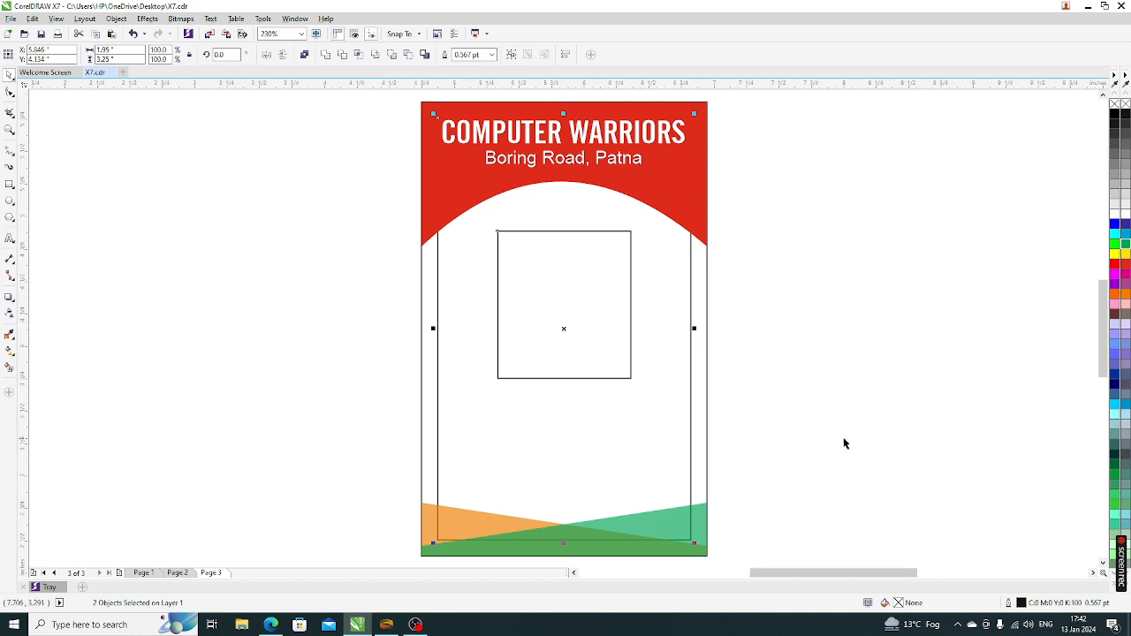
Check the Page 2 shortcut chart, return to the Page 3 card, and bring up Import
left_click(176, 572)
scroll(575, 358, "down", 3)
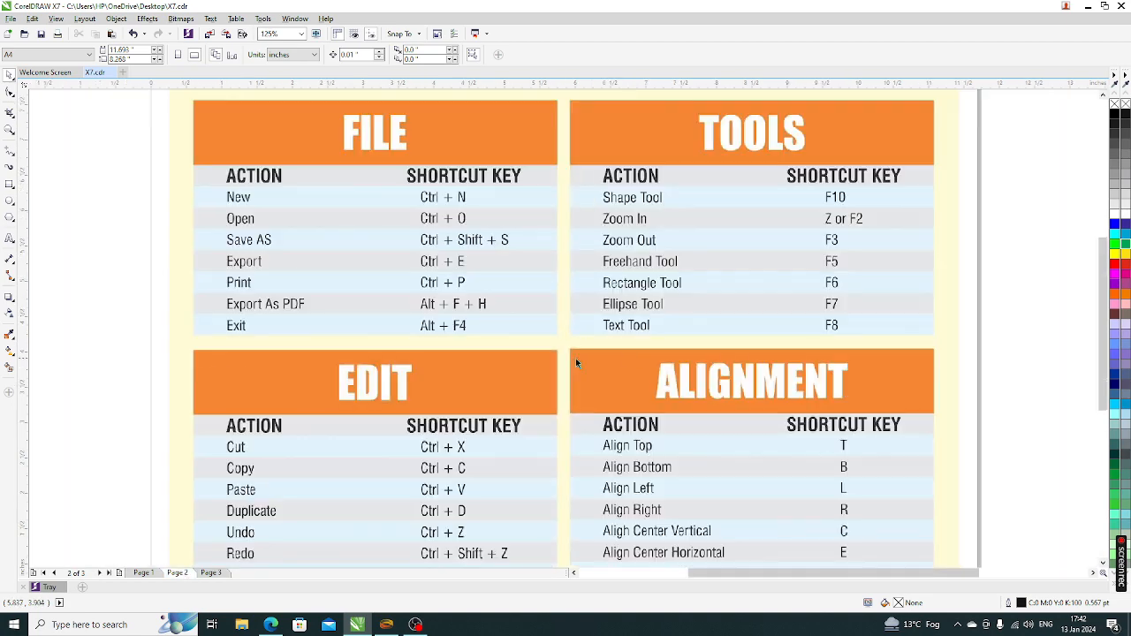
scroll(722, 349, "down", 2)
scroll(787, 437, "up", 4)
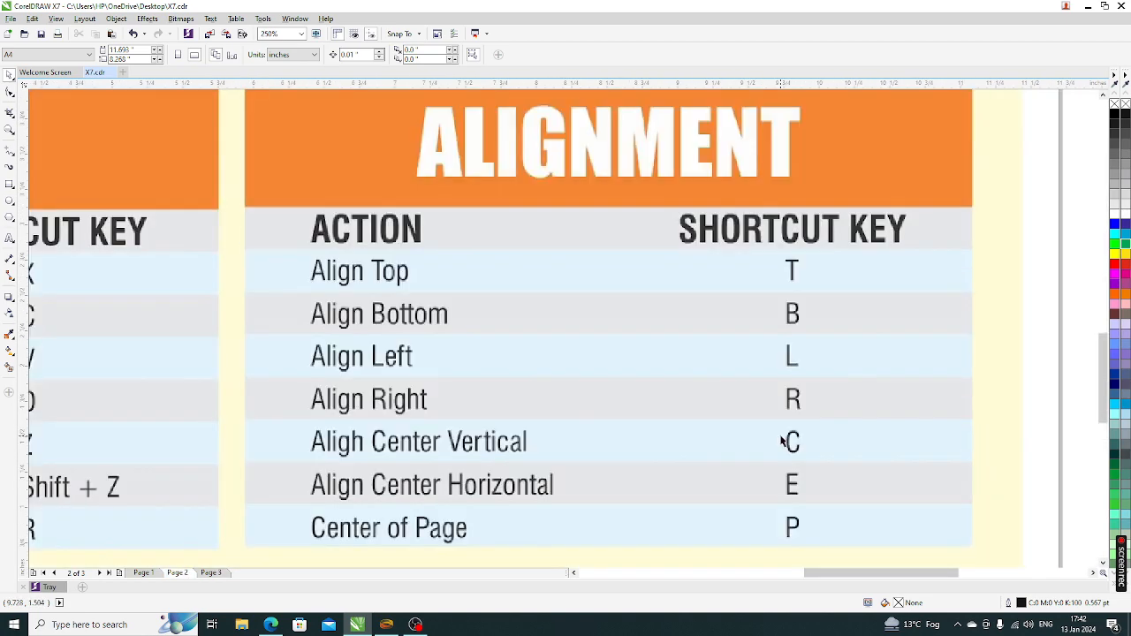
left_click(212, 574)
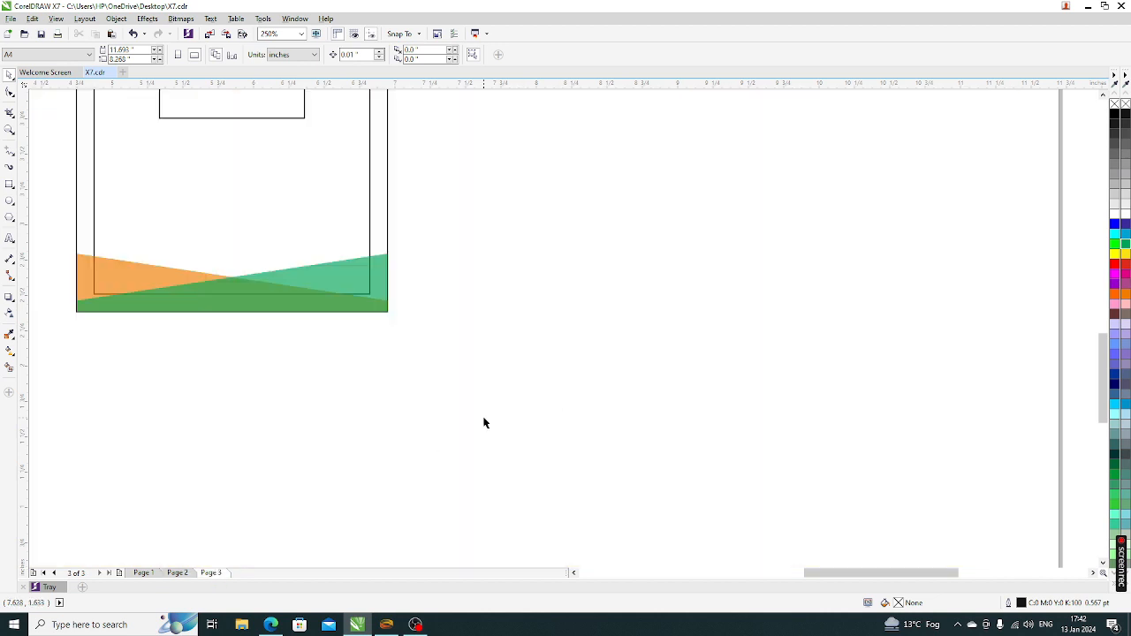
key("F4")
left_click(600, 322)
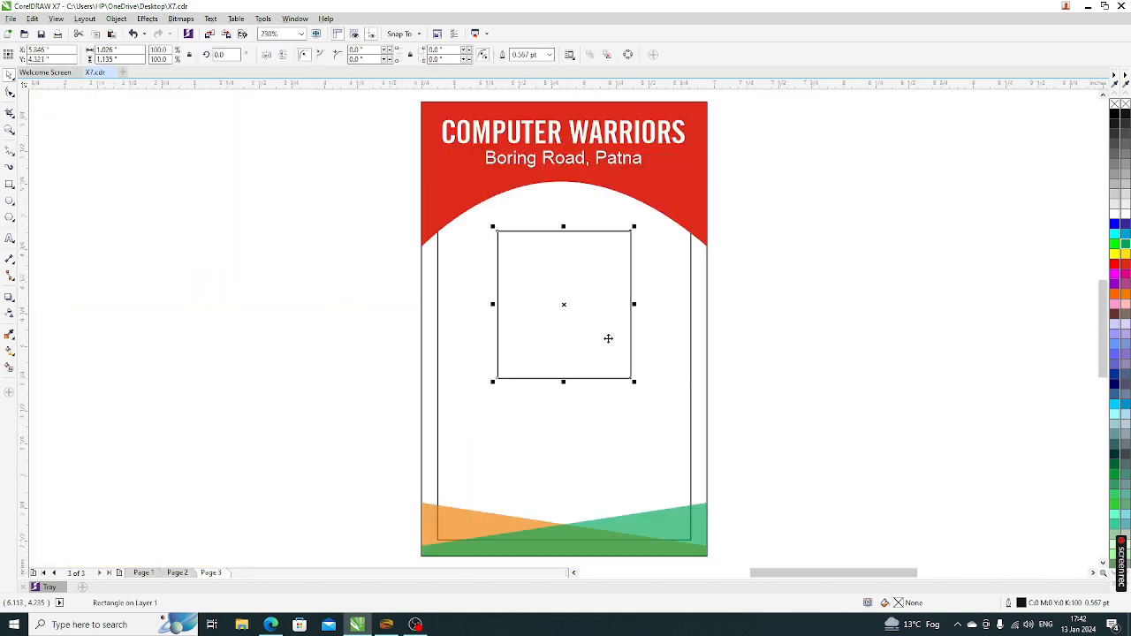
key("Escape")
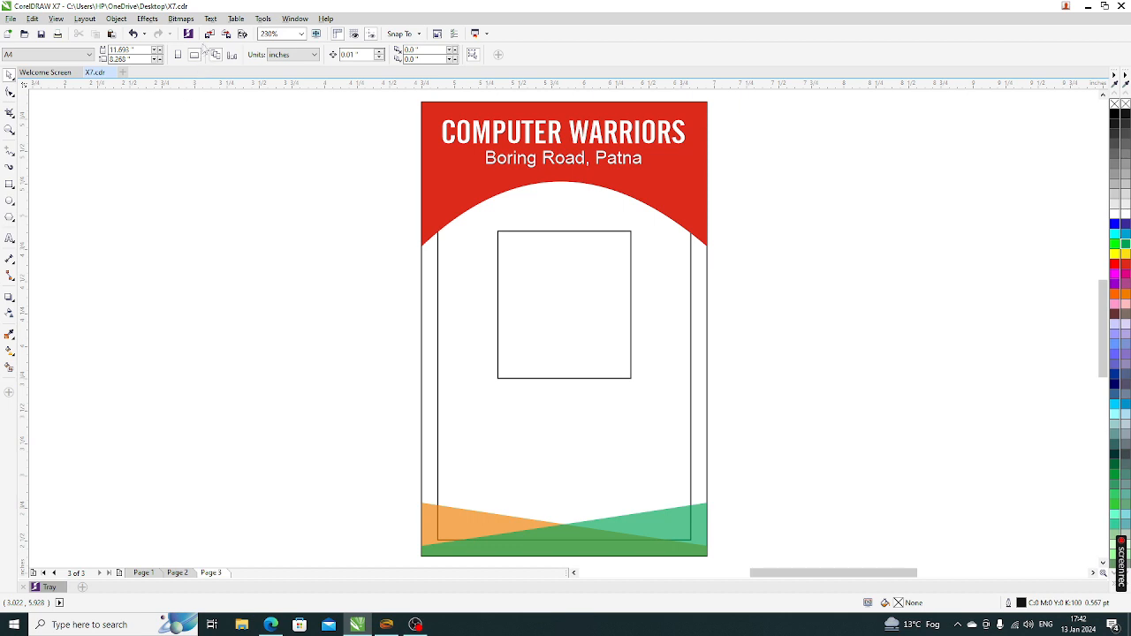
left_click(209, 34)
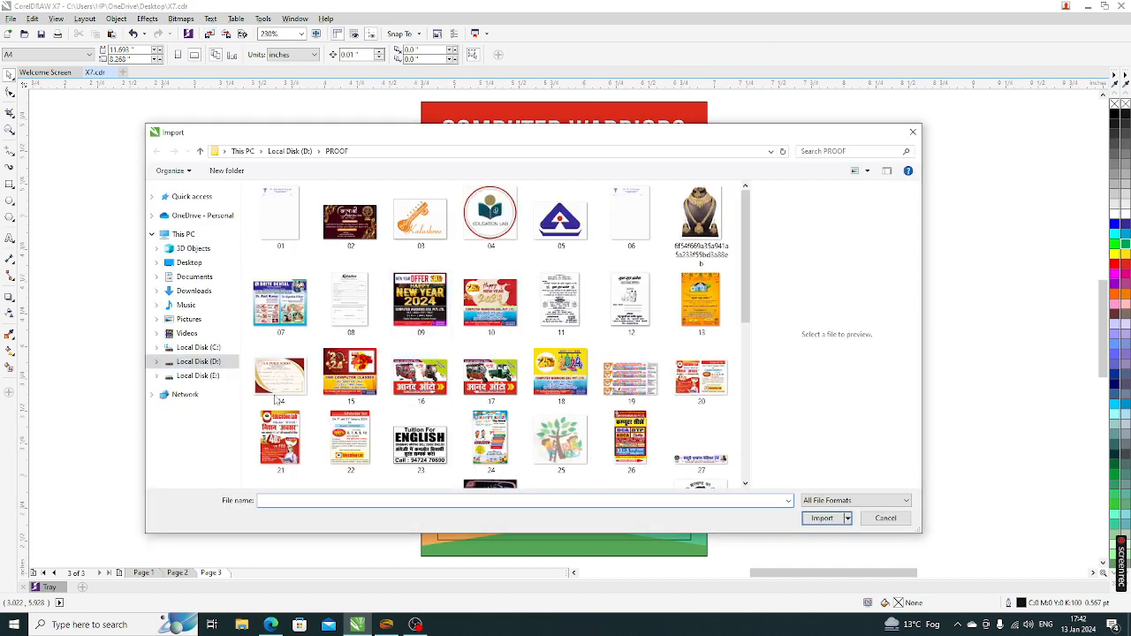
Import the purepng student photo from D:\PROOF and place it at the card's left side
scroll(742, 380, "down", 1)
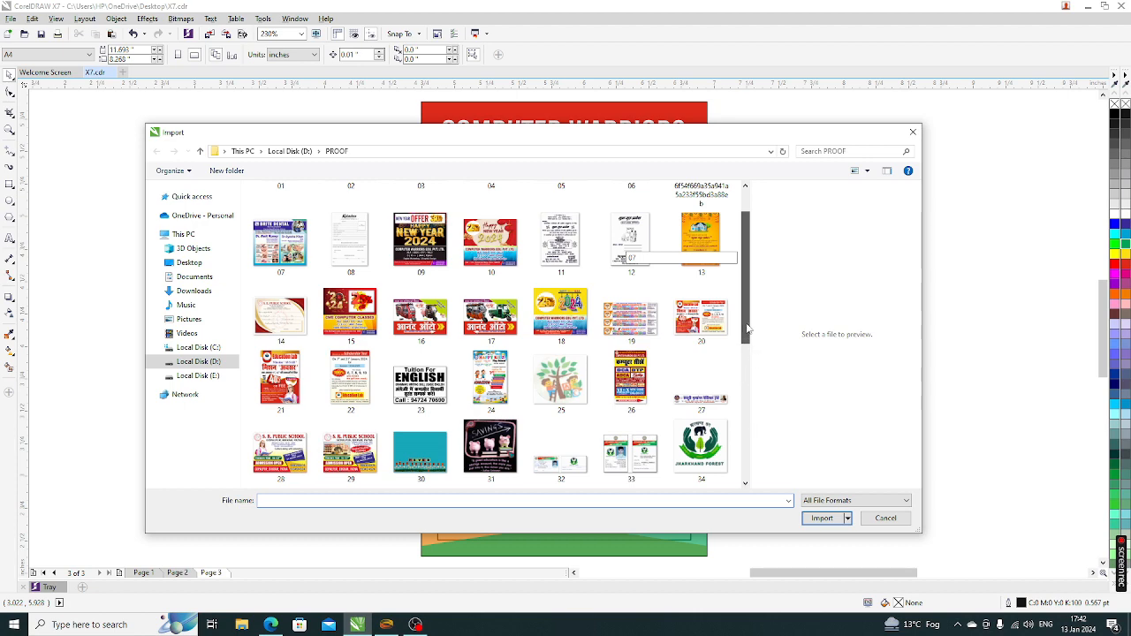
scroll(786, 432, "down", 3)
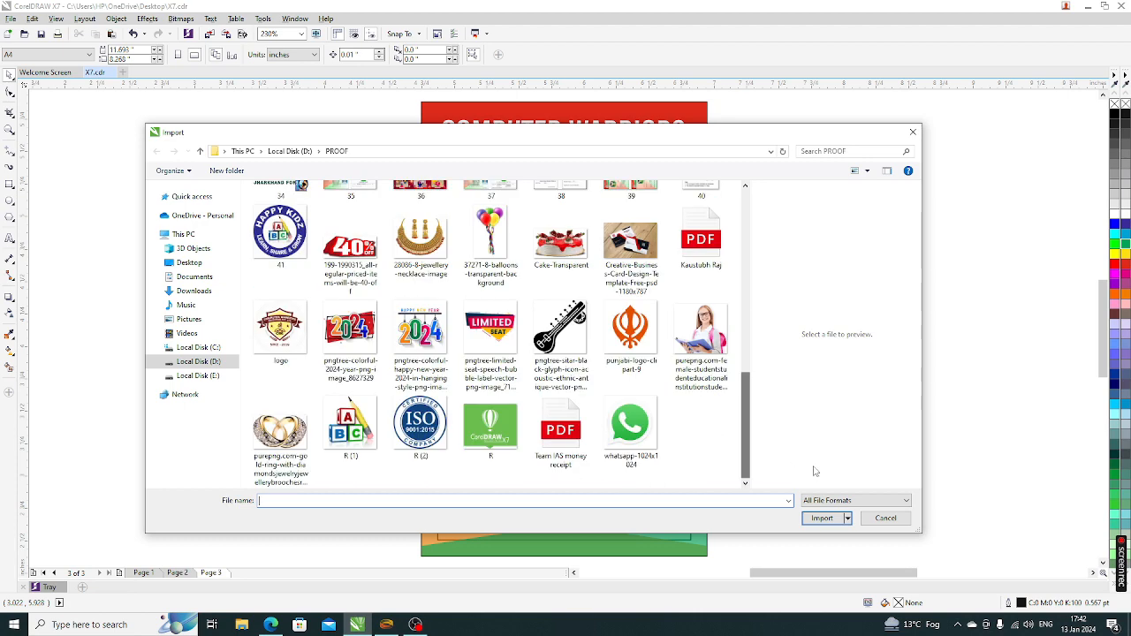
left_click(705, 334)
left_click(822, 534)
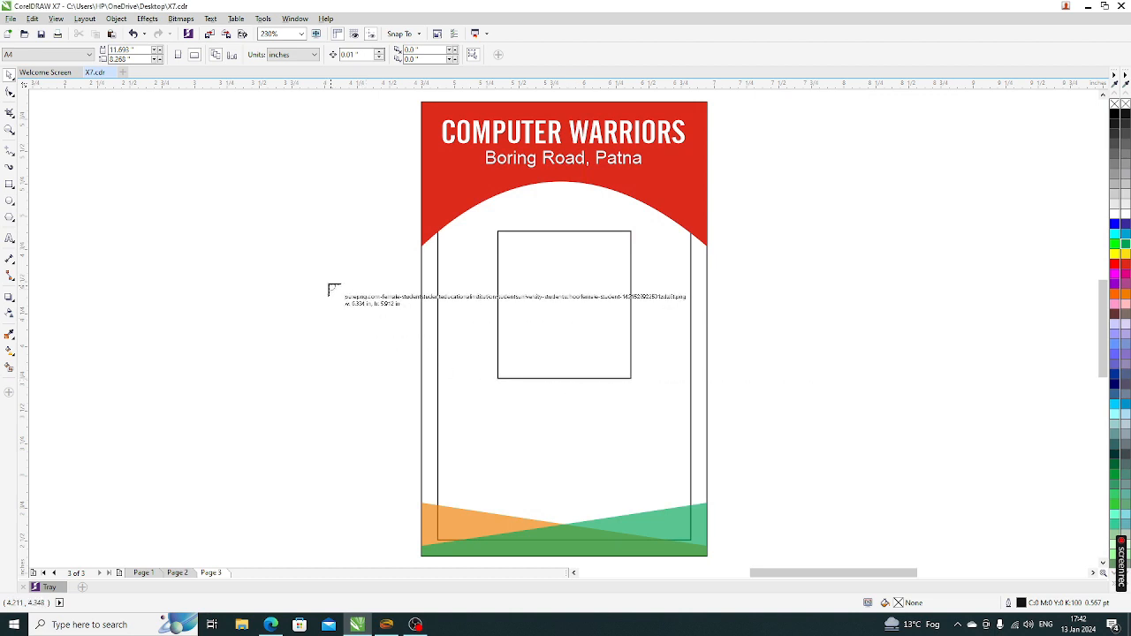
left_click_drag(316, 256, 521, 447)
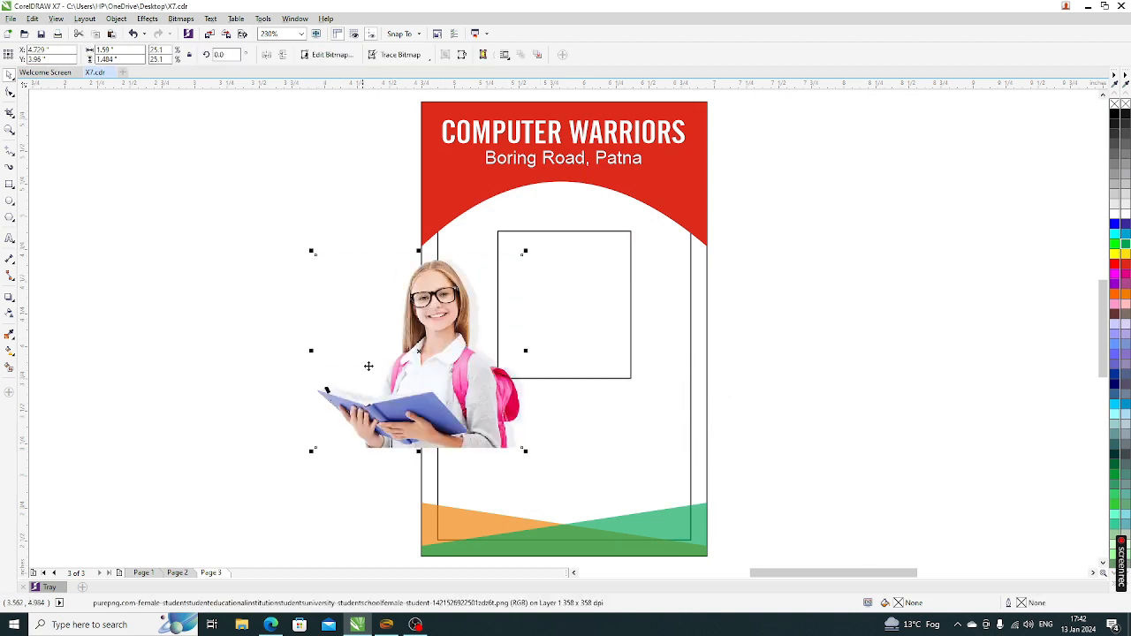
PowerClip the student photo inside the photo rectangle via Object > PowerClip > Place Inside Frame
left_click(117, 19)
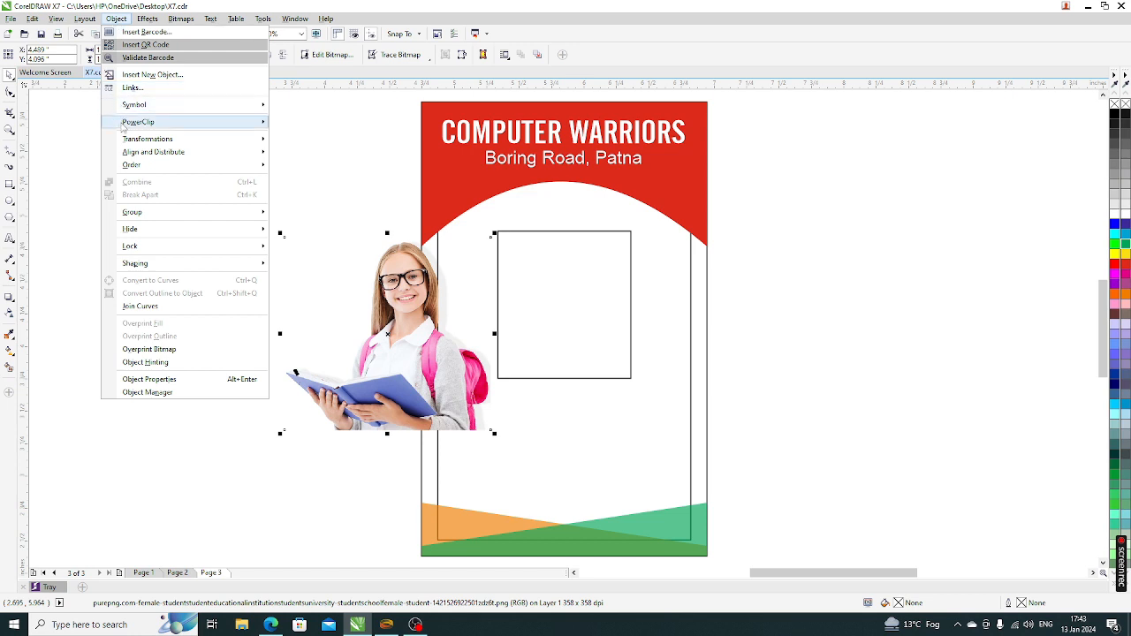
mouse_move(123, 125)
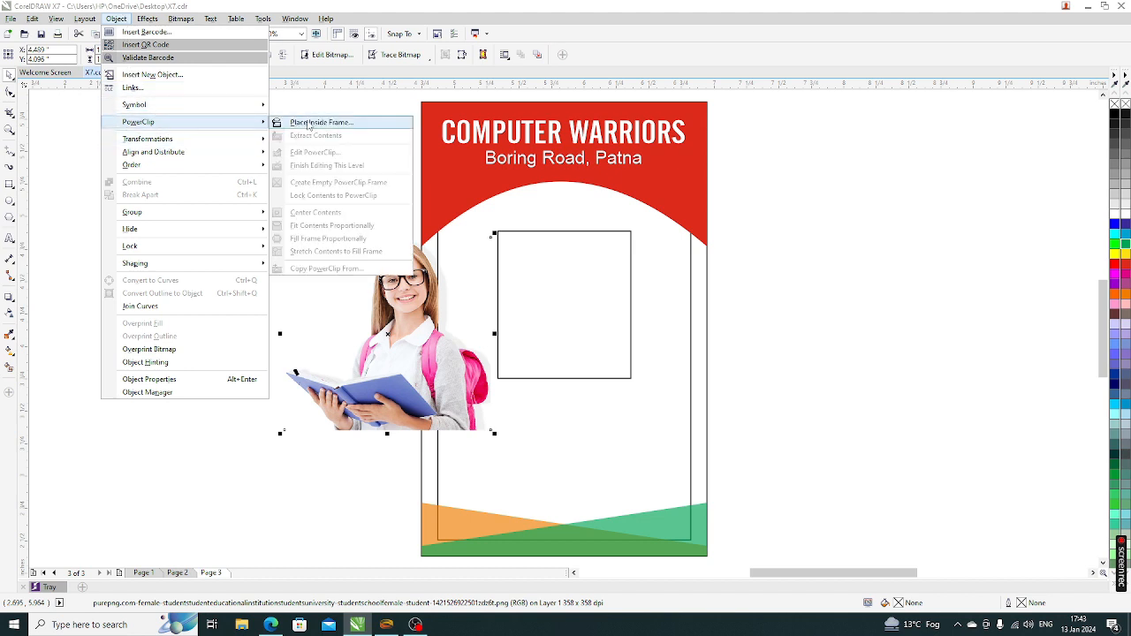
left_click(315, 125)
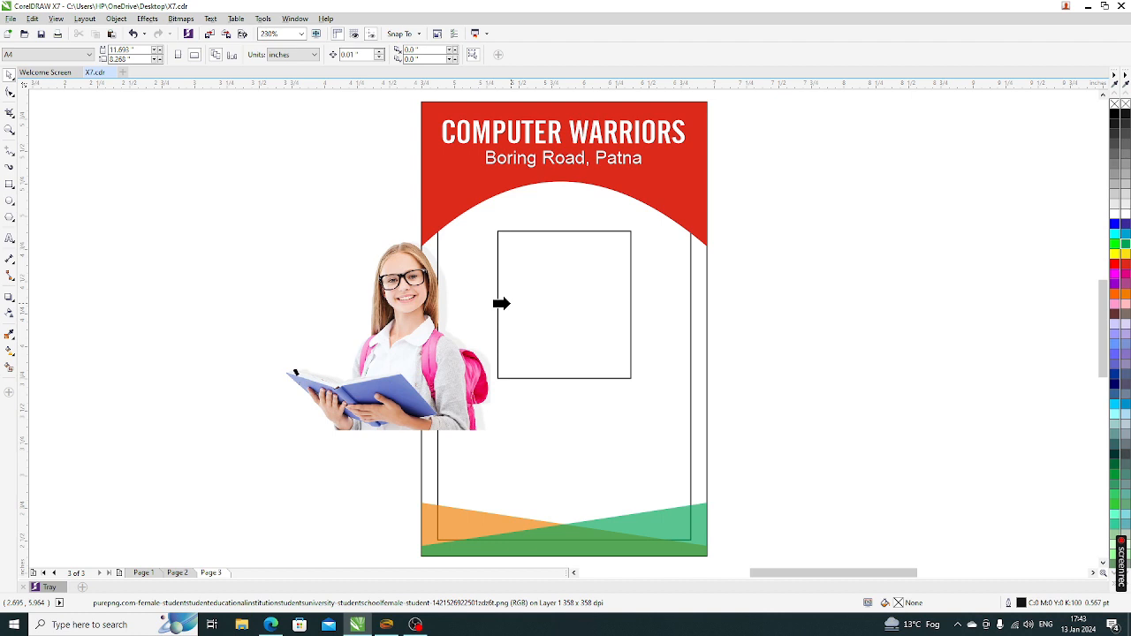
left_click(501, 303)
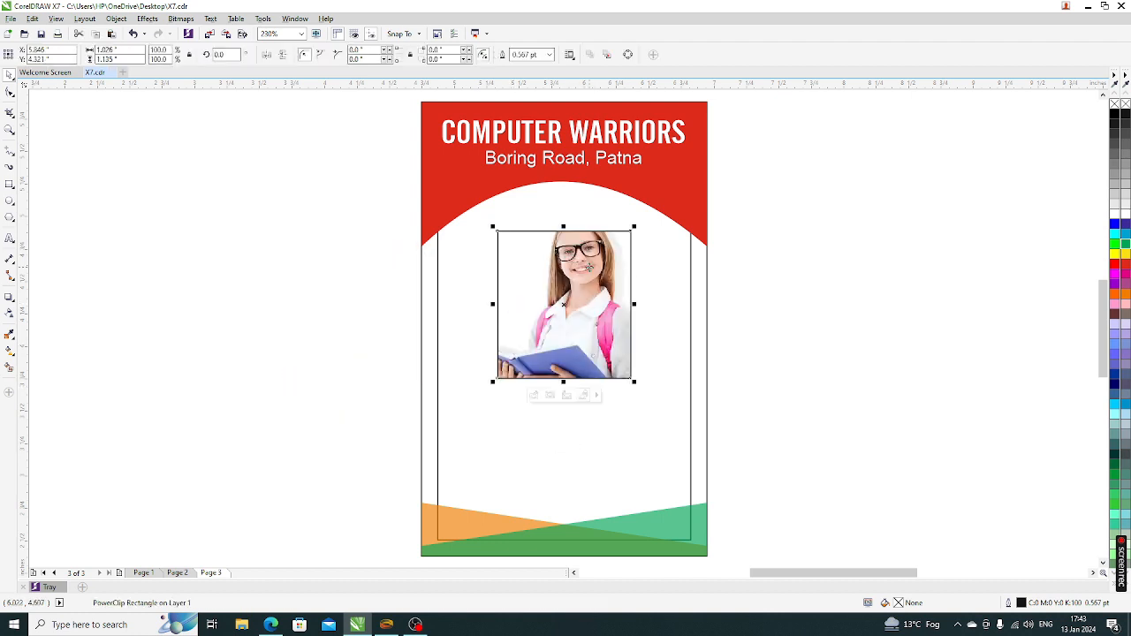
Enlarge the clipped photo to about 122.5% and reposition it so her face fills the frame
left_click(534, 395)
left_click_drag(579, 324, 562, 351)
left_click_drag(651, 429, 677, 463)
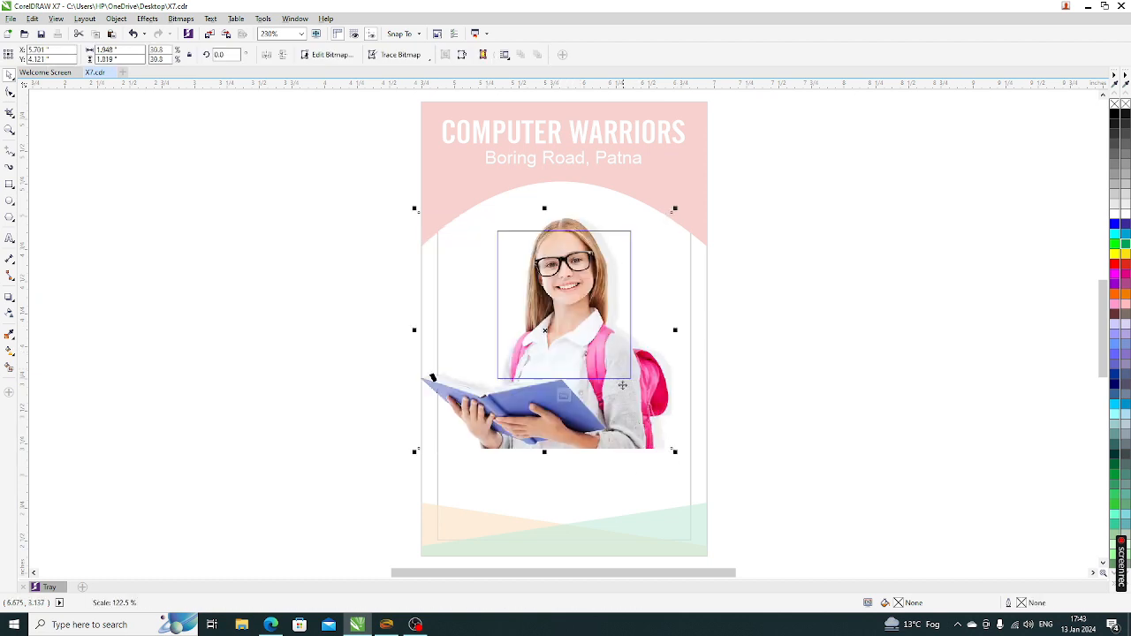
left_click_drag(617, 370, 610, 390)
left_click(564, 394)
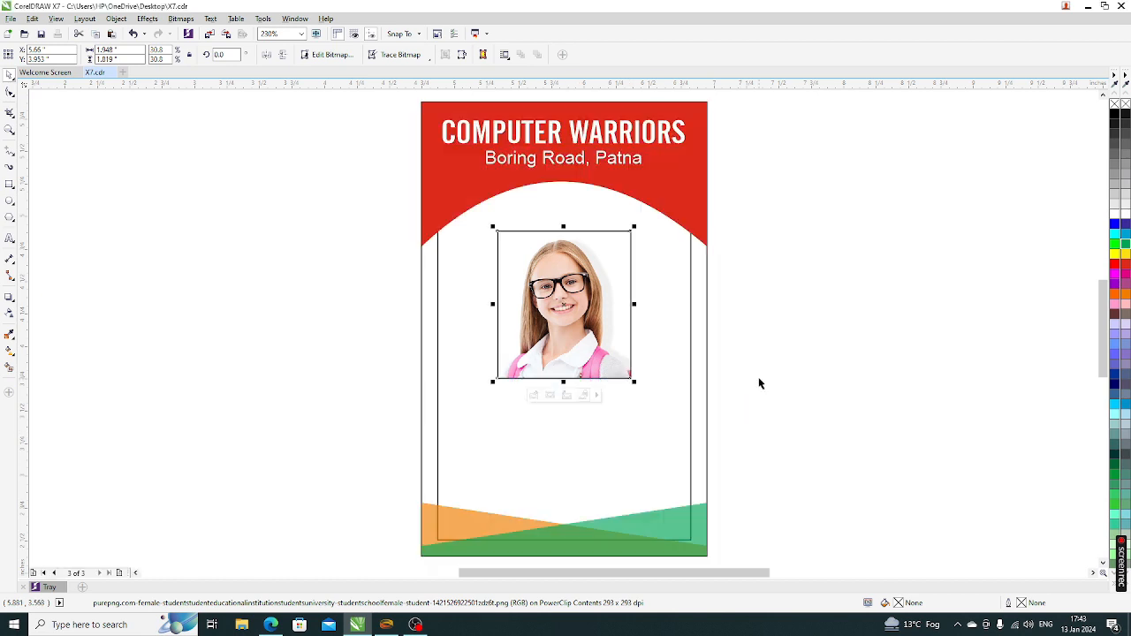
left_click(759, 383)
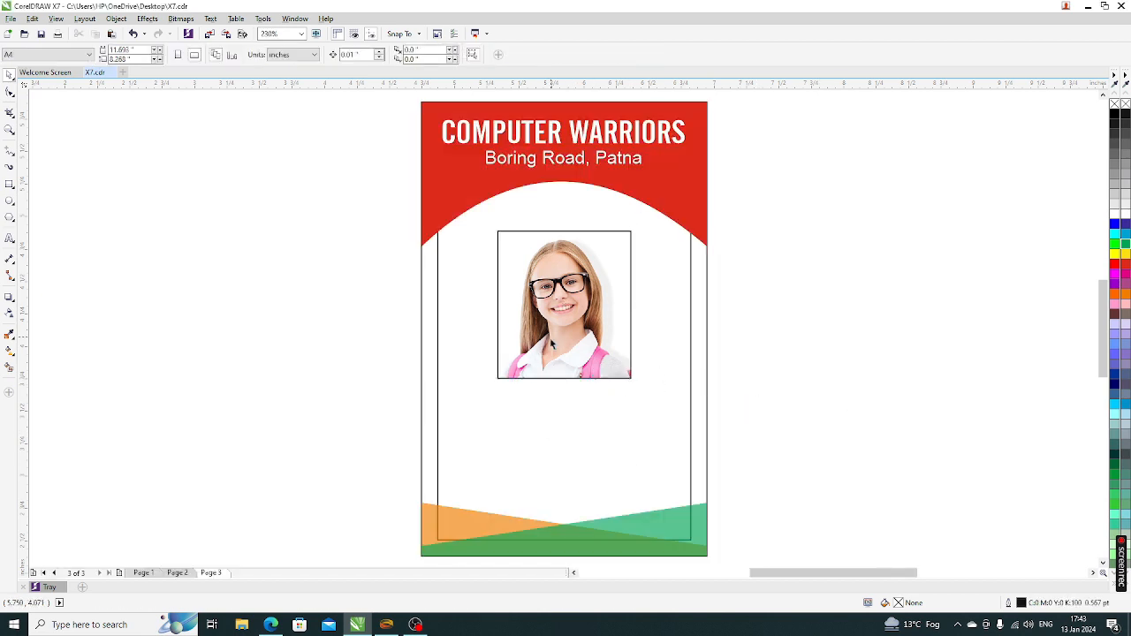
left_click(9, 239)
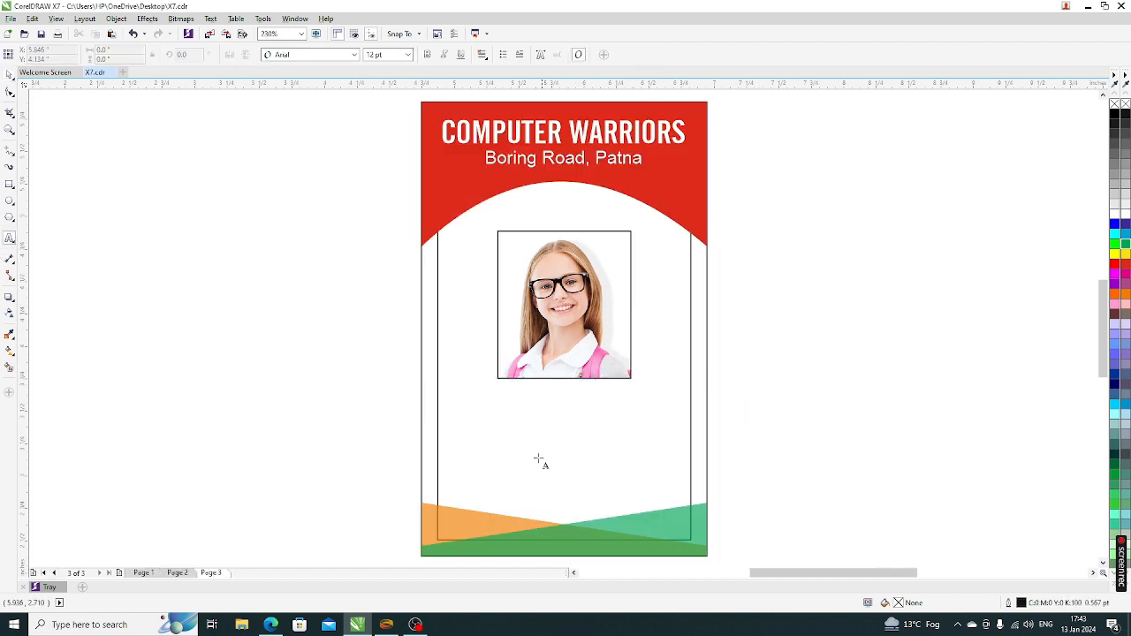
left_click(518, 404)
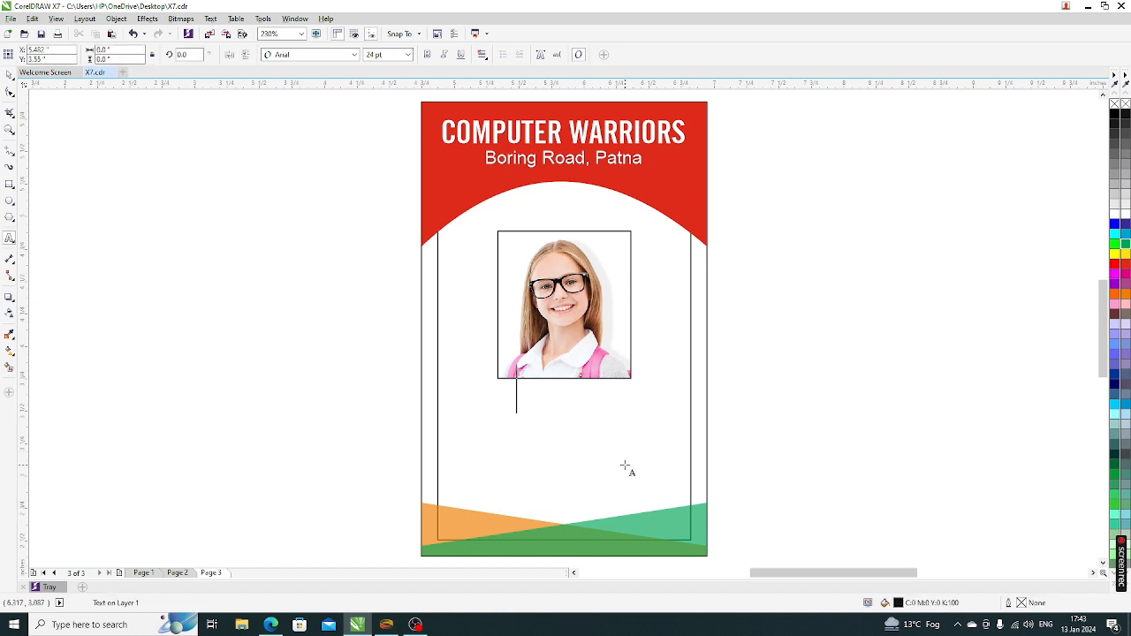
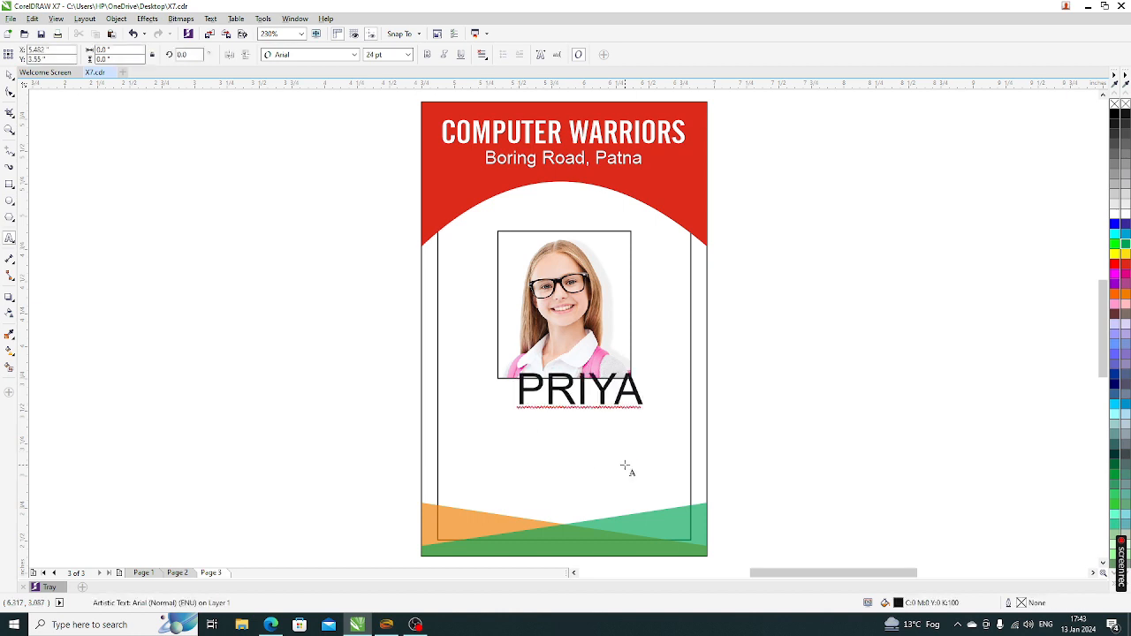
left_click(9, 74)
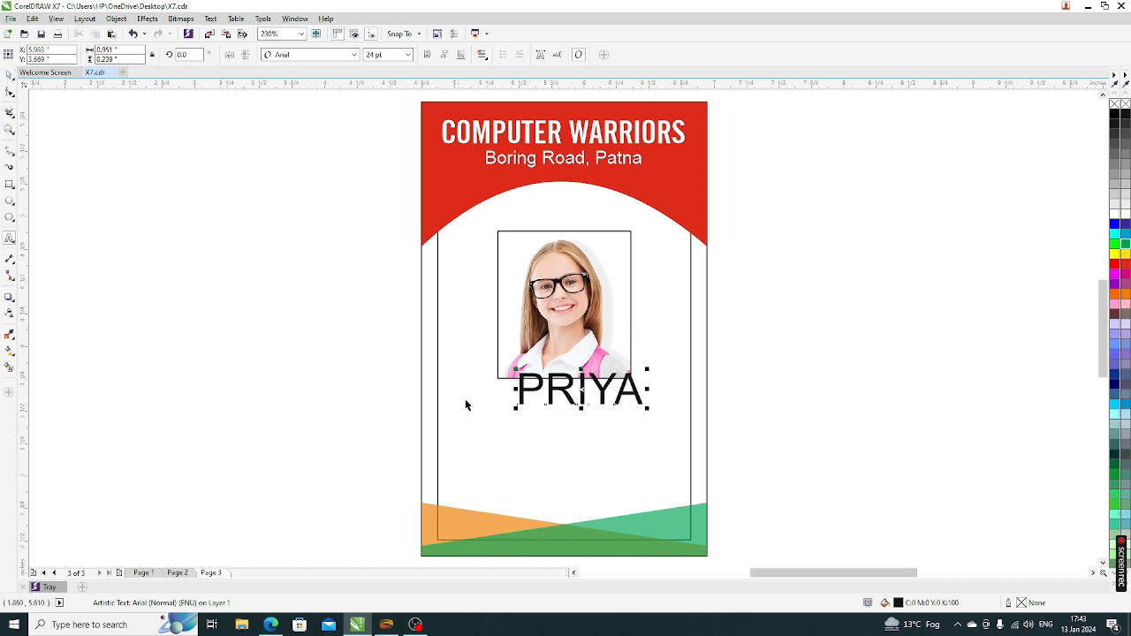
left_click_drag(648, 408, 530, 405)
double_click(546, 404)
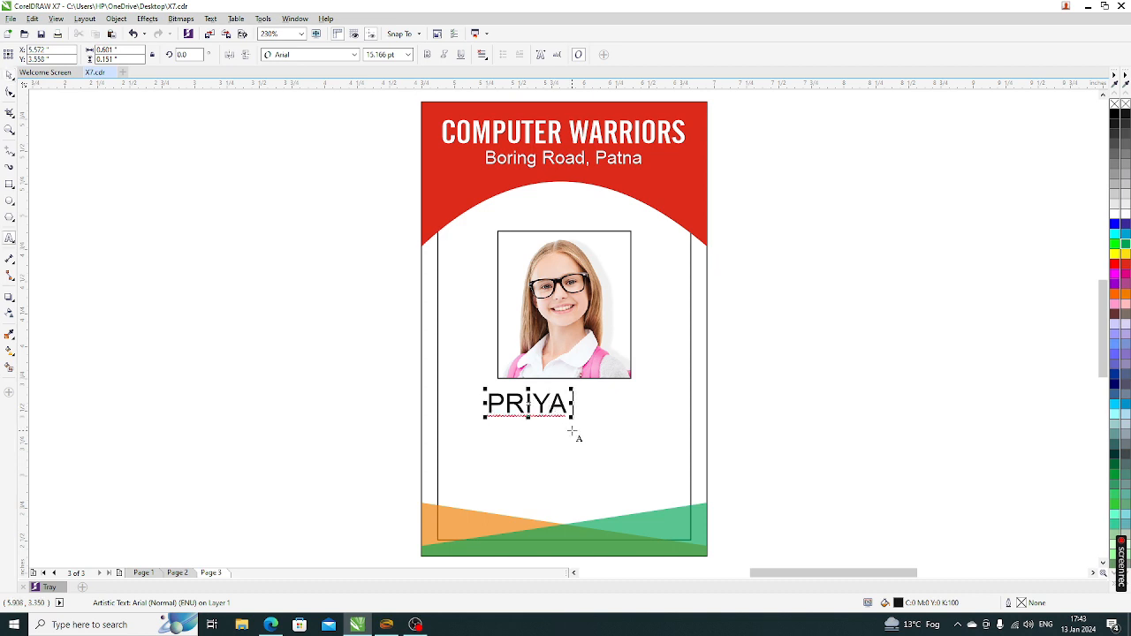
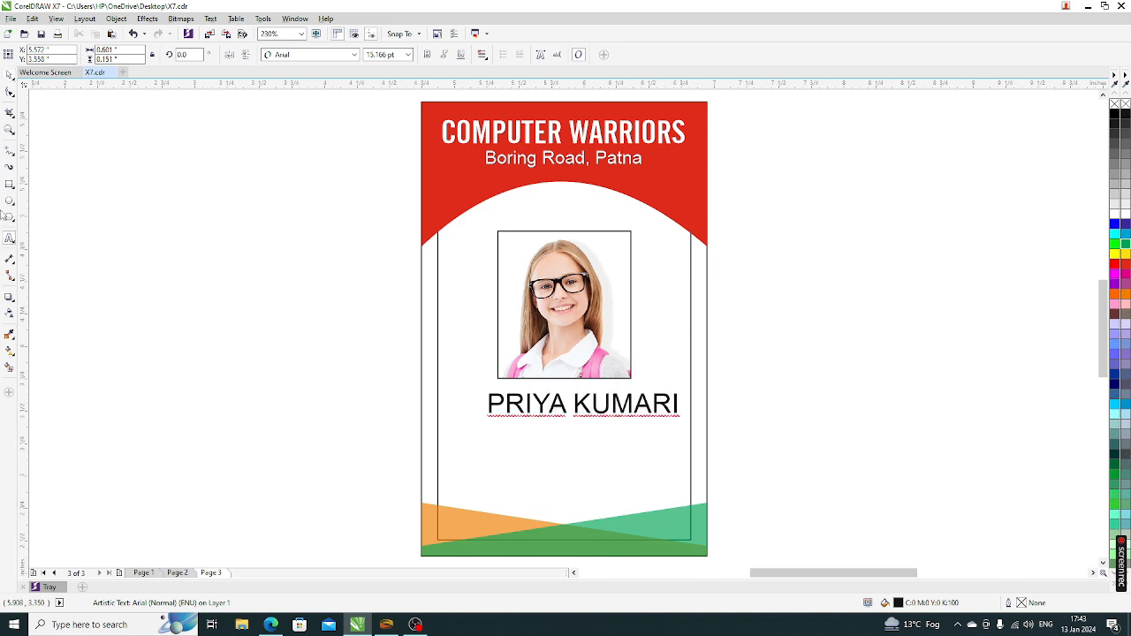
left_click(9, 74)
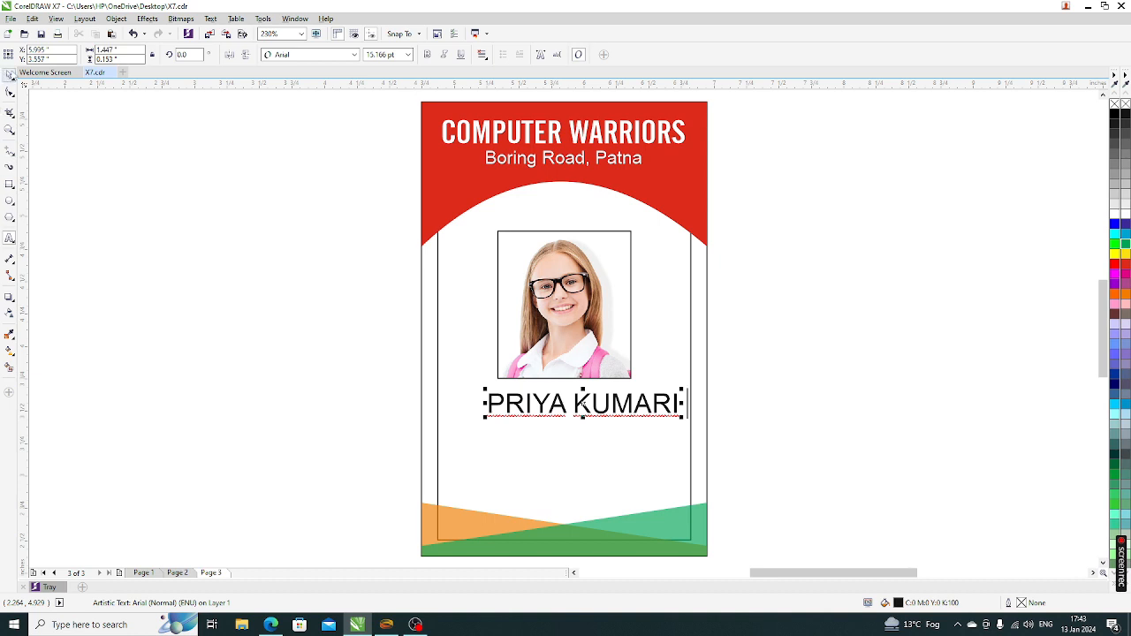
left_click(402, 54)
type("12")
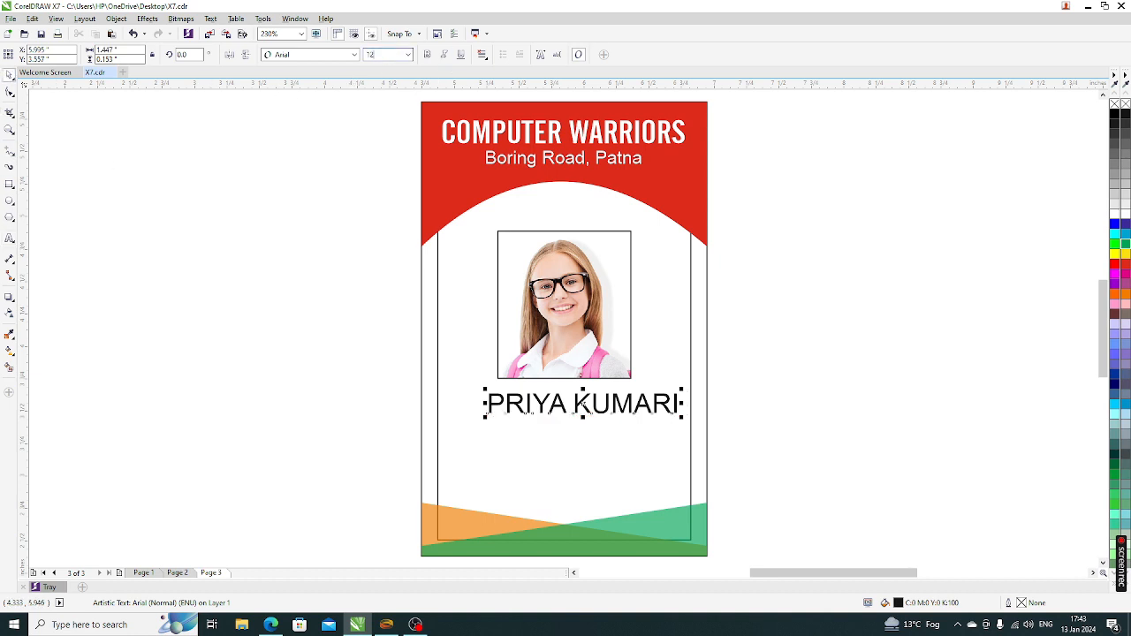
key("Return")
left_click(672, 385)
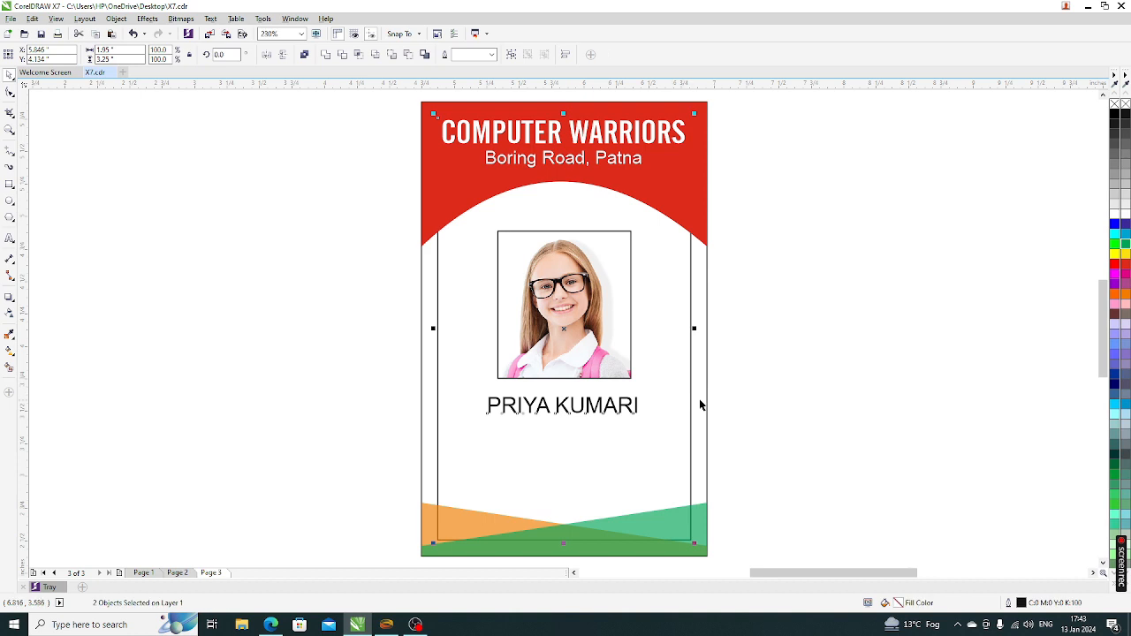
left_click_drag(781, 459, 416, 221)
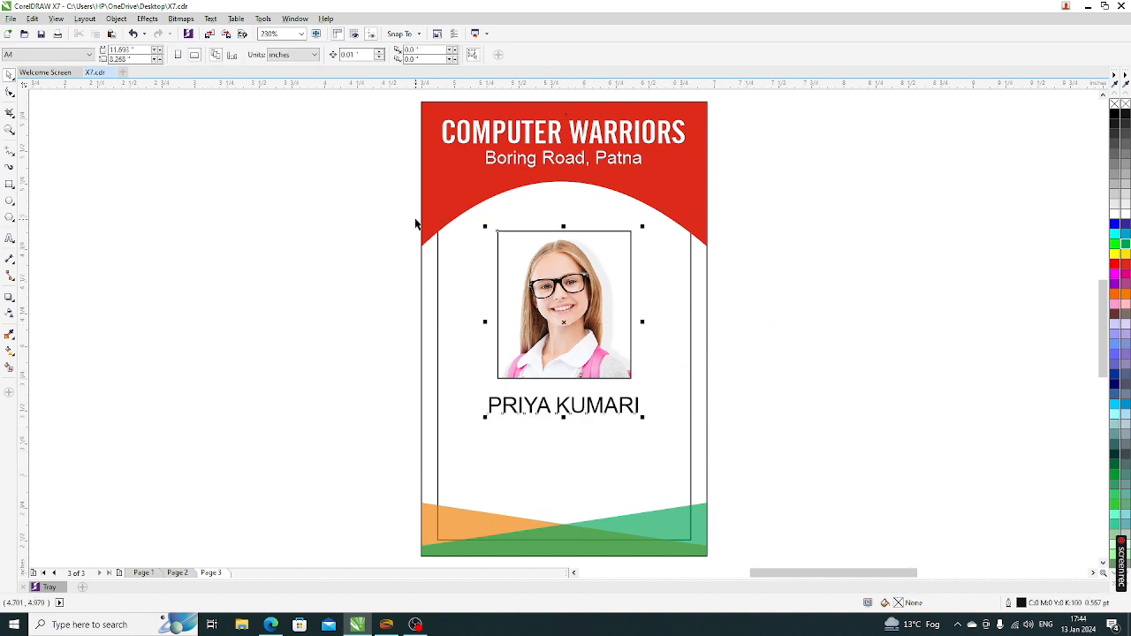
key("Up")
key("Up")
key("Up")
key("Up")
key("Up")
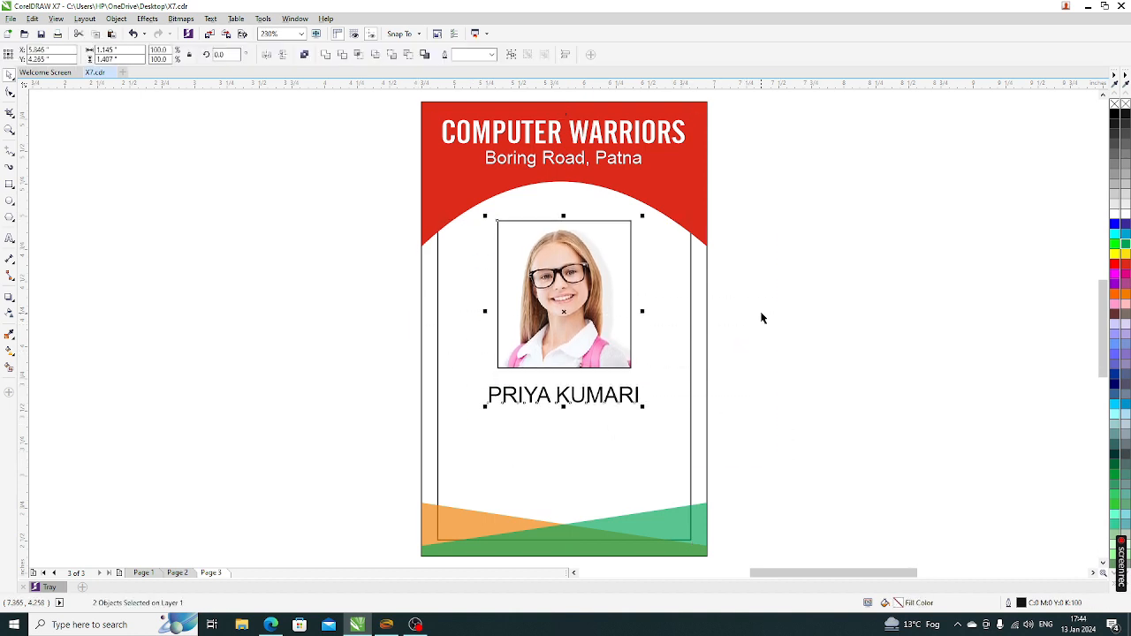
left_click(742, 328)
left_click(698, 223)
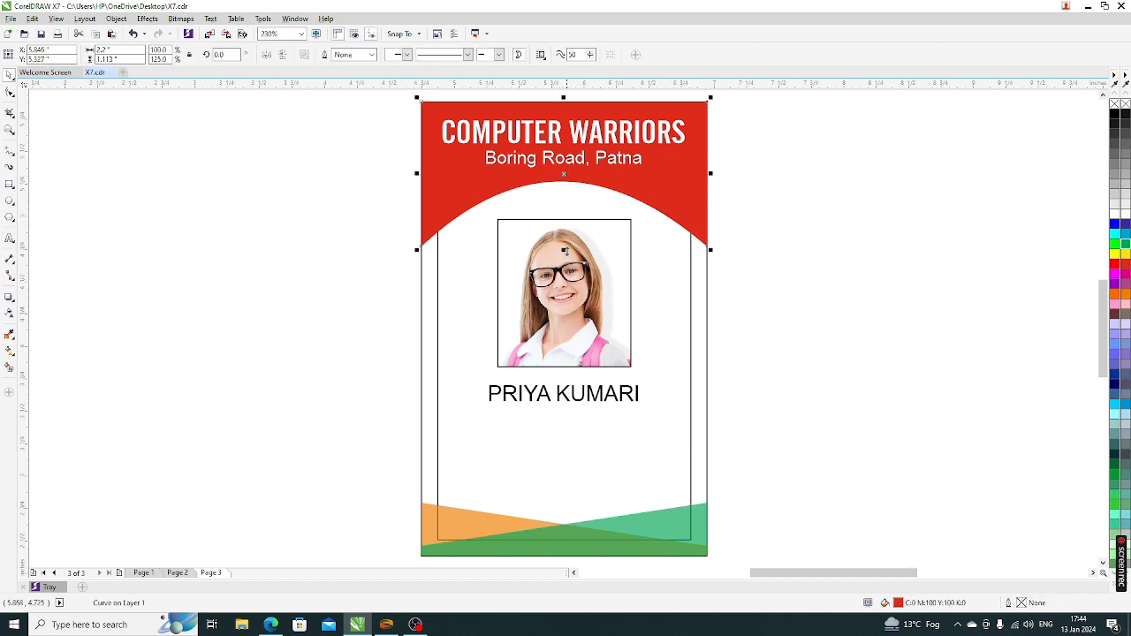
Make a slightly taller copy of the red header and colour it orange
left_click_drag(563, 250, 564, 258)
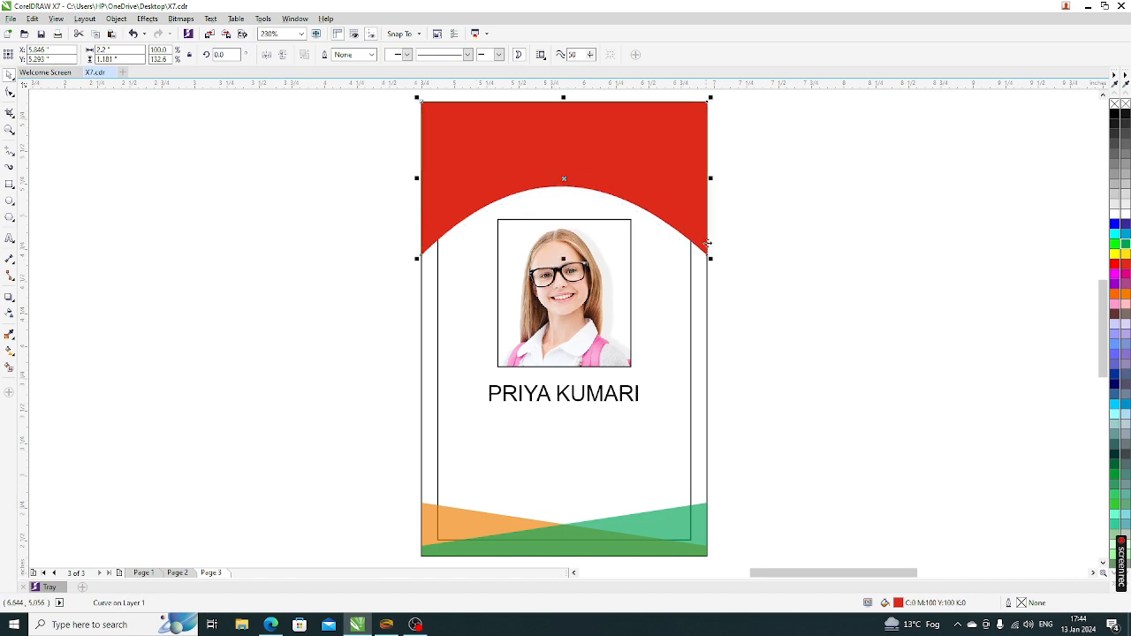
left_click(1125, 255)
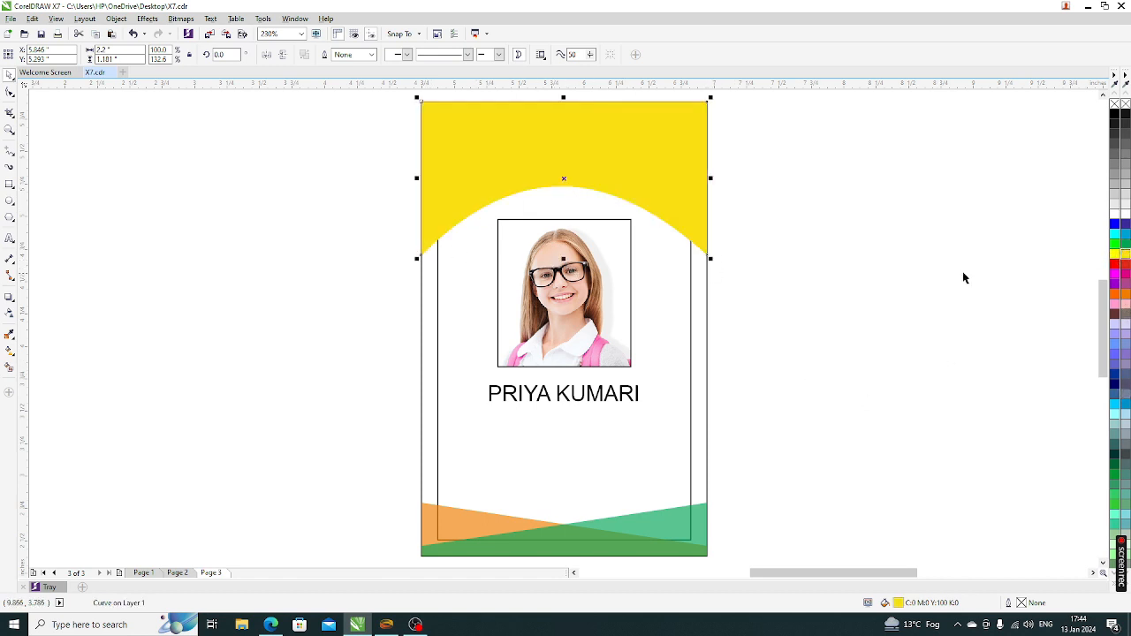
left_click(1125, 295)
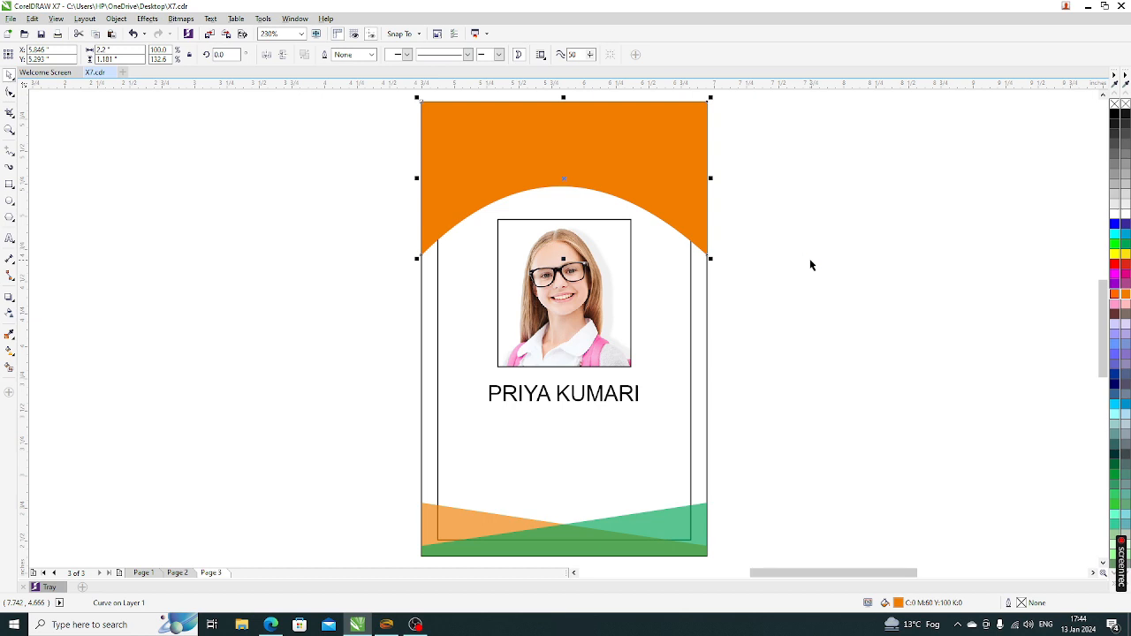
Place the orange copy behind the red header so an orange stripe peeks out below
key("ctrl+Page_Down")
key("ctrl+Page_Down")
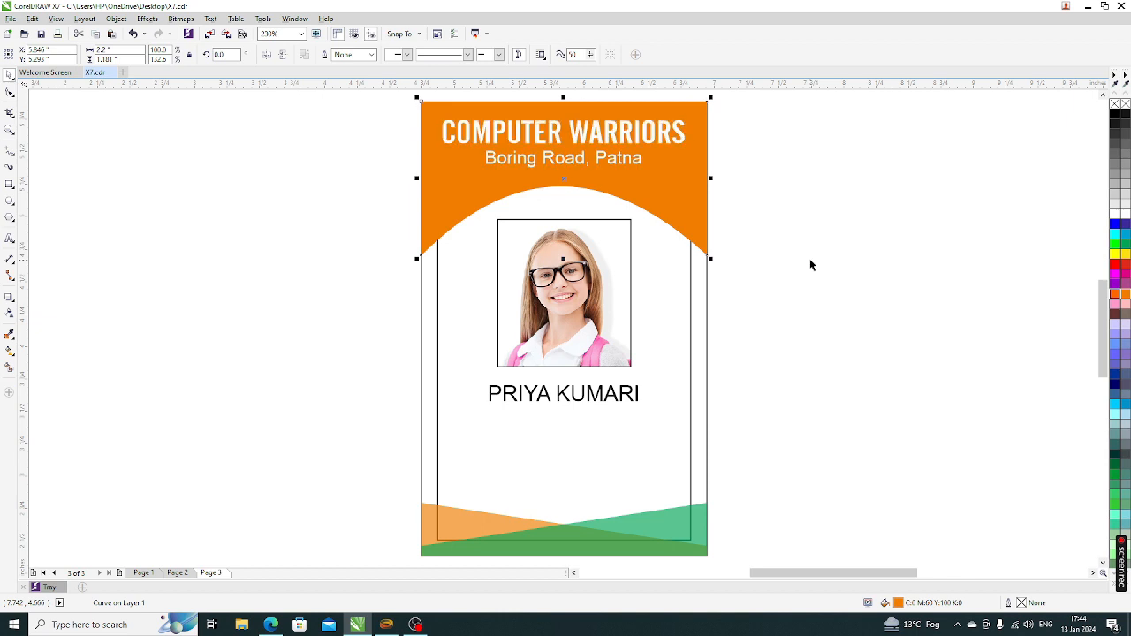
key("ctrl+Page_Down")
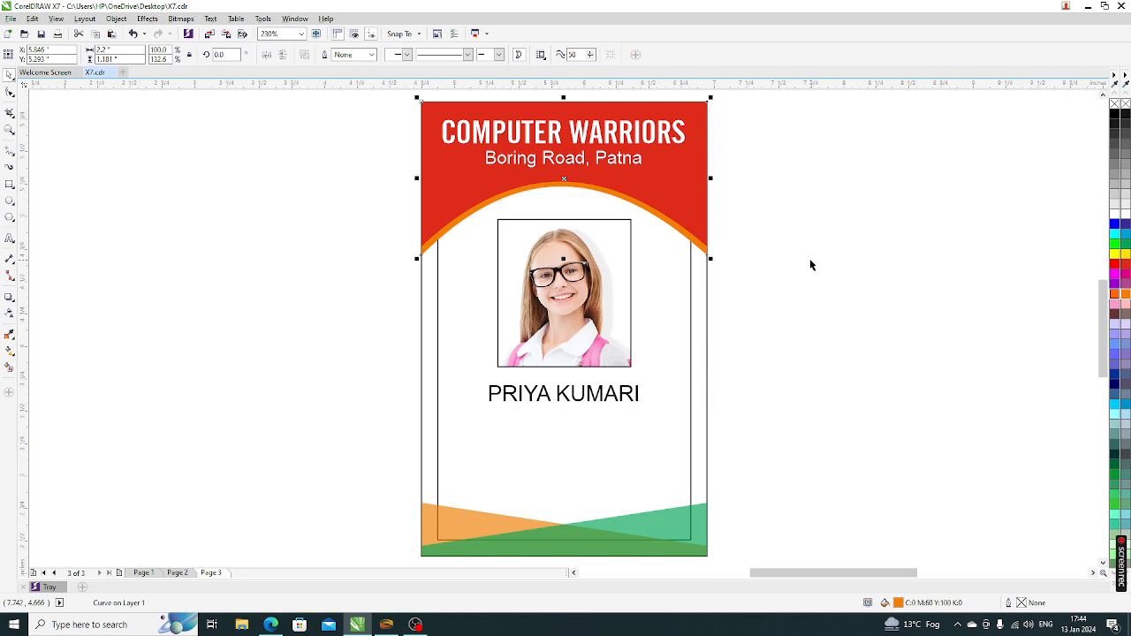
key("ctrl+Page_Up")
key("ctrl+Page_Up")
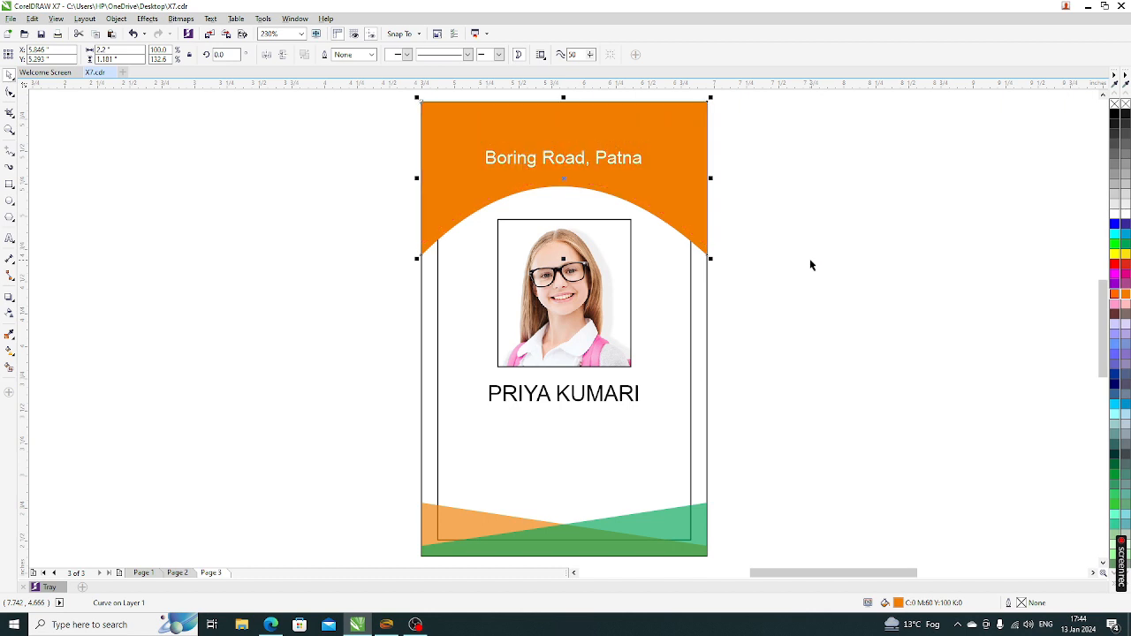
key("ctrl+Page_Up")
key("ctrl+Page_Down")
key("ctrl+Page_Down")
key("ctrl+Page_Down")
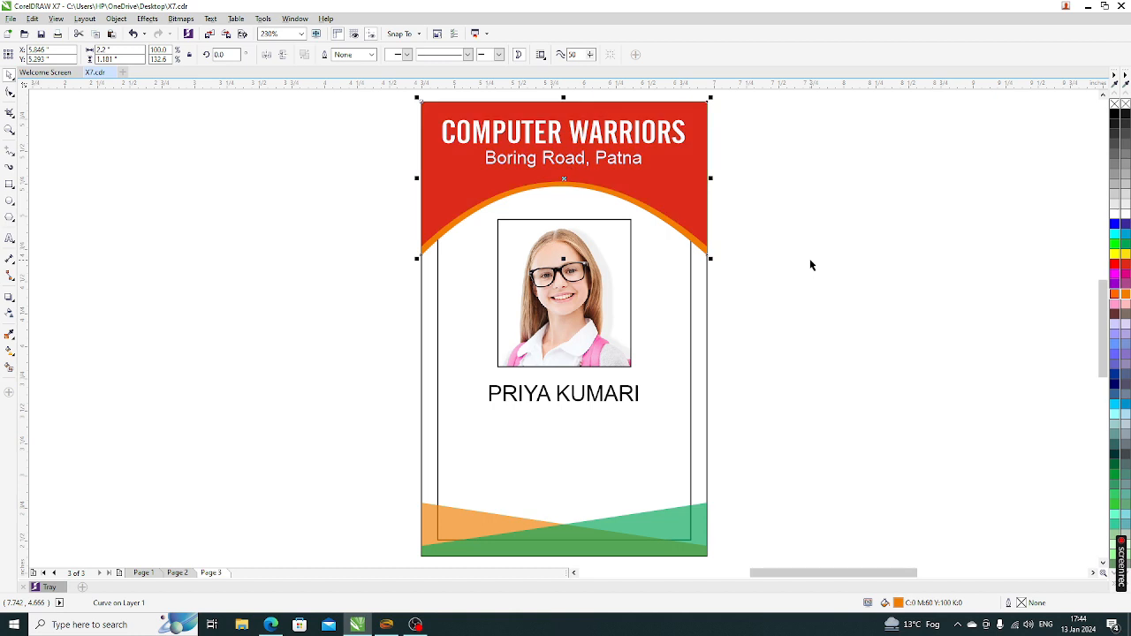
key("ctrl+Page_Up")
key("ctrl+Page_Up")
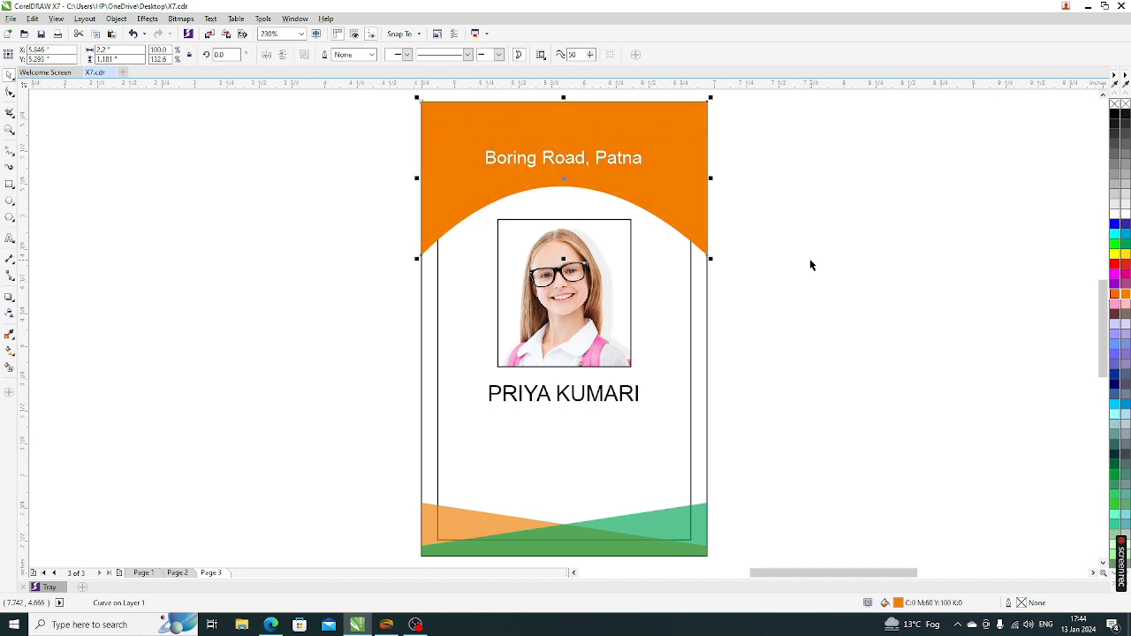
key("ctrl+Page_Down")
key("ctrl+Page_Down")
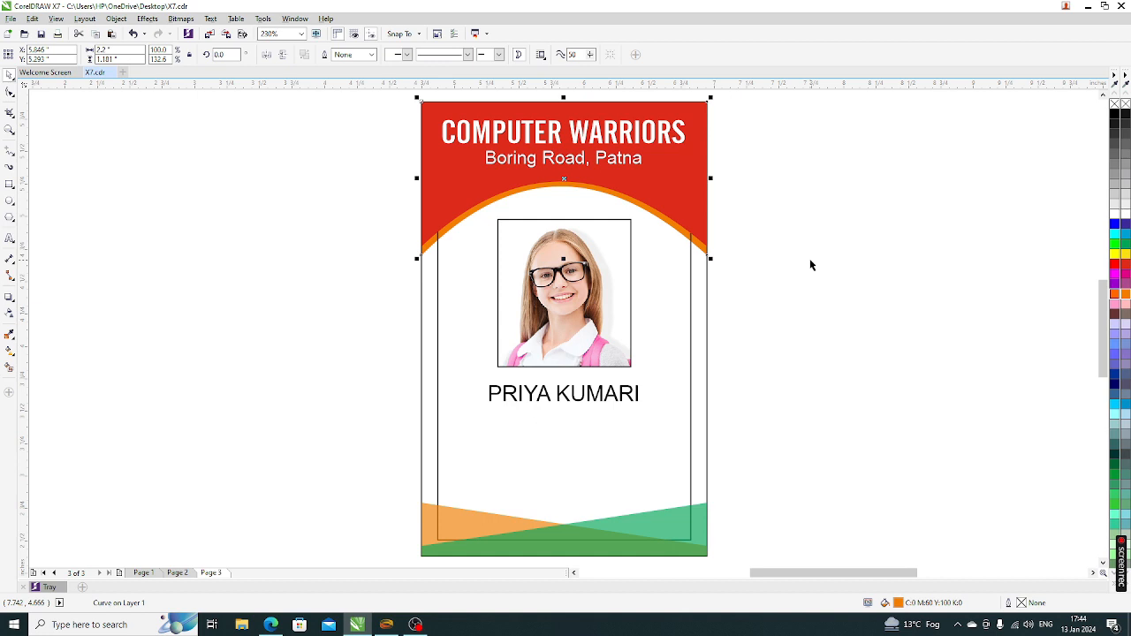
key("shift+Page_Up")
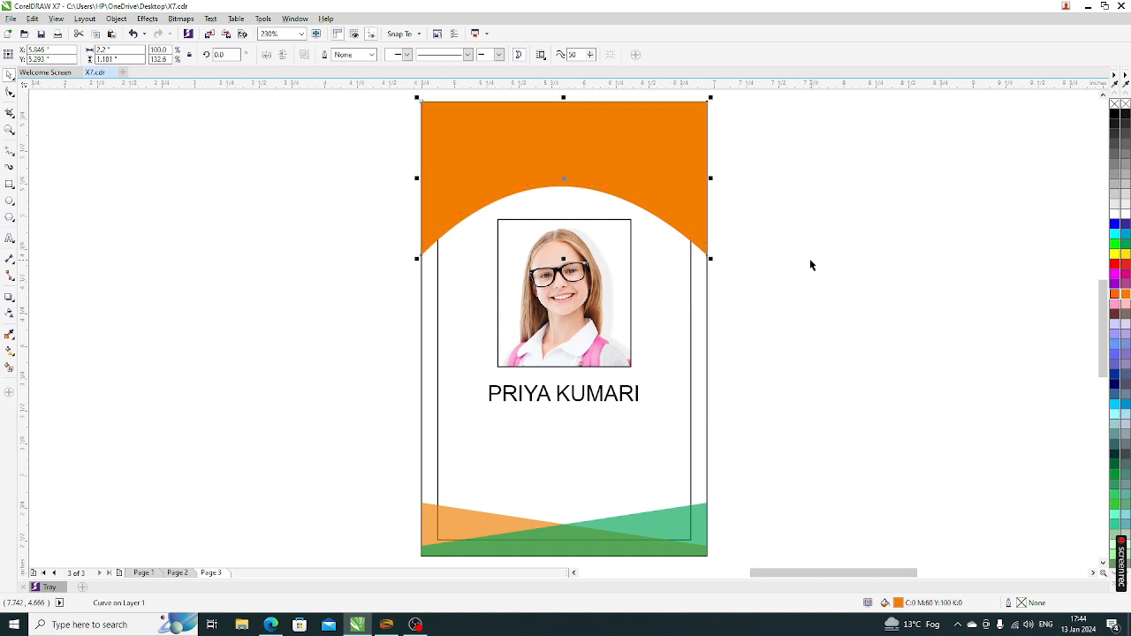
key("shift+Page_Down")
left_click(810, 265)
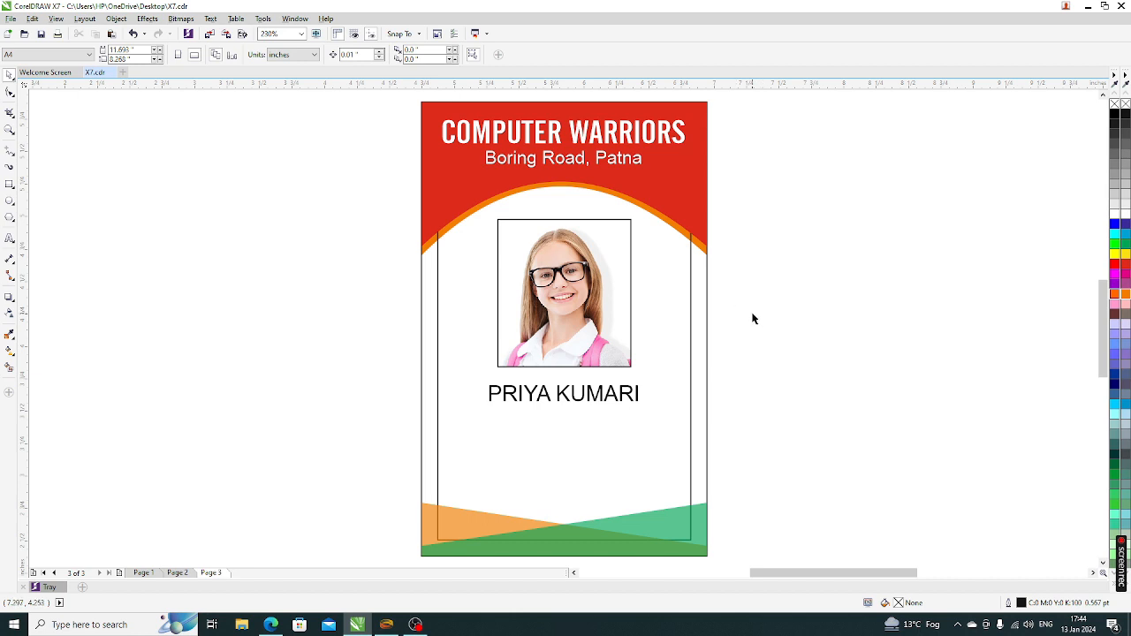
left_click(557, 399)
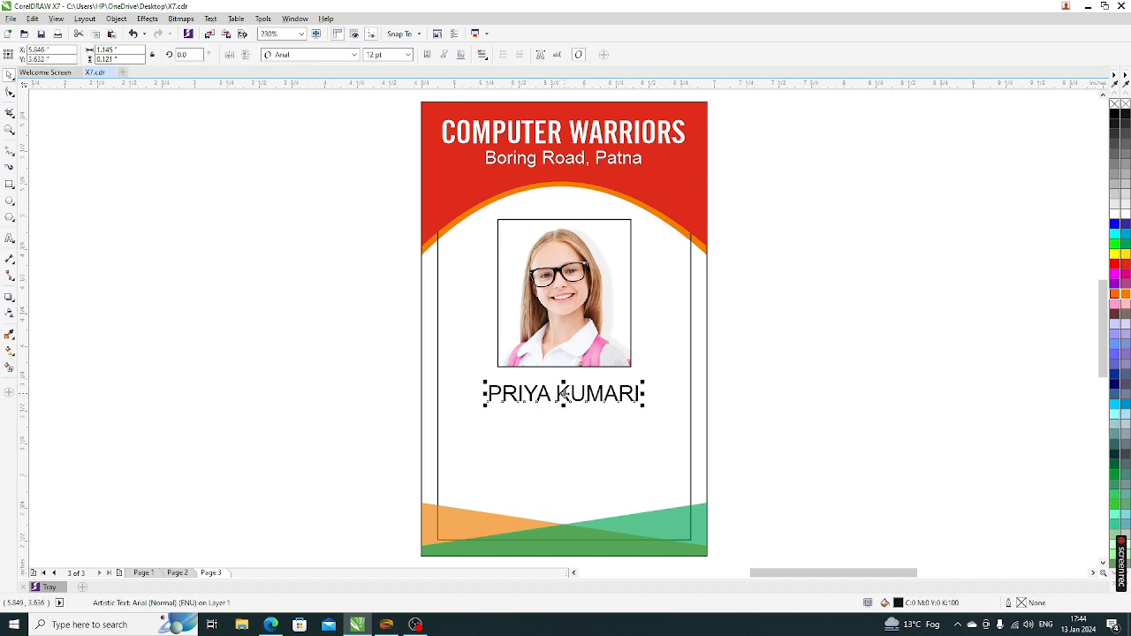
left_click_drag(564, 402, 573, 424)
right_click(573, 424)
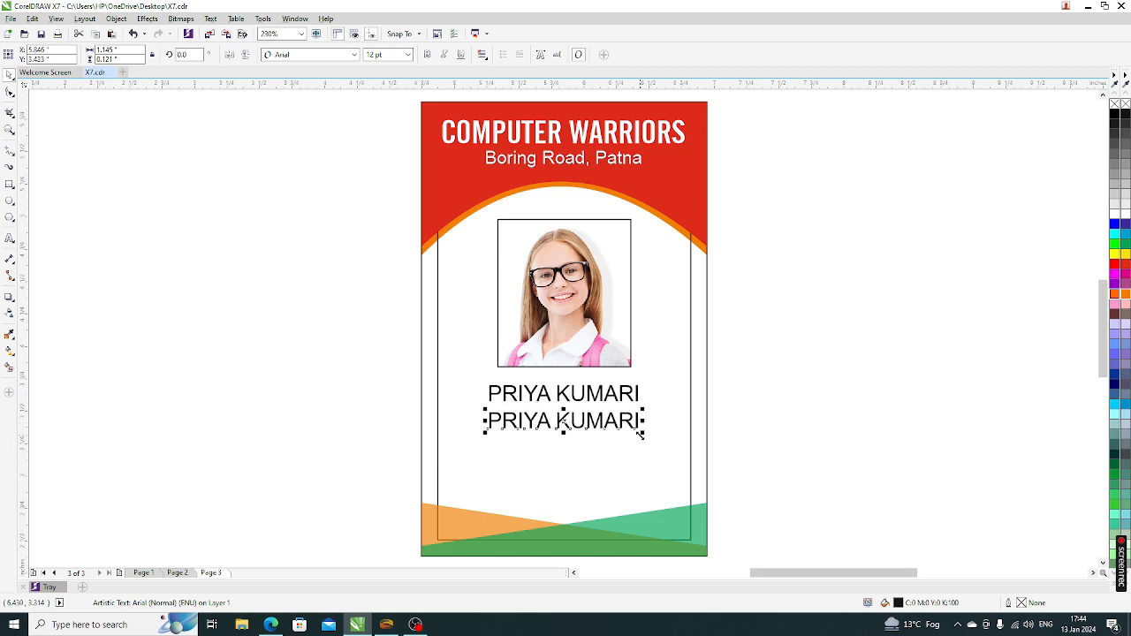
left_click_drag(642, 433, 616, 448)
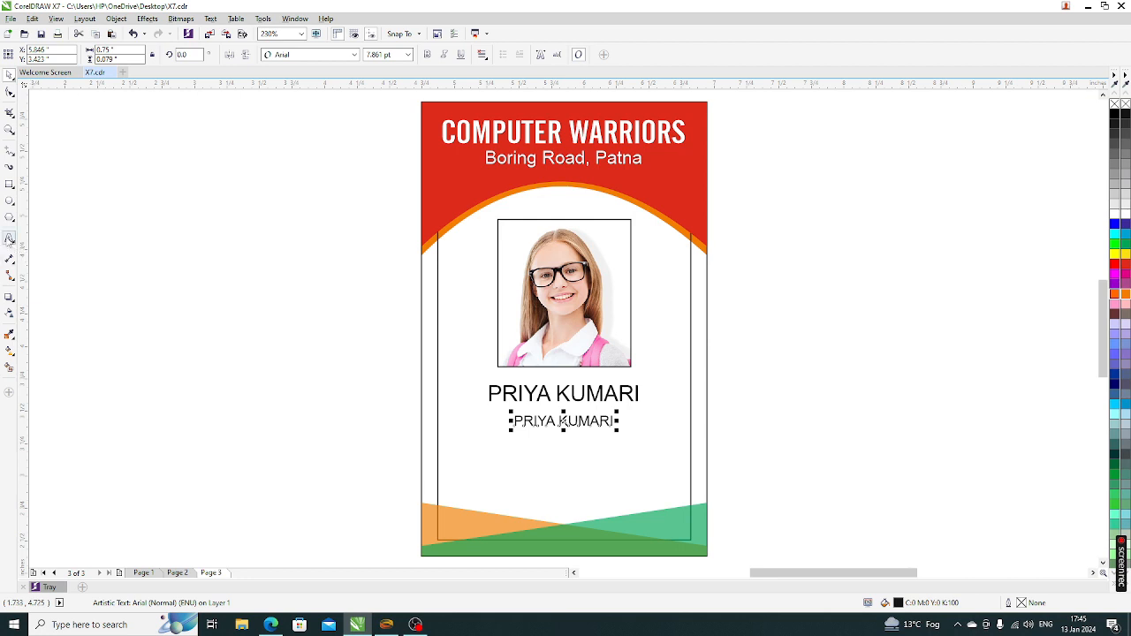
Replace the copied text with TEACHER and move it up under the name
left_click(8, 239)
key("ctrl+a")
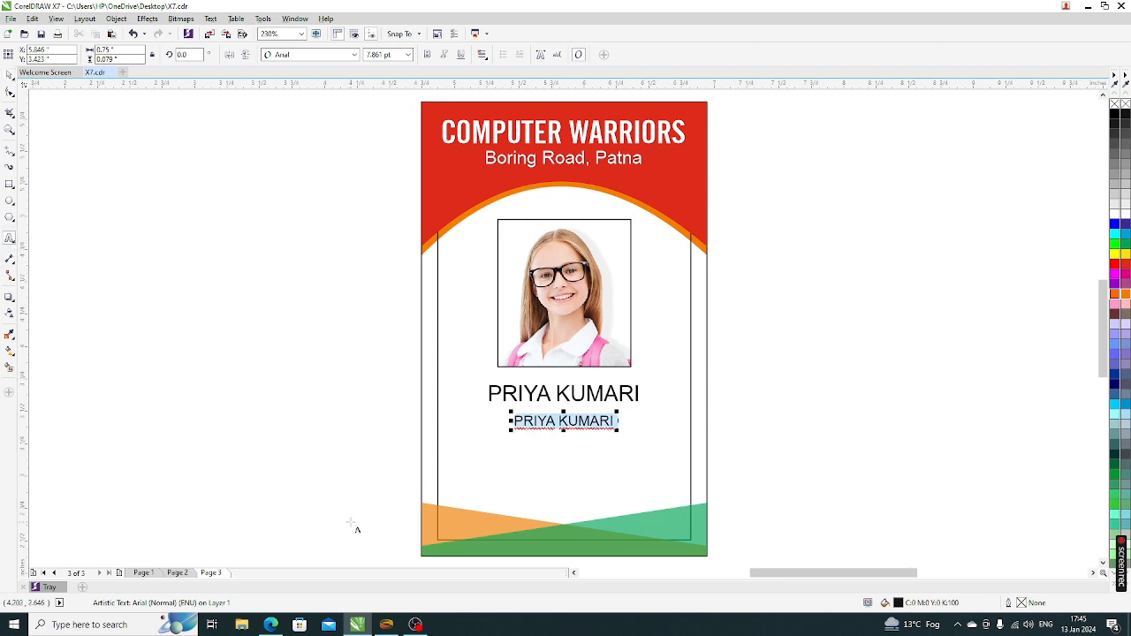
key("BackSpace")
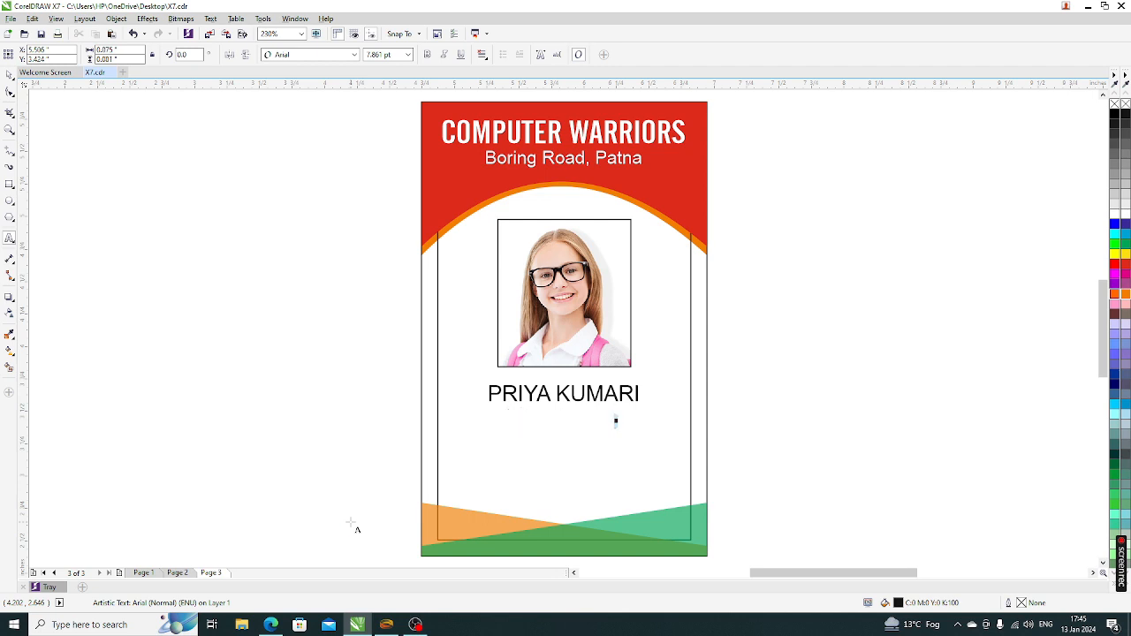
type("TEACHER")
left_click(9, 74)
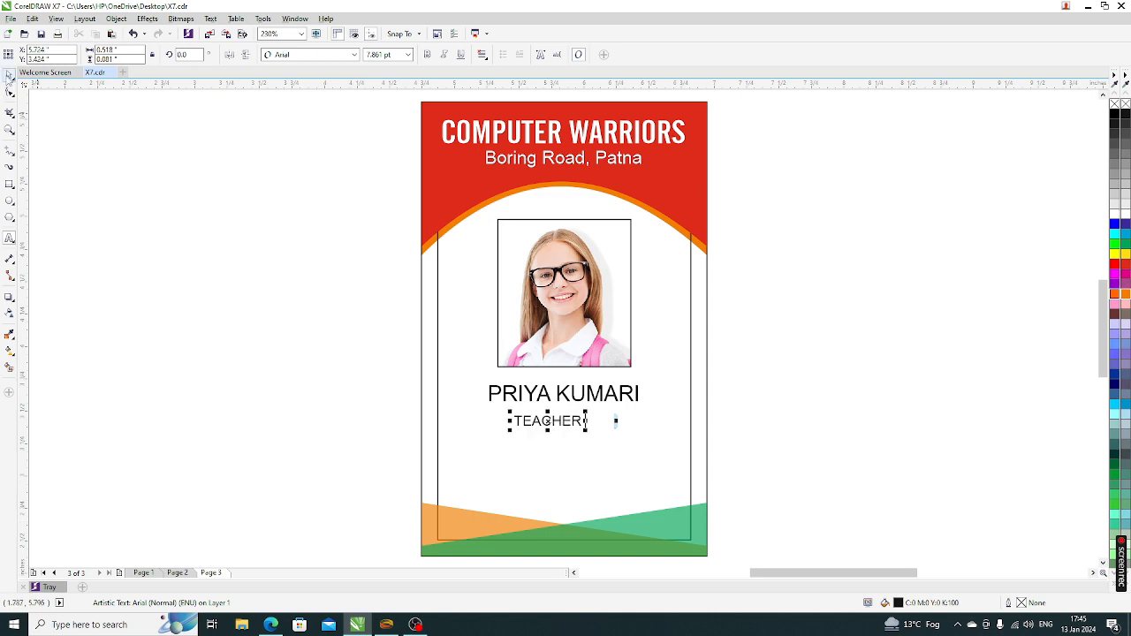
left_click_drag(548, 422, 561, 415)
left_click(771, 474)
left_click_drag(772, 467, 407, 369)
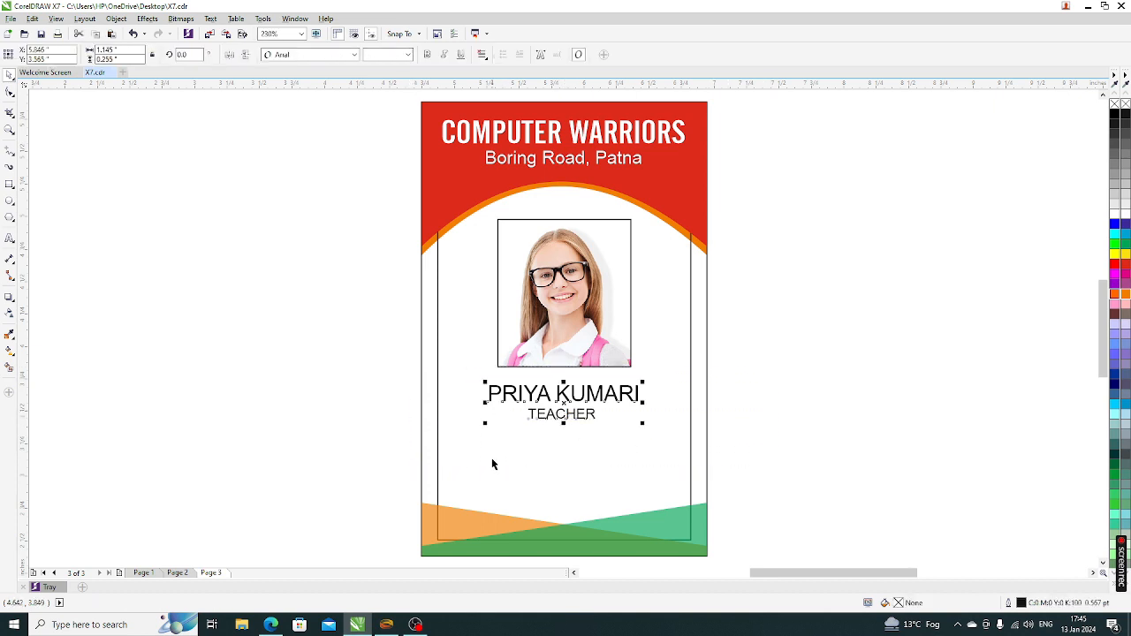
left_click(491, 455, "shift")
key("c")
left_click(750, 467)
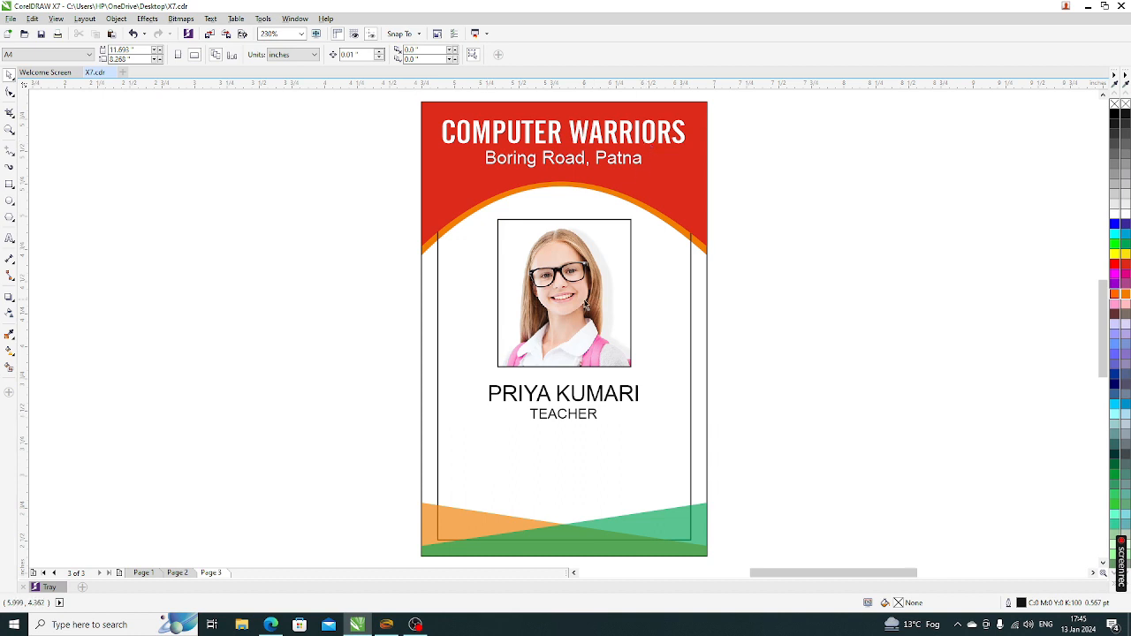
left_click_drag(551, 414, 462, 437)
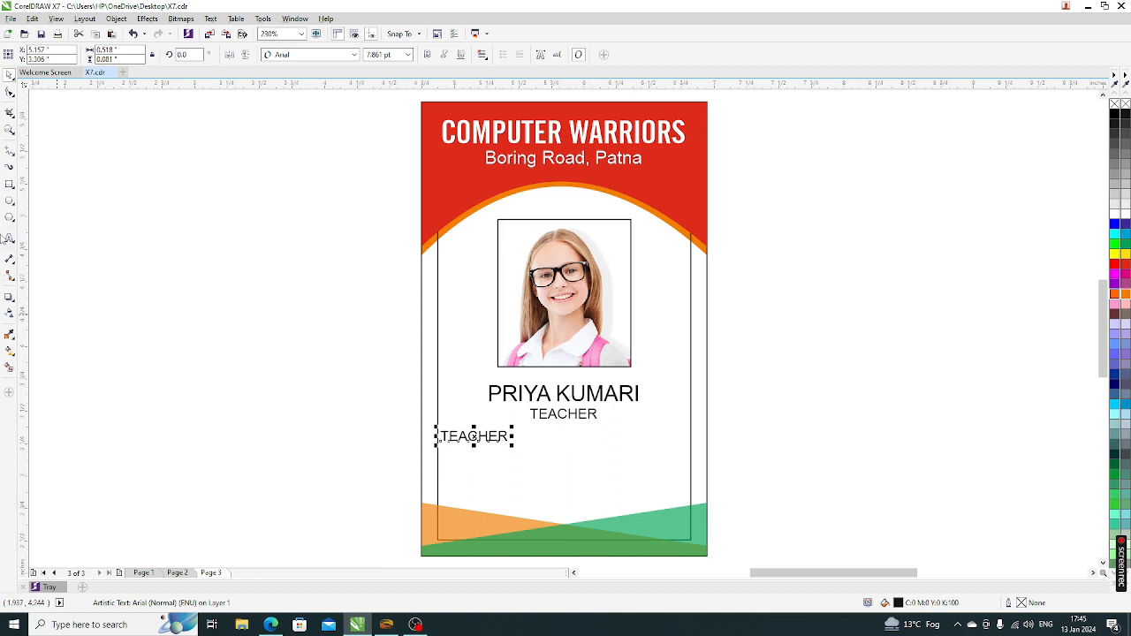
Replace the TEACHER copy with lines 'Father's Name :', 'Address :', 'Contact No.' and 'Date of Birth :'
left_click(9, 239)
key("ctrl+a")
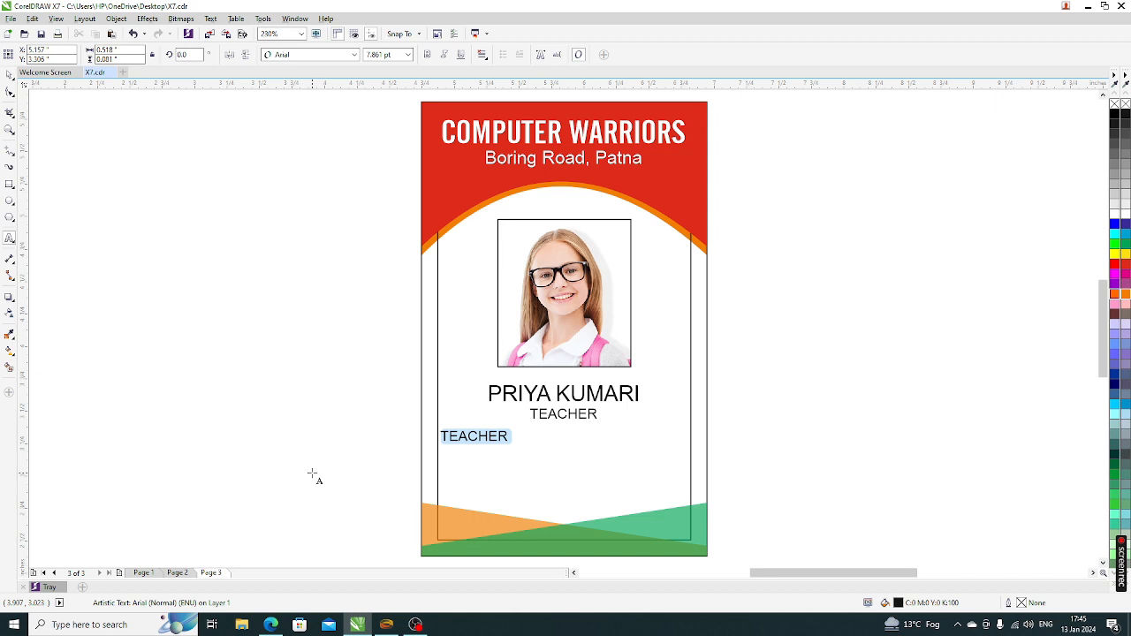
type("F")
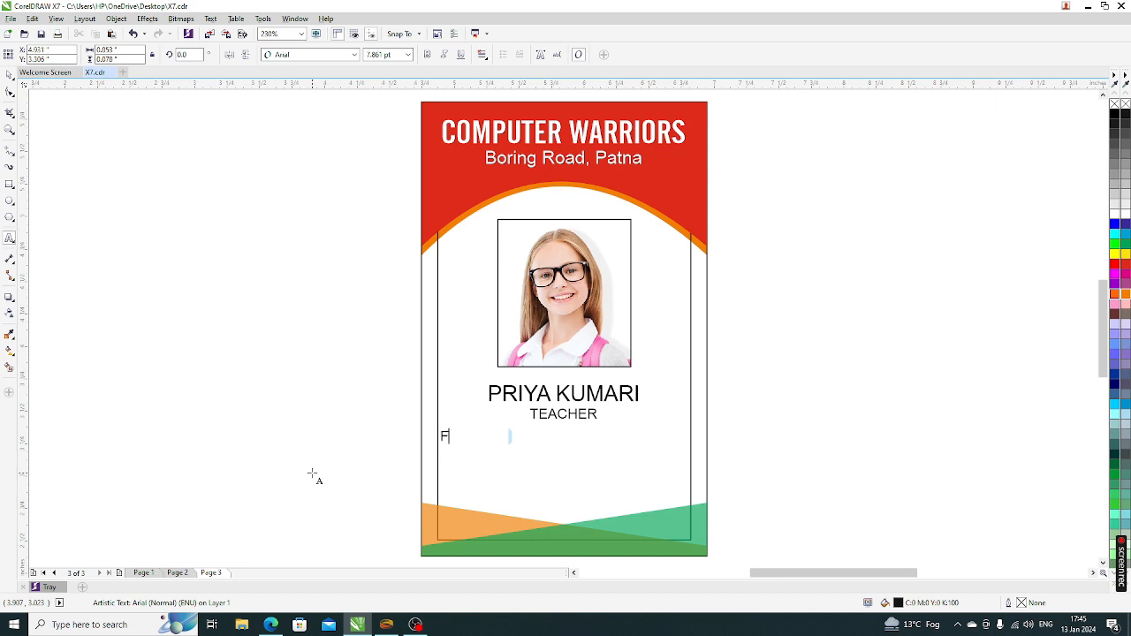
type("ather's Name :")
key("Return")
type("Ad")
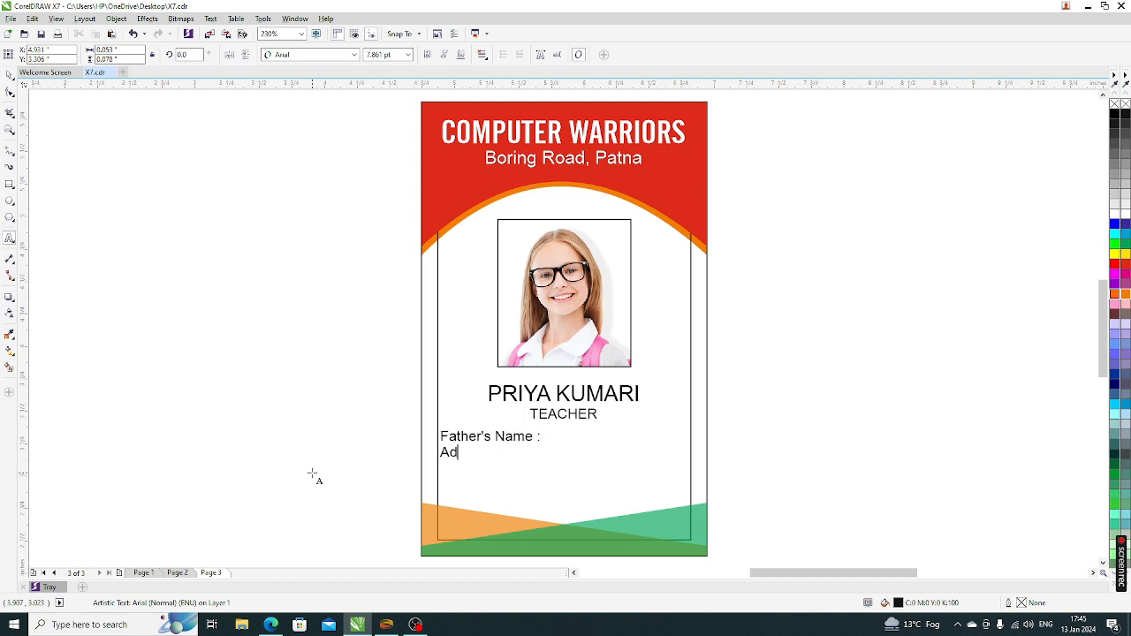
type("dress :")
key("Return")
type("Contack")
key("BackSpace")
type("t N")
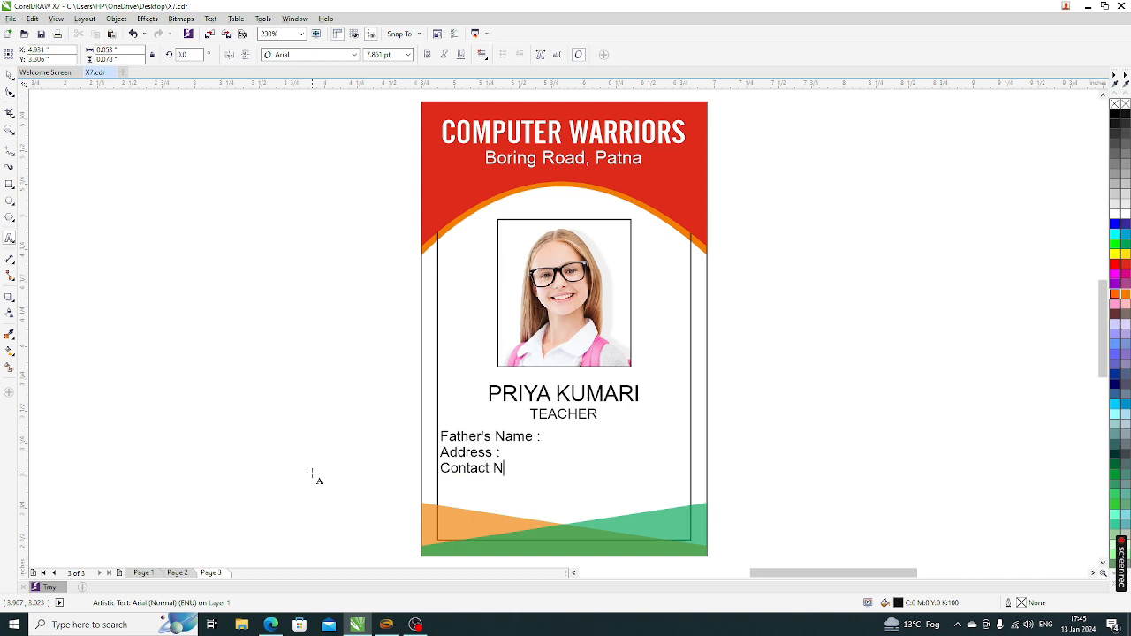
type("o.")
type("Date ")
type("of Birth")
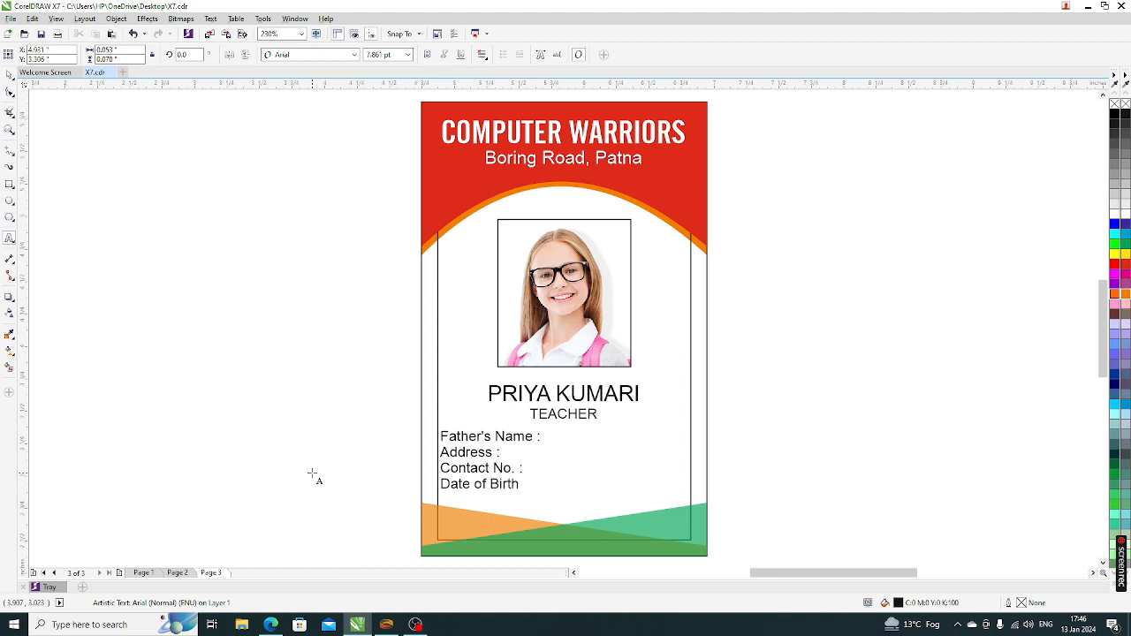
type(" :")
Finish the details text and drag the block toward the card's lower right
left_click(9, 75)
left_click(186, 377)
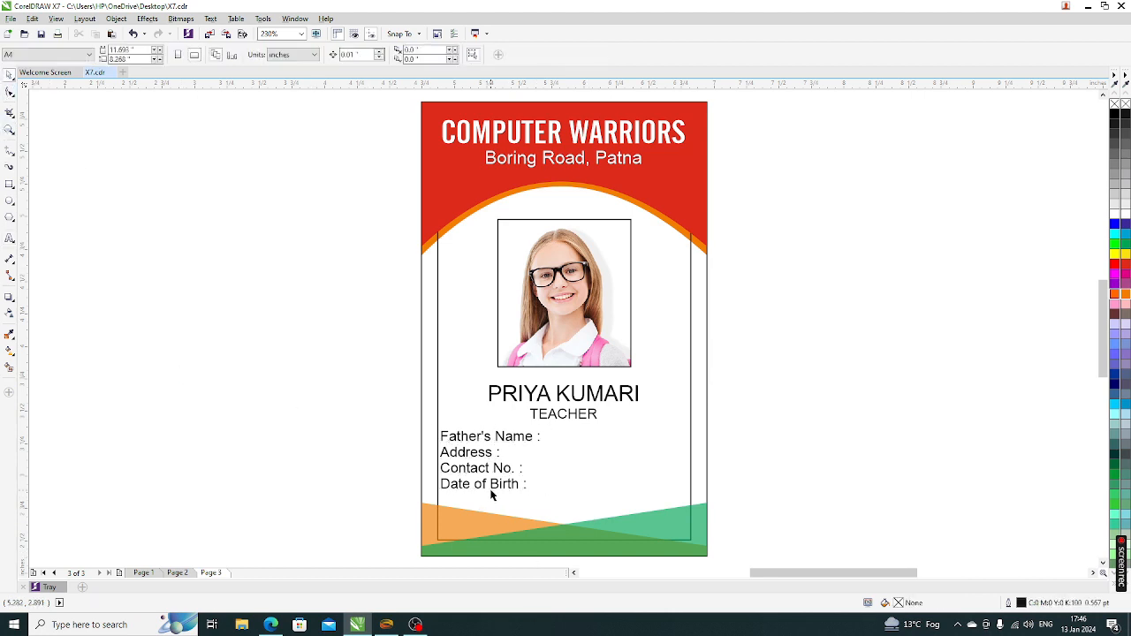
left_click_drag(489, 489, 651, 546)
Drop a copy of the details text and change it to 'Signature'
right_click(651, 547)
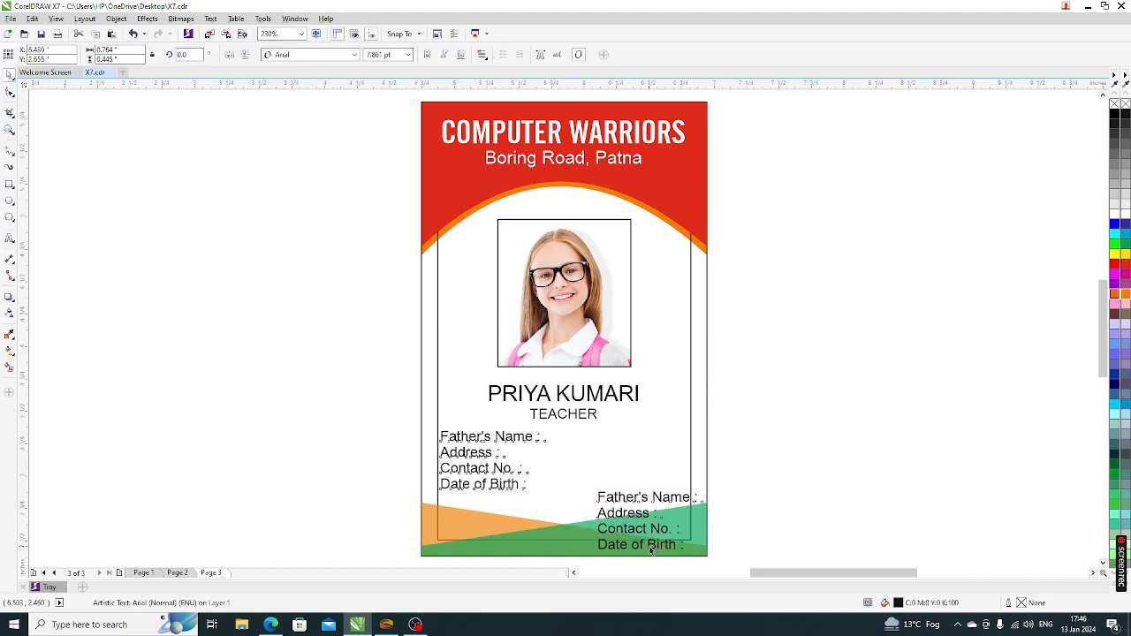
left_click(9, 239)
key("ctrl+a")
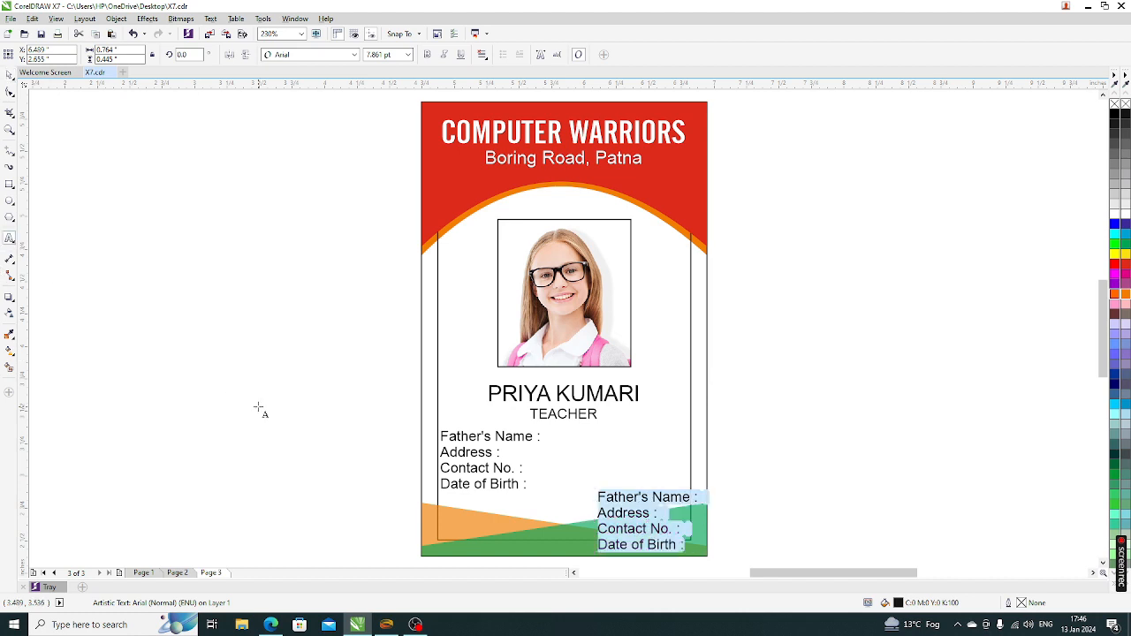
type("Signature")
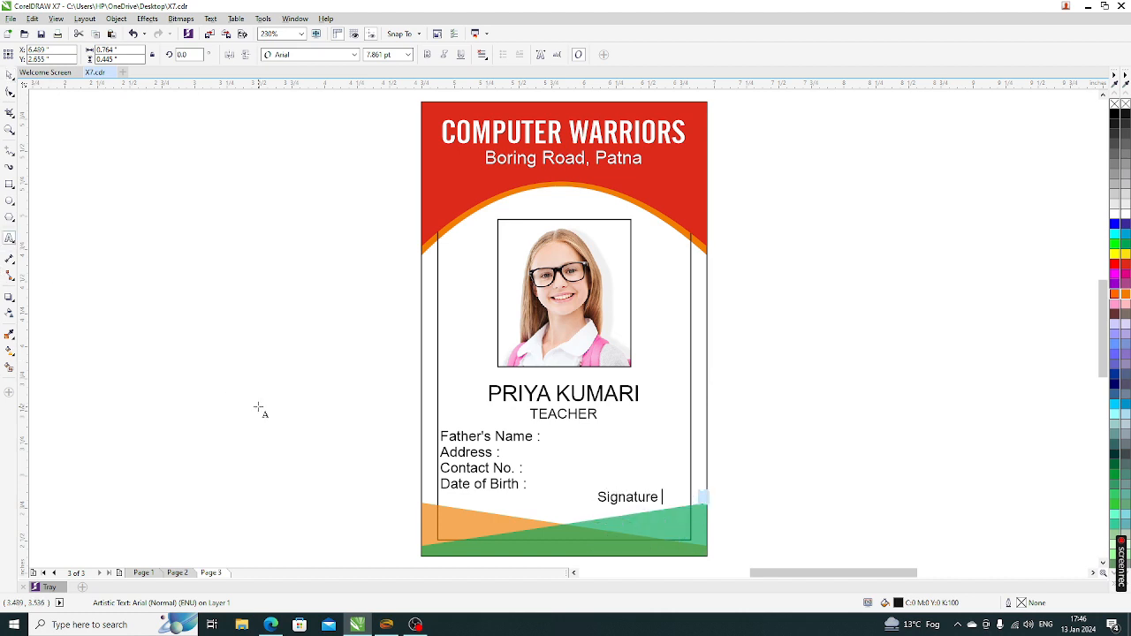
left_click(9, 92)
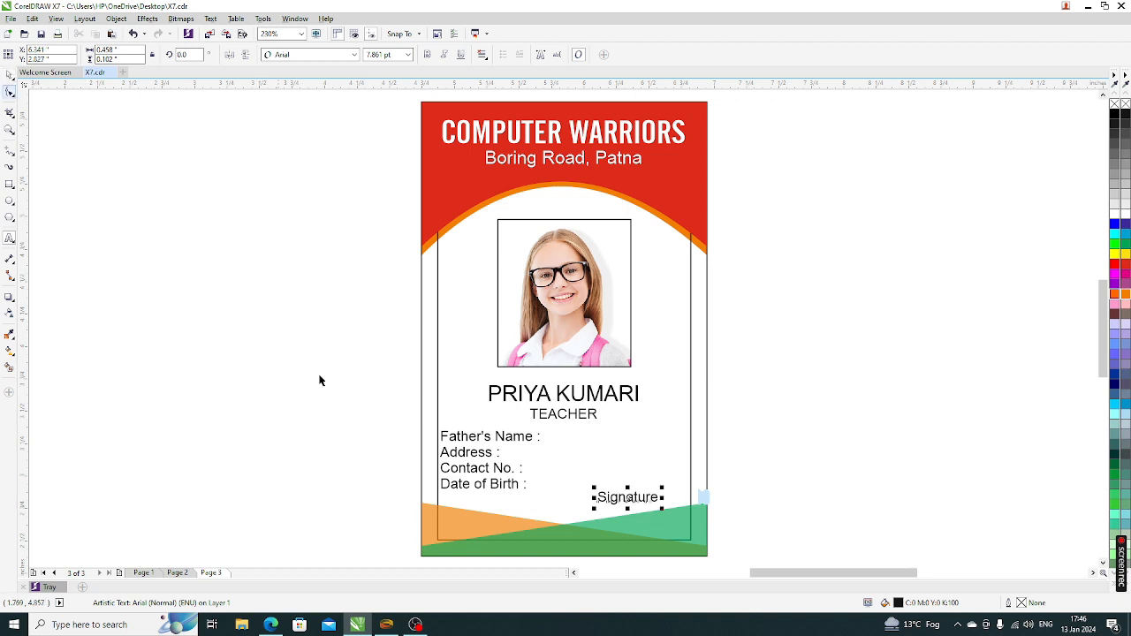
Nudge the Signature label into place and select the inner border rectangle
left_click_drag(626, 497, 631, 500)
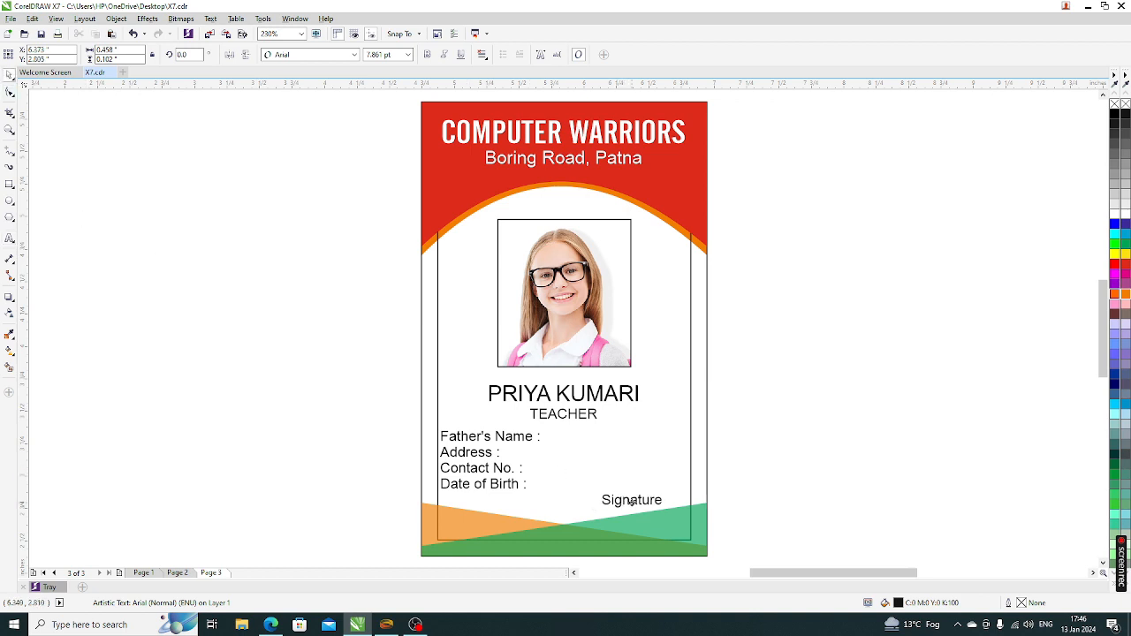
left_click(807, 487)
scroll(545, 342, "down", 2)
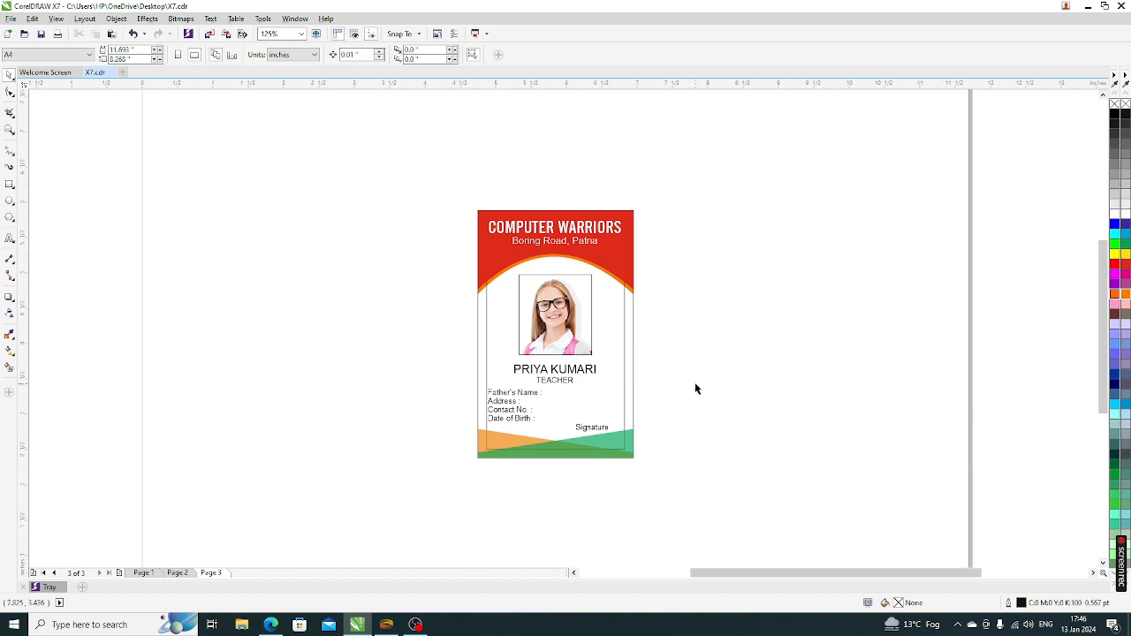
scroll(626, 372, "up", 2)
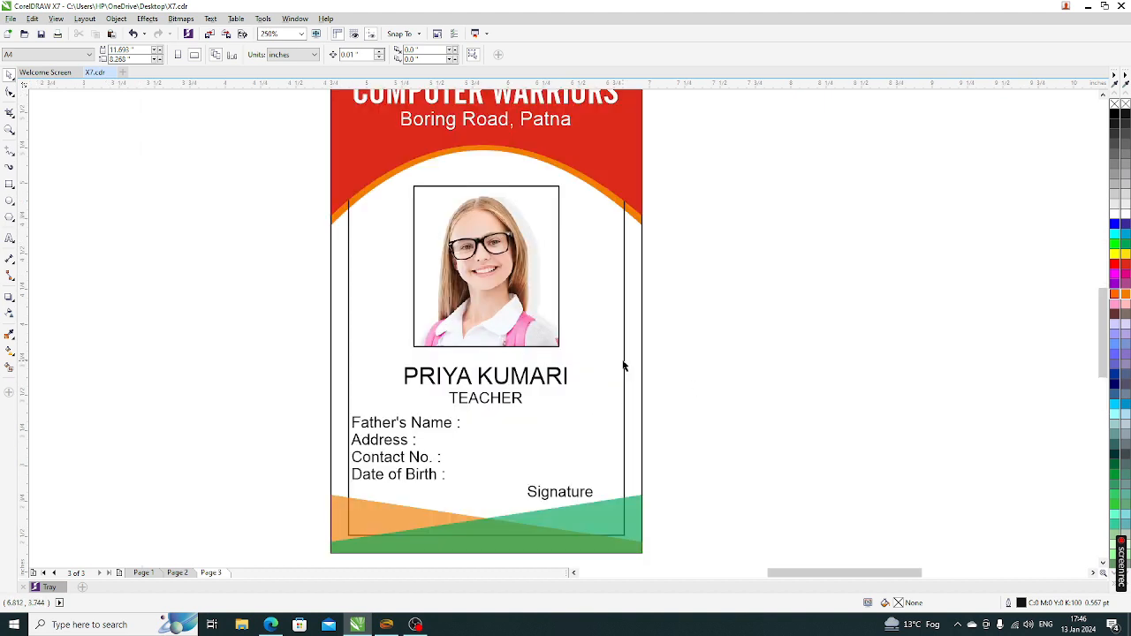
left_click(623, 365)
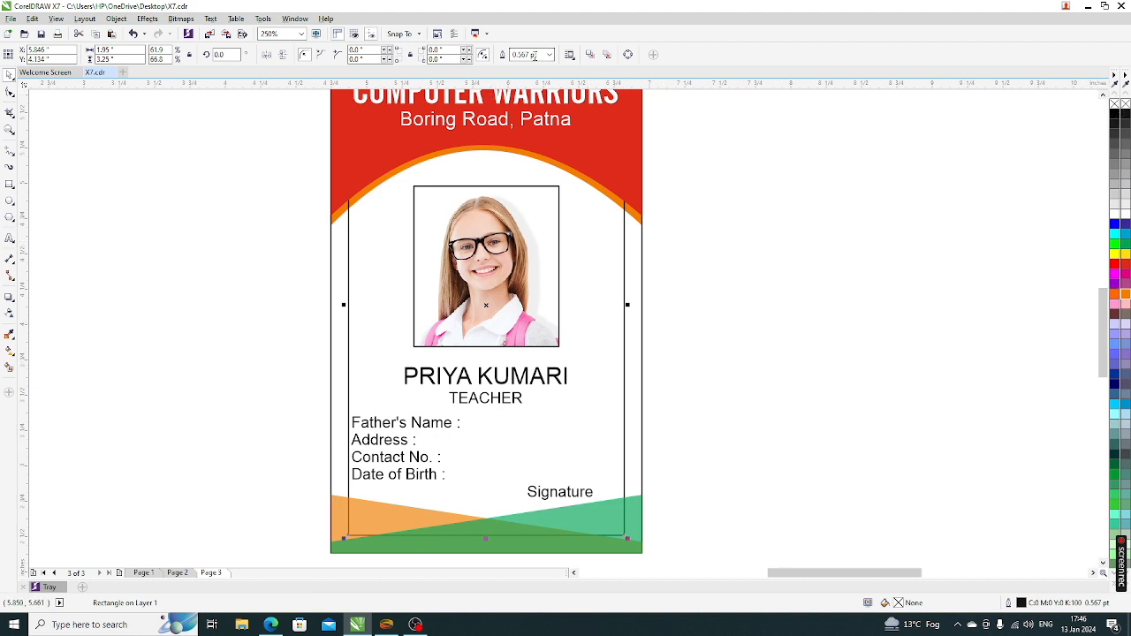
Clear the inner rectangle's outline with the palette's X swatch, then fit the page in view
left_click(549, 55)
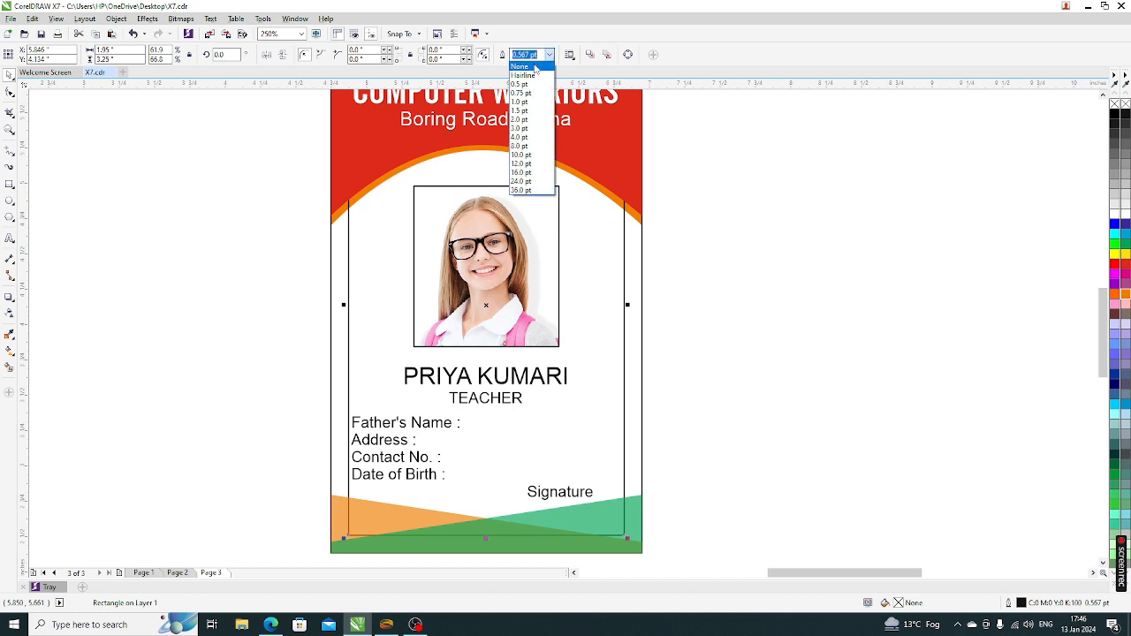
left_click(550, 55)
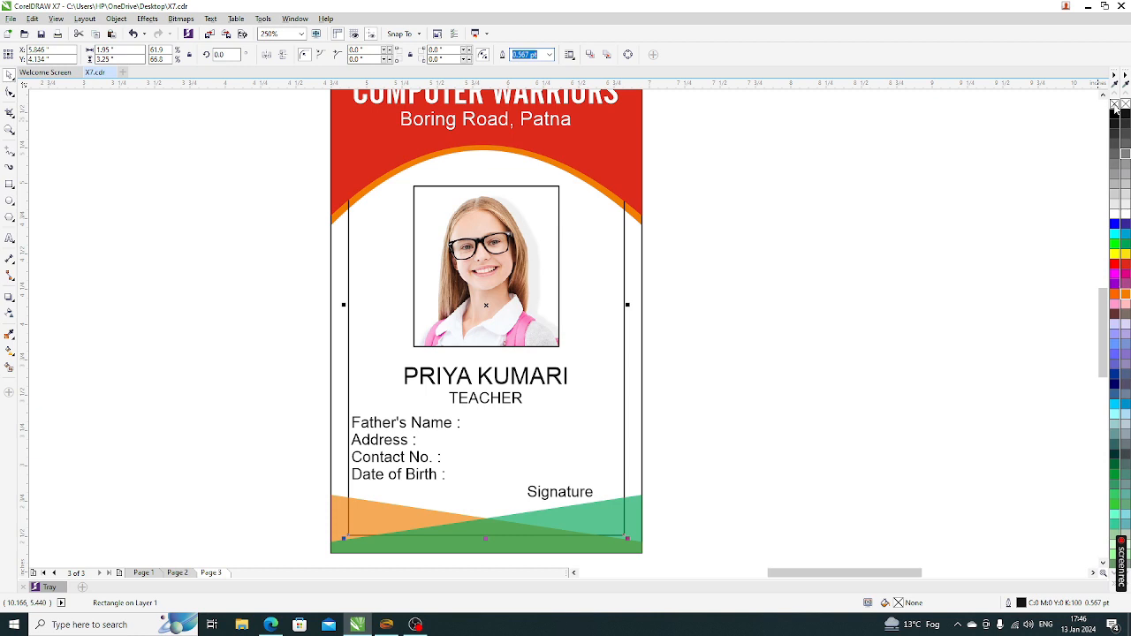
left_click(550, 55)
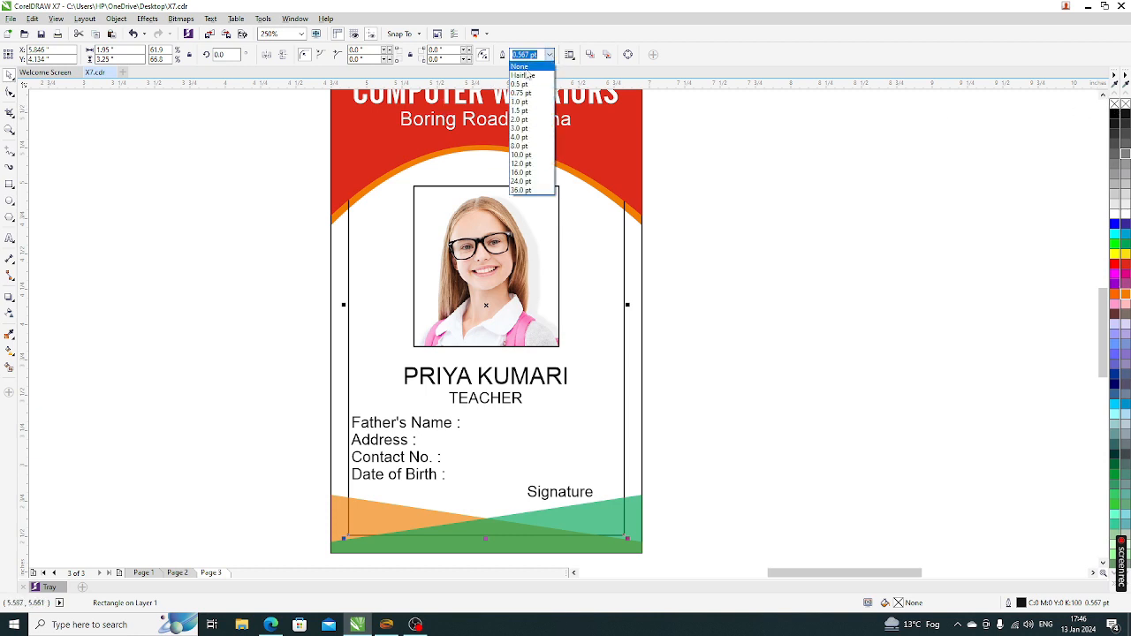
left_click(530, 70)
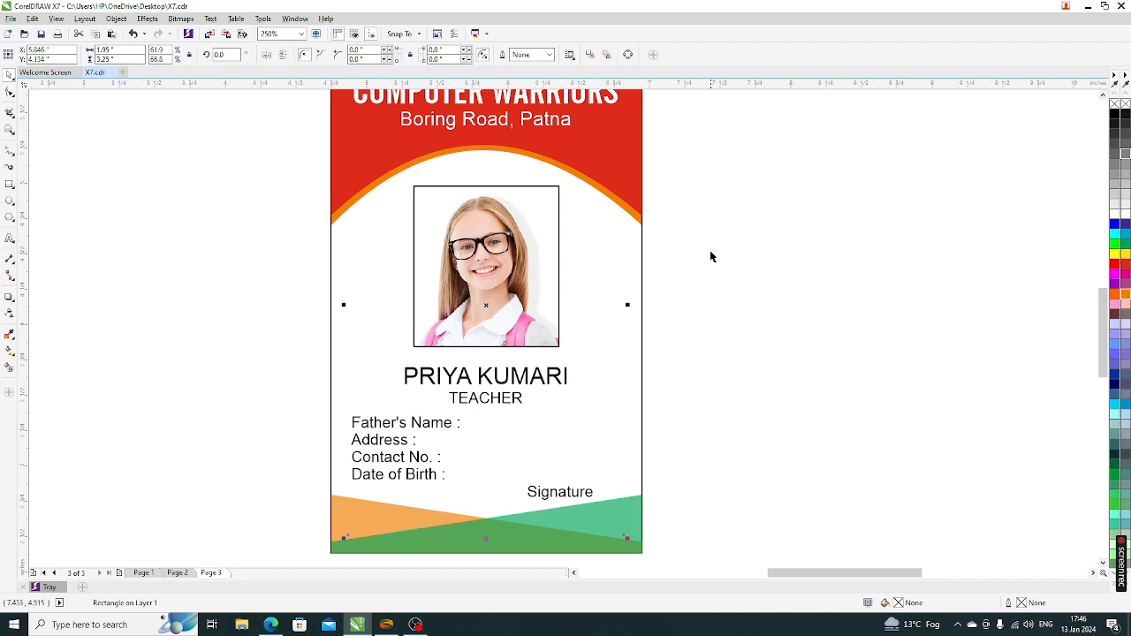
key("ctrl+z")
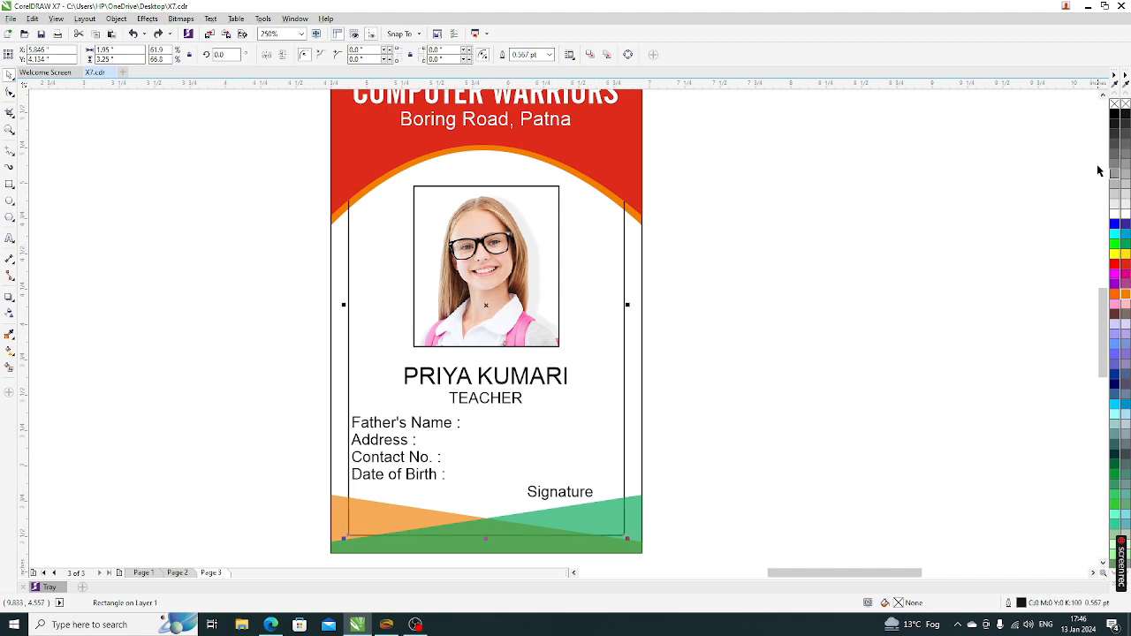
right_click(1113, 104)
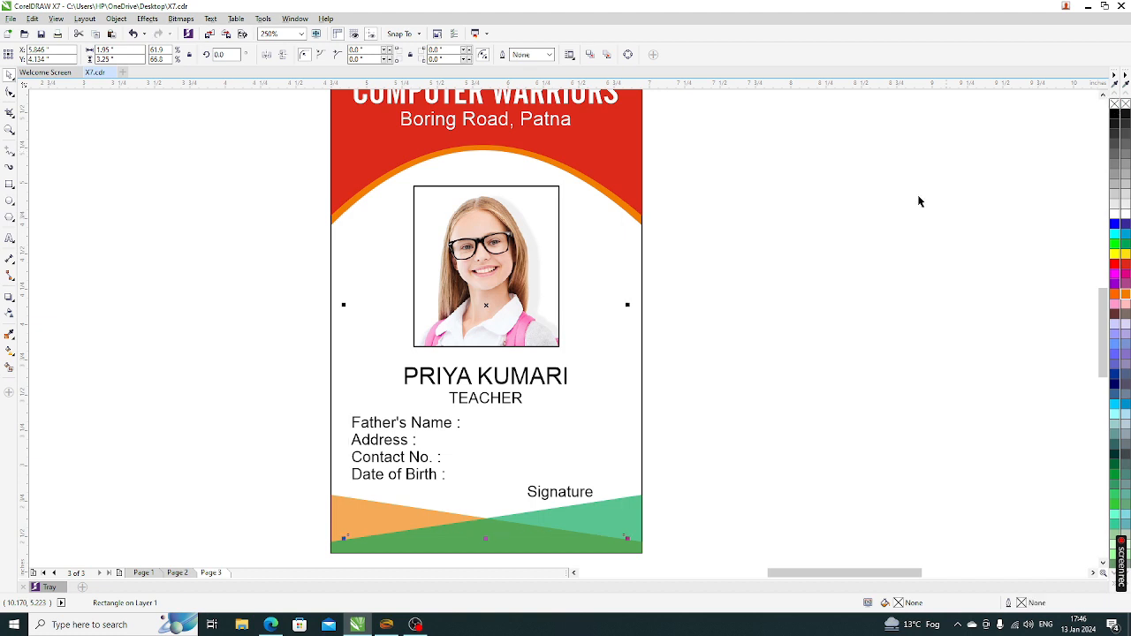
left_click(724, 309)
key("shift+F4")
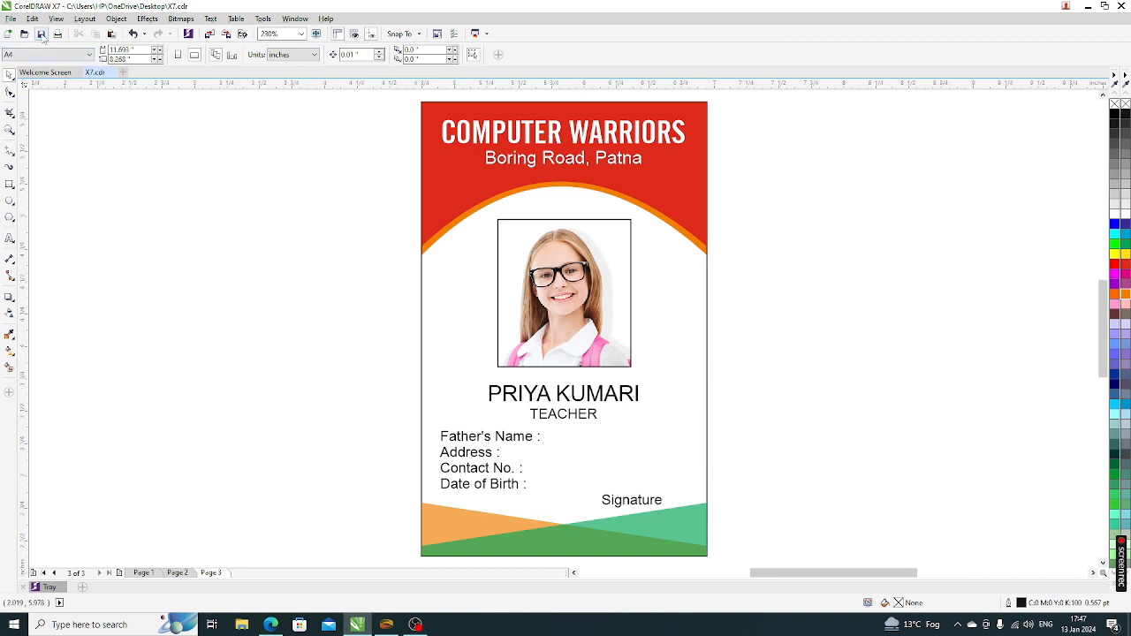
left_click(10, 18)
left_click(173, 165)
left_click(11, 19)
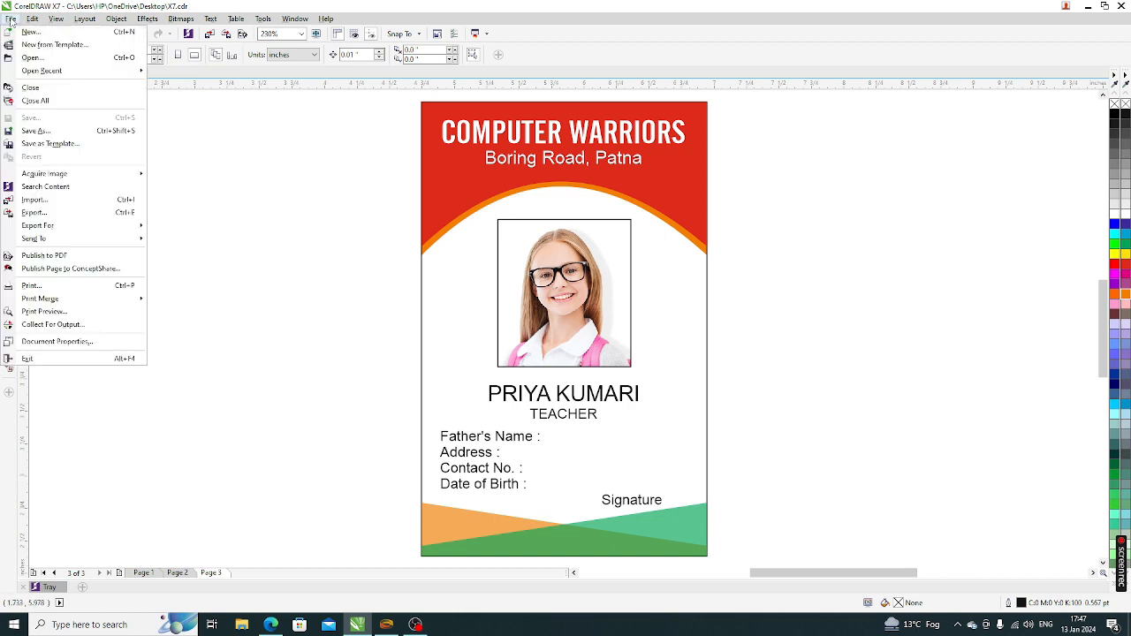
left_click(41, 134)
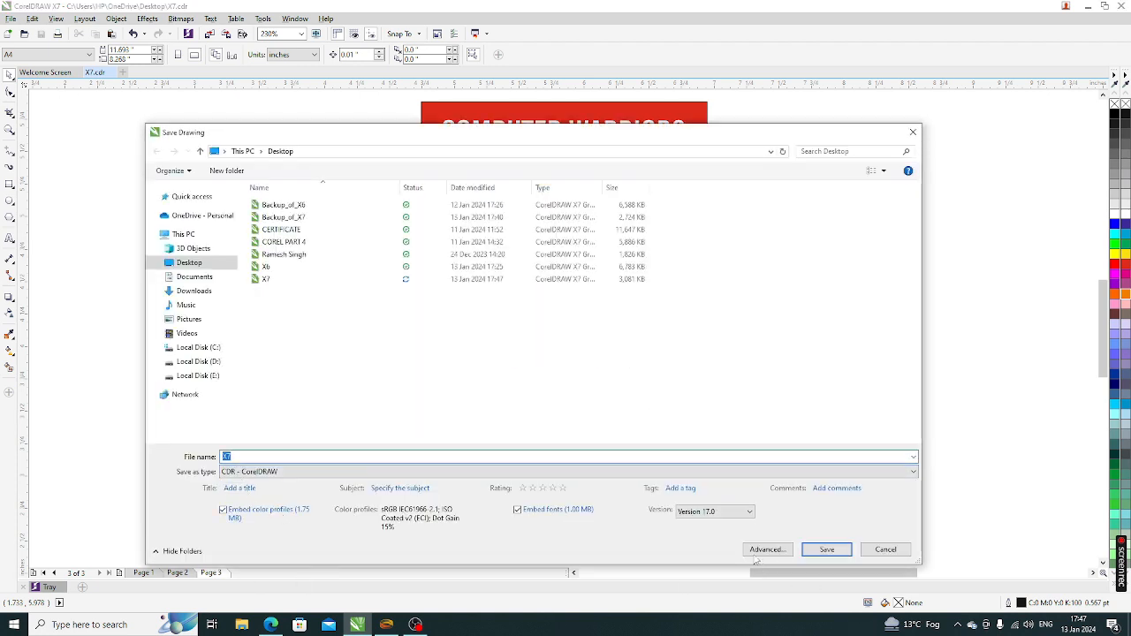
left_click(747, 512)
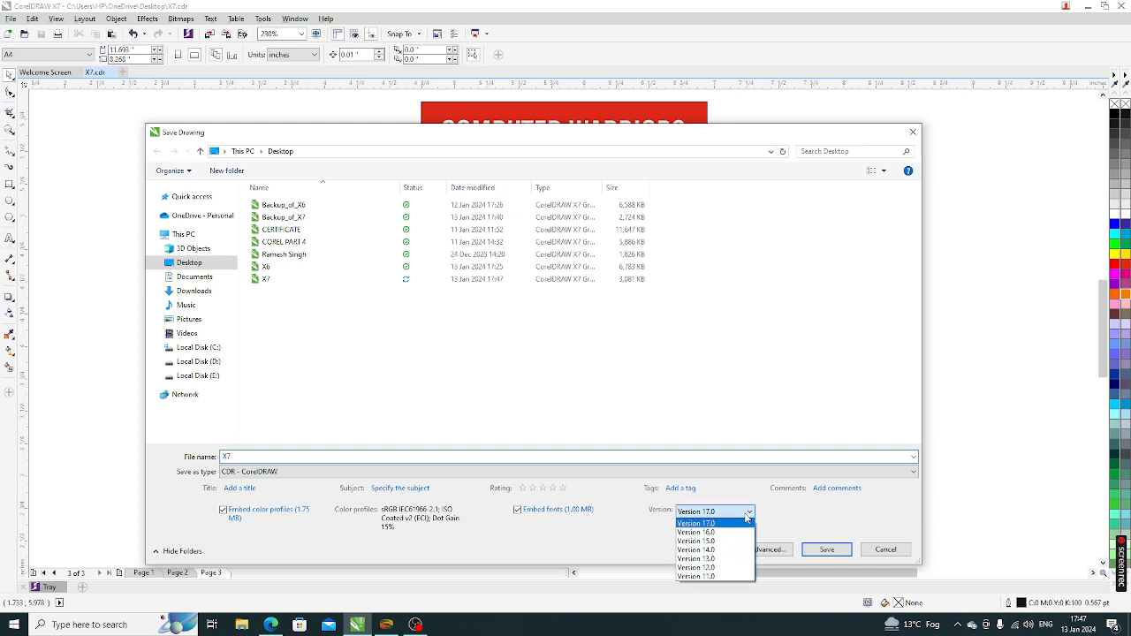
left_click(715, 567)
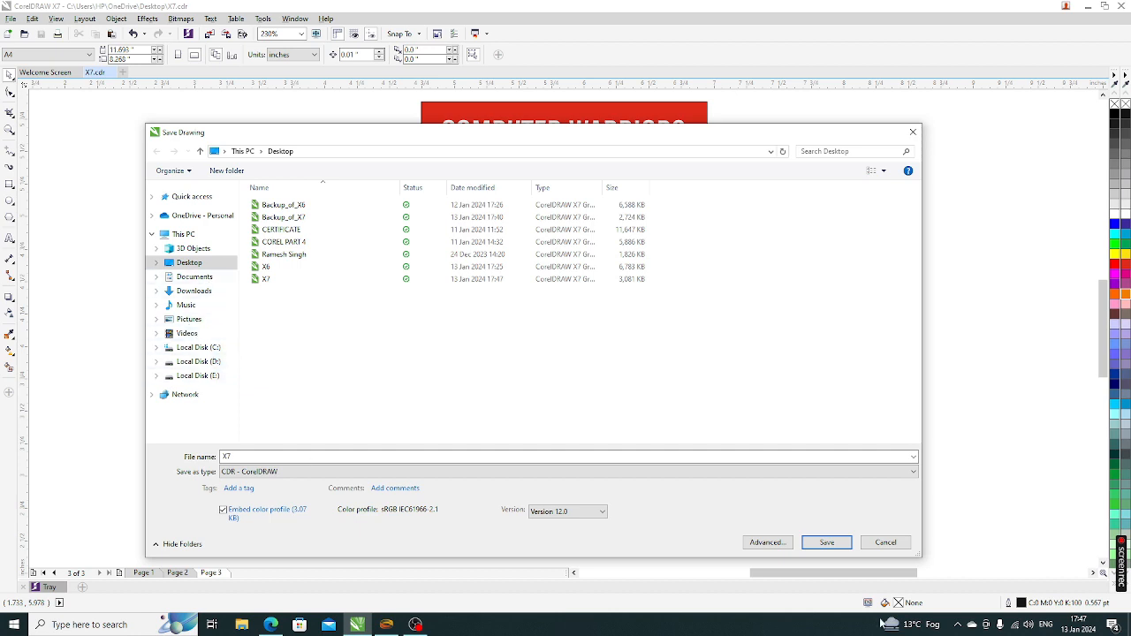
left_click(885, 542)
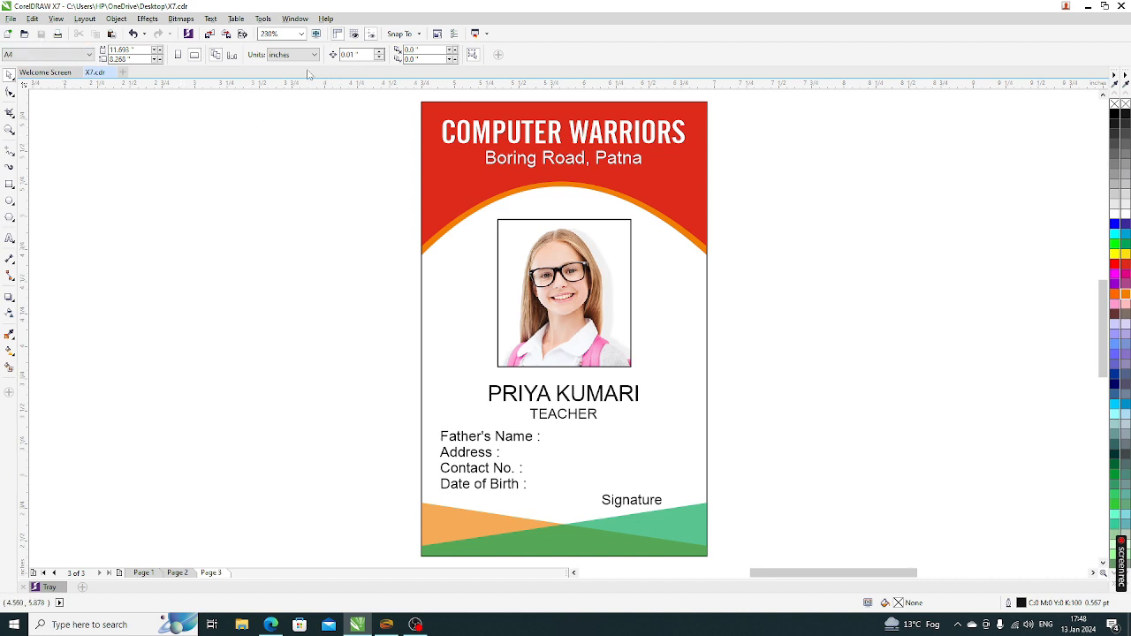
Glance at the Page 2 shortcut chart, then return to the ID card on Page 3
scroll(383, 287, "down", 3)
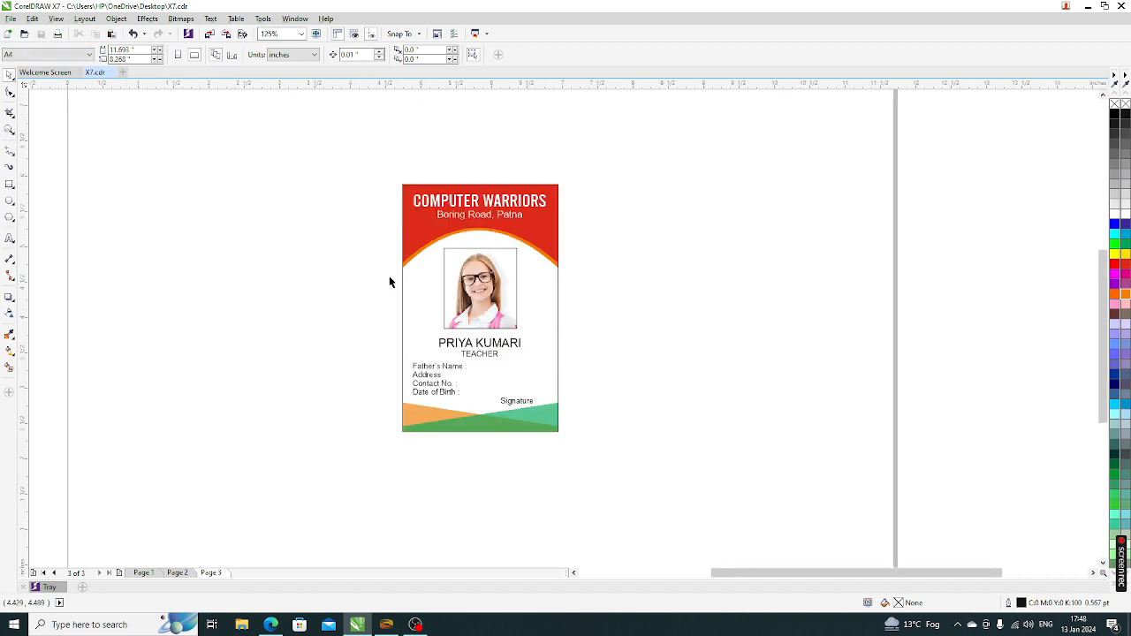
key("F4")
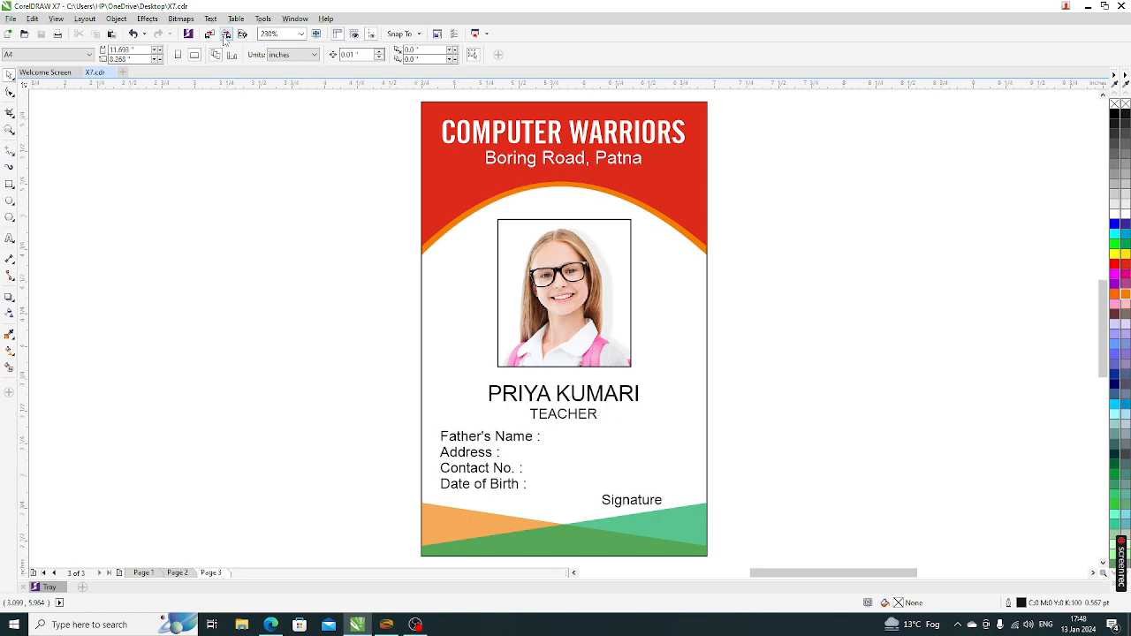
left_click(187, 573)
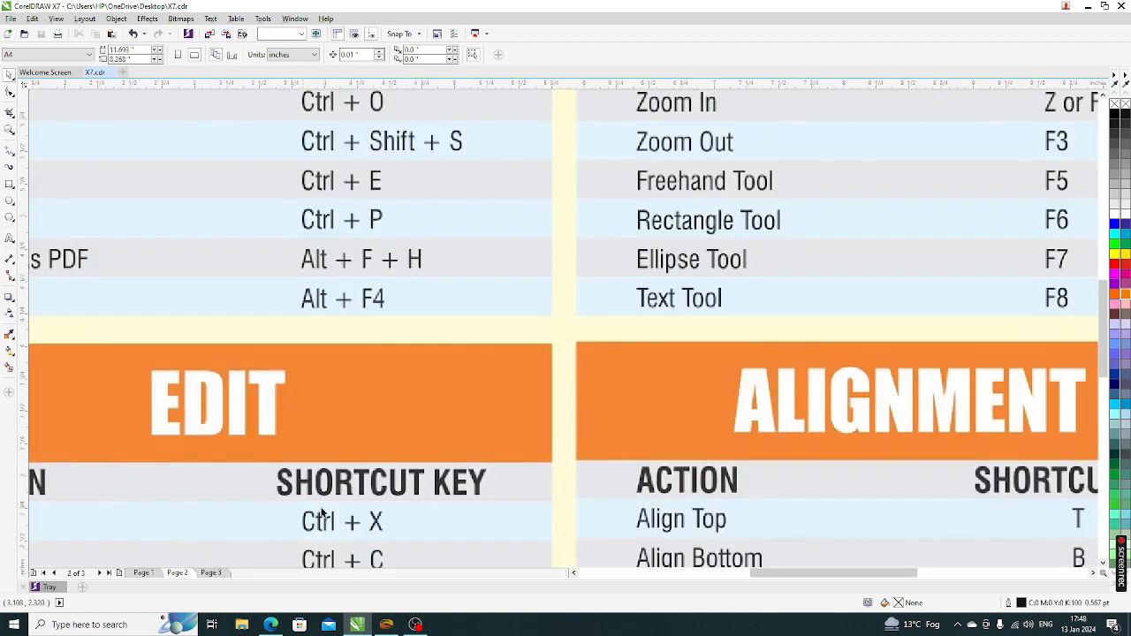
key("F4")
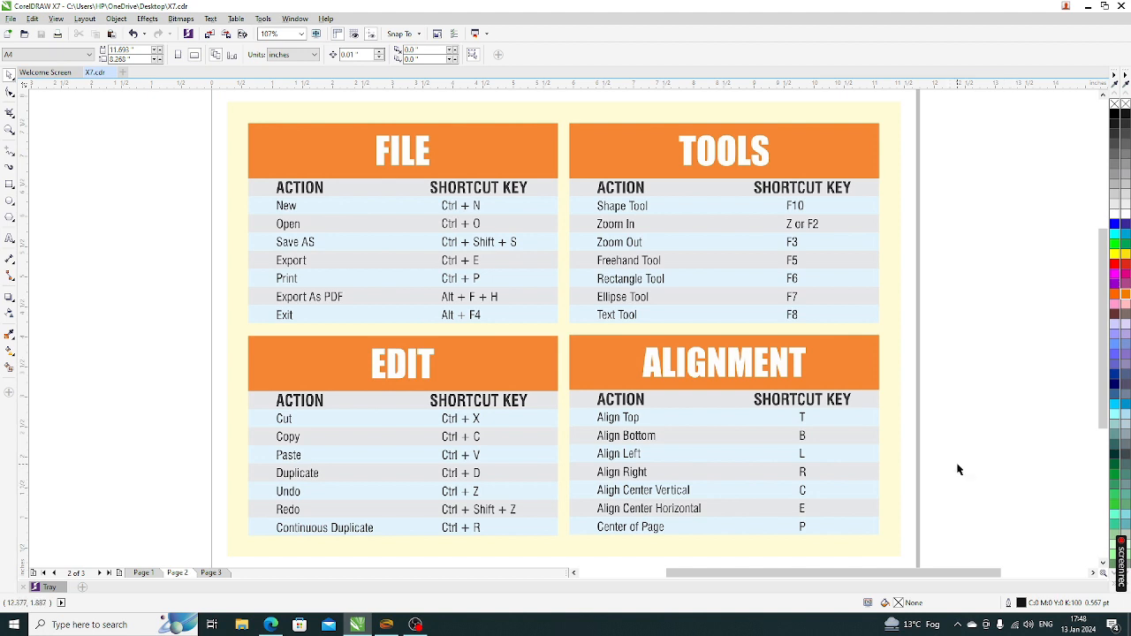
left_click(212, 573)
Marquee-select all 13 objects of the ID card
scroll(588, 333, "up", 2)
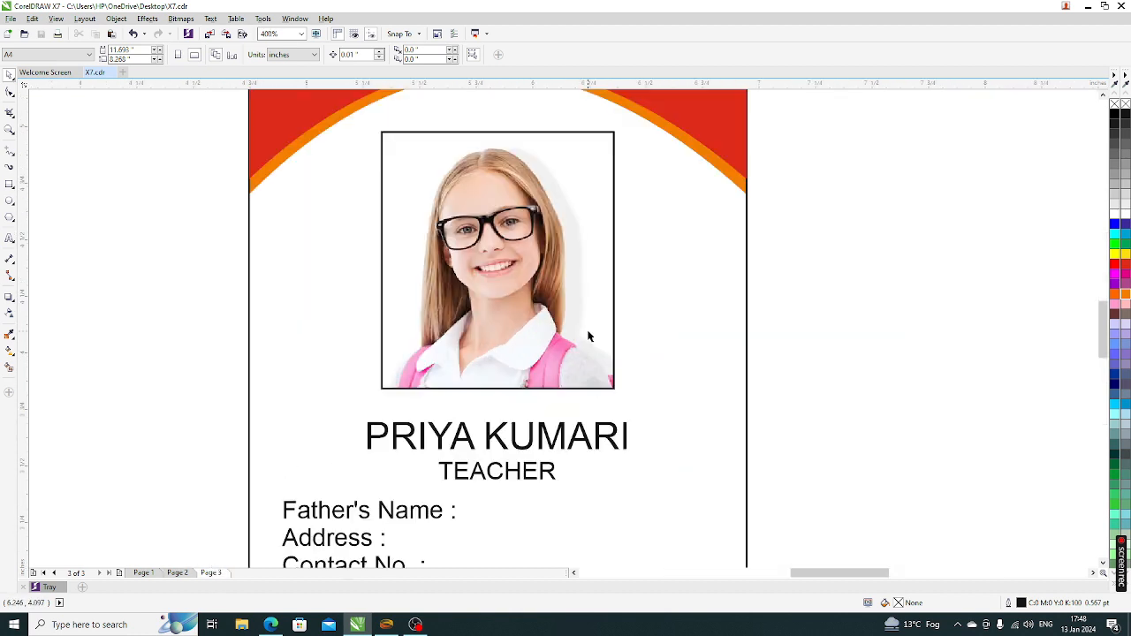
scroll(500, 378, "down", 1)
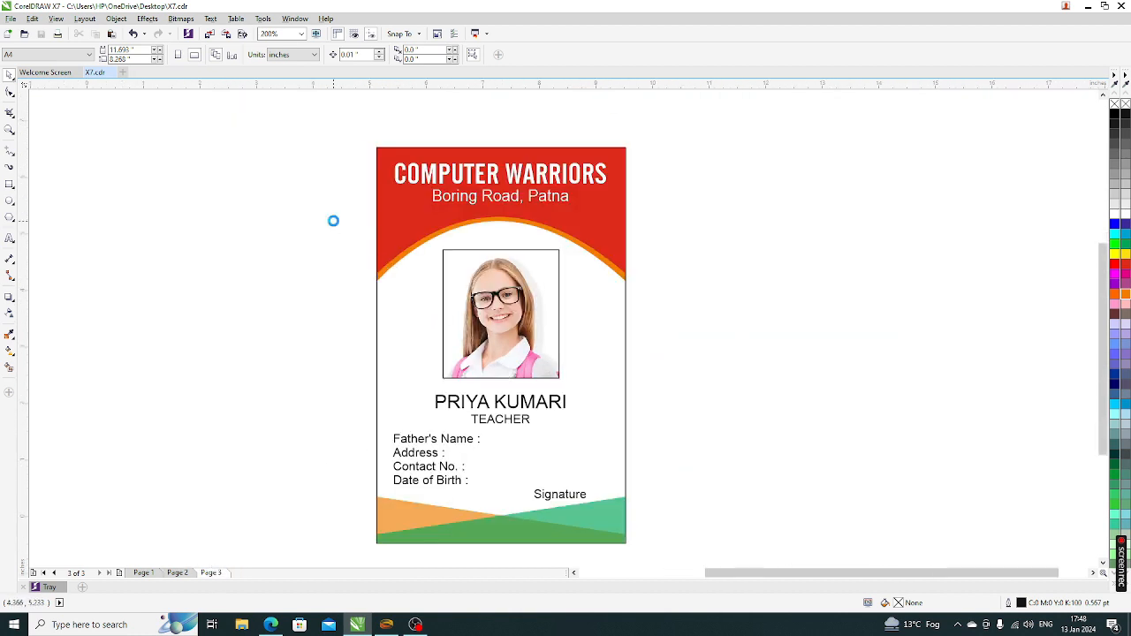
scroll(330, 220, "down", 1)
left_click_drag(291, 156, 715, 479)
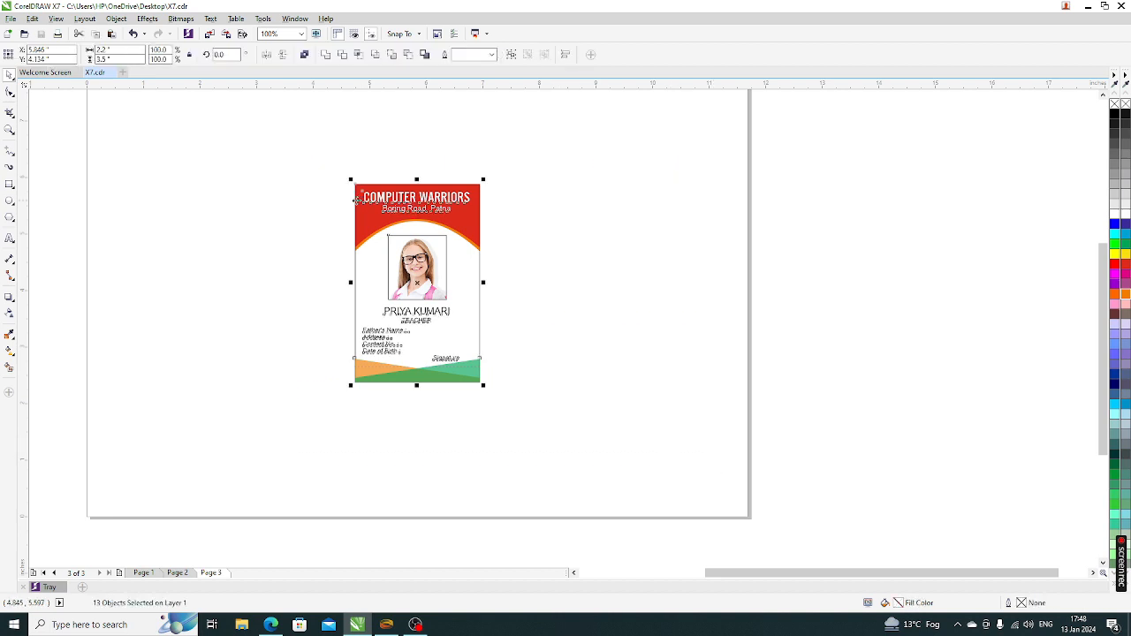
Start exporting to the Desktop folder and rename the file to icard
left_click(227, 34)
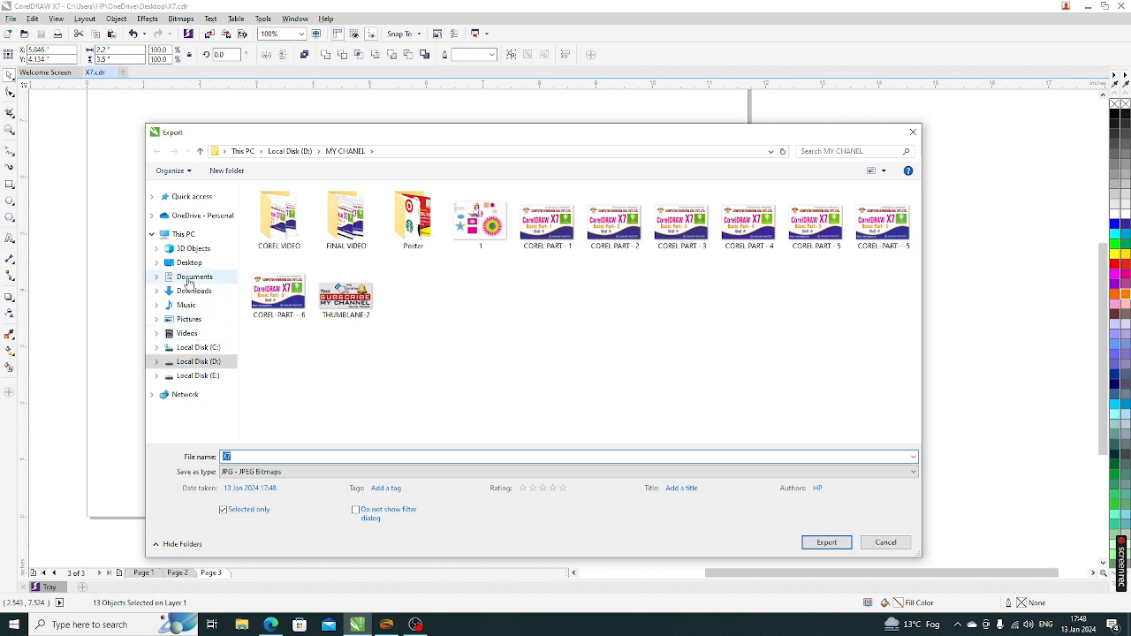
left_click(190, 265)
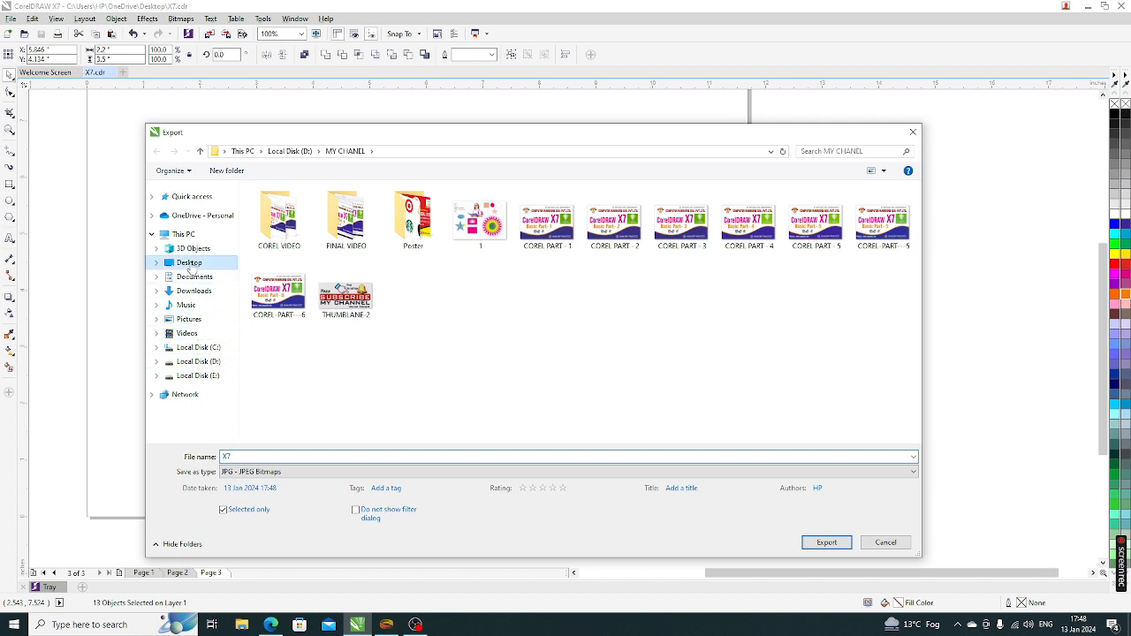
double_click(255, 455)
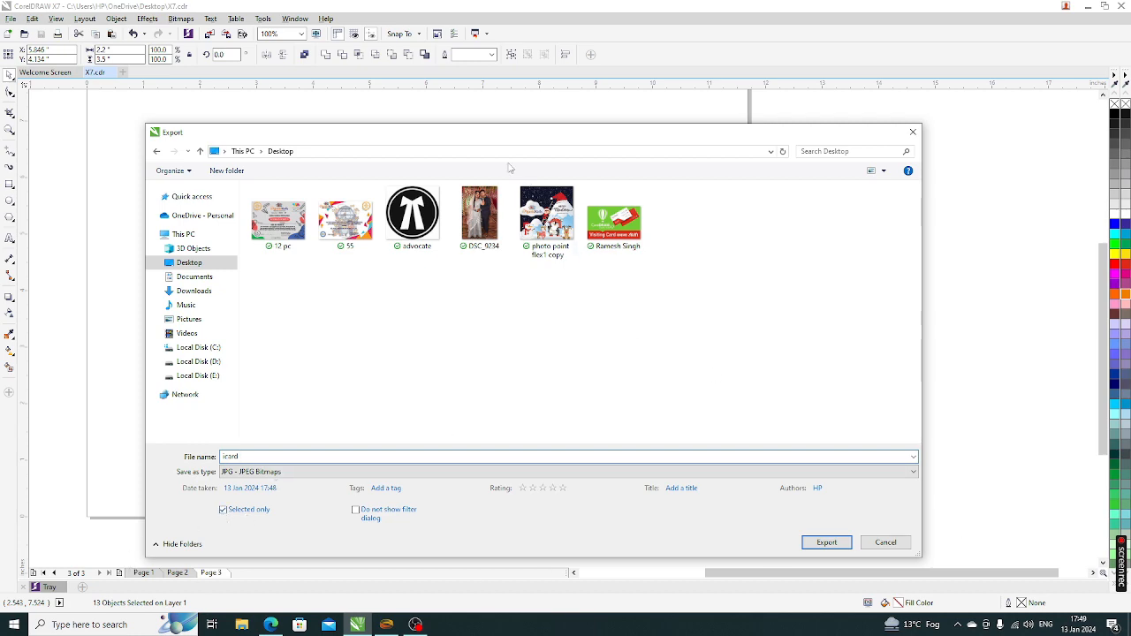
left_click_drag(478, 132, 806, 281)
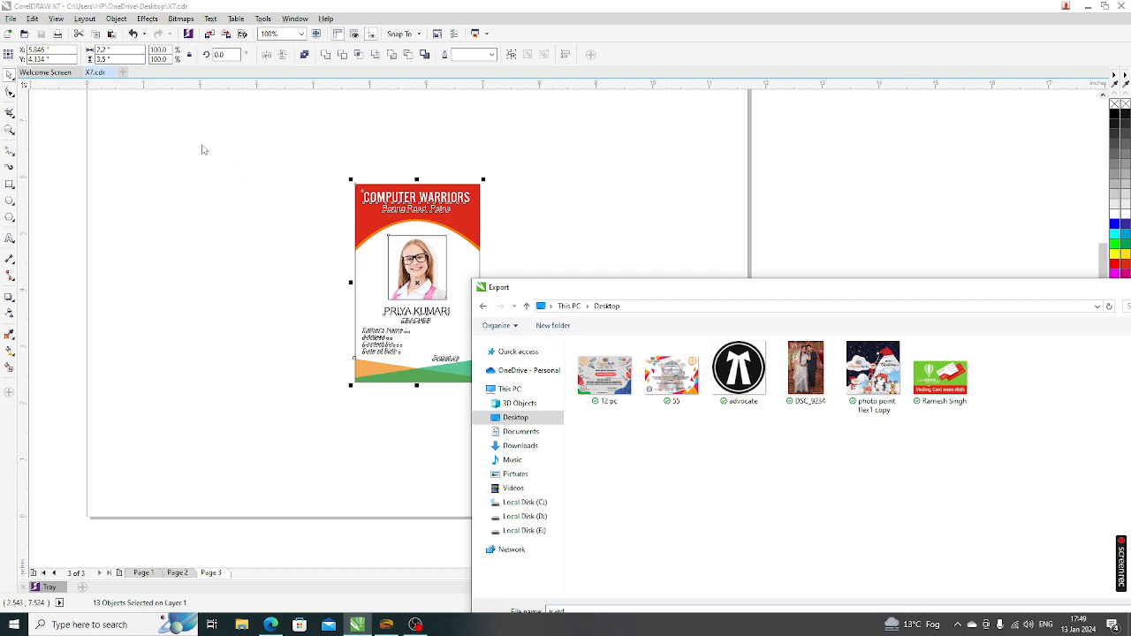
left_click(227, 236)
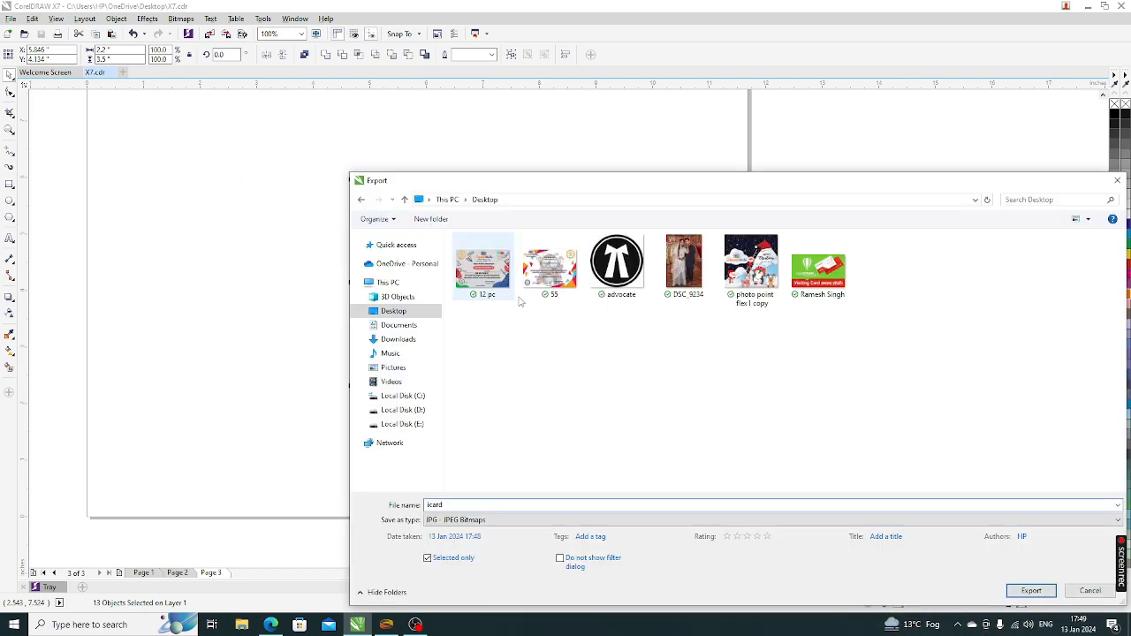
left_click_drag(696, 184, 798, 281)
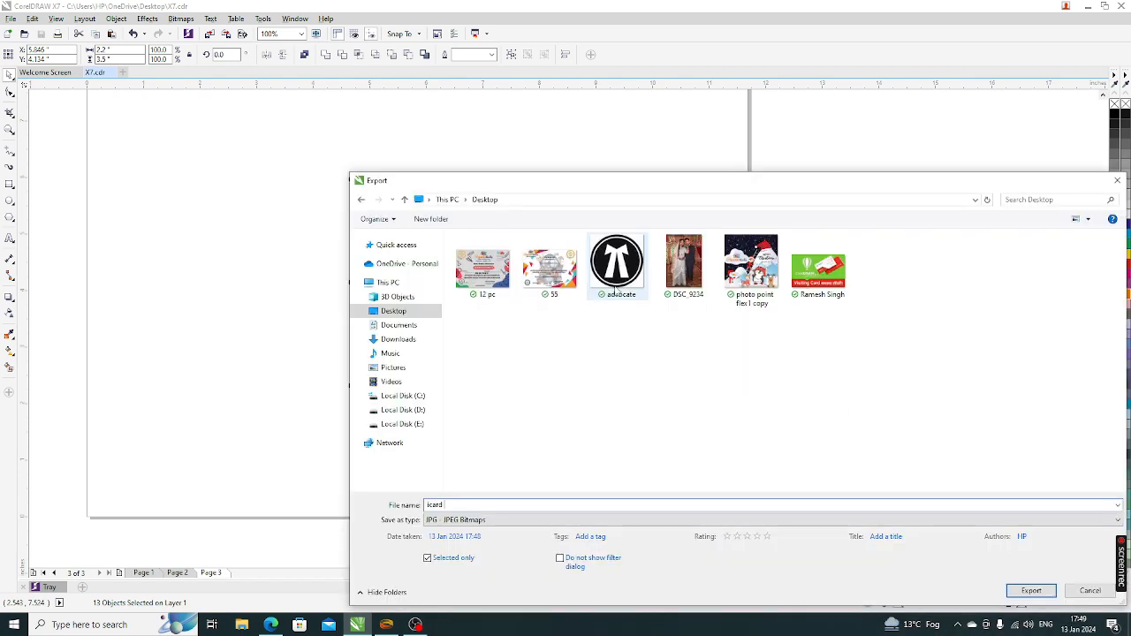
left_click_drag(600, 182, 365, 120)
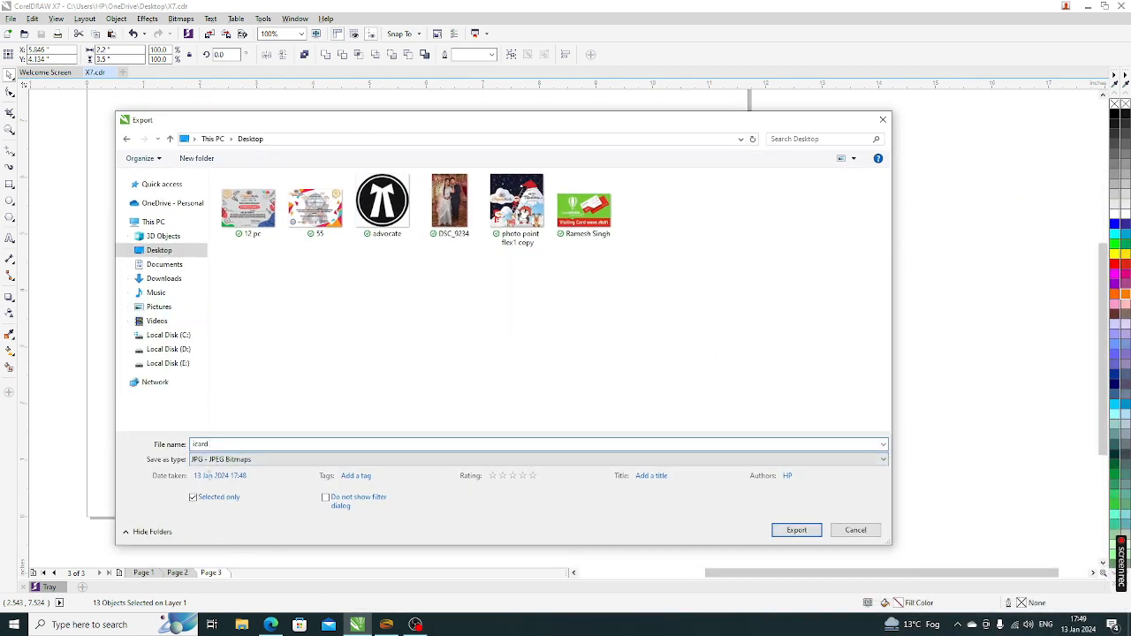
Keep JPG as the file type with Selected only and export
left_click(265, 461)
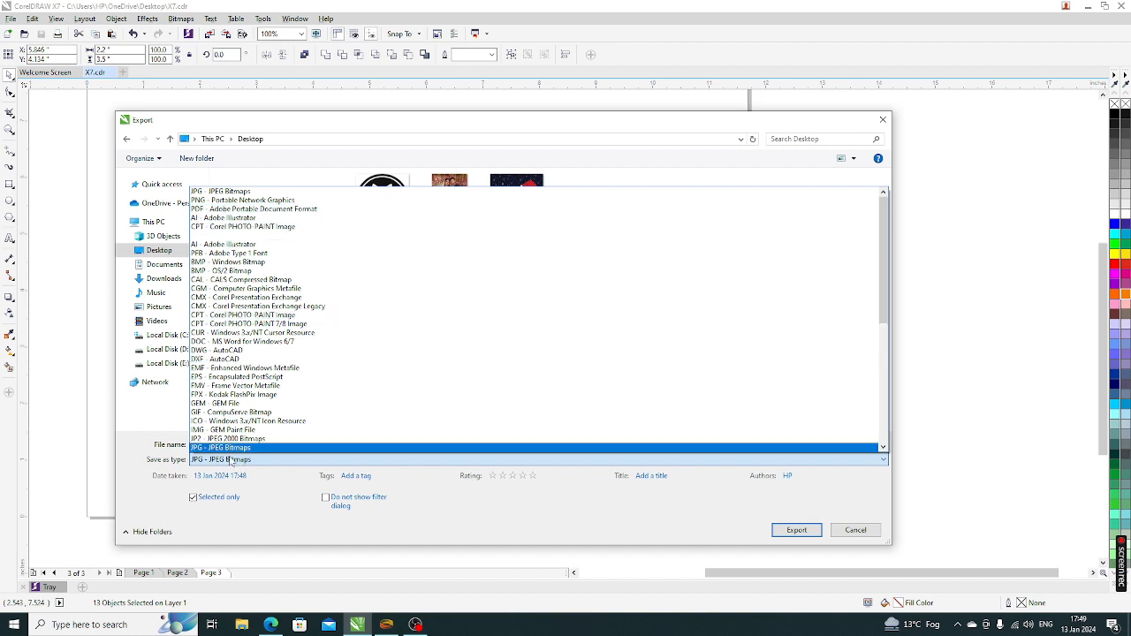
left_click(229, 449)
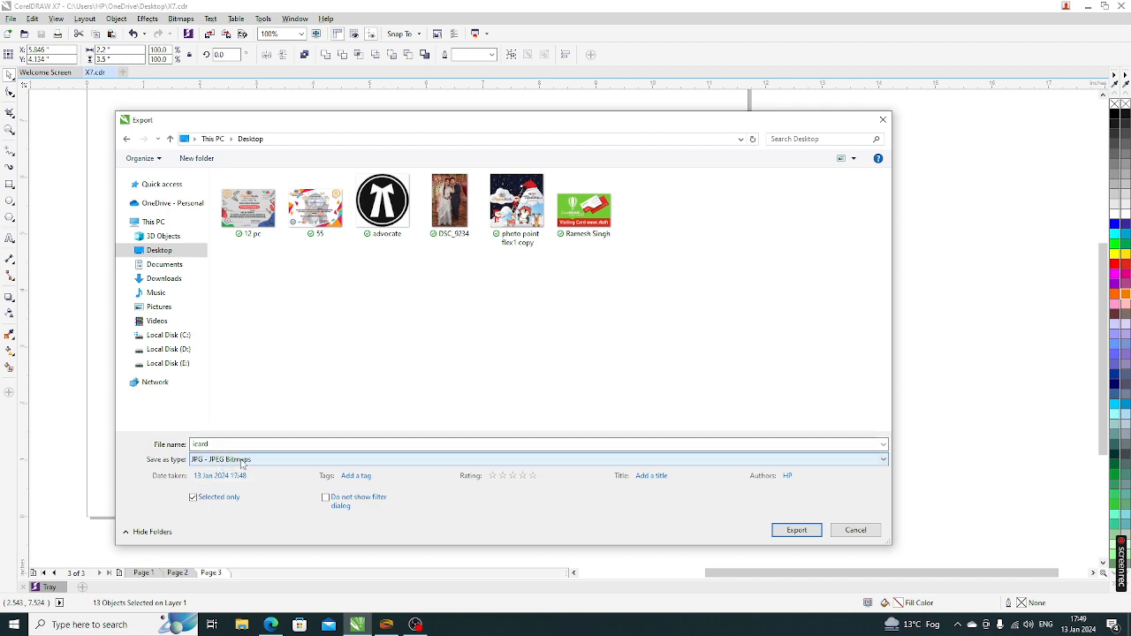
left_click(794, 529)
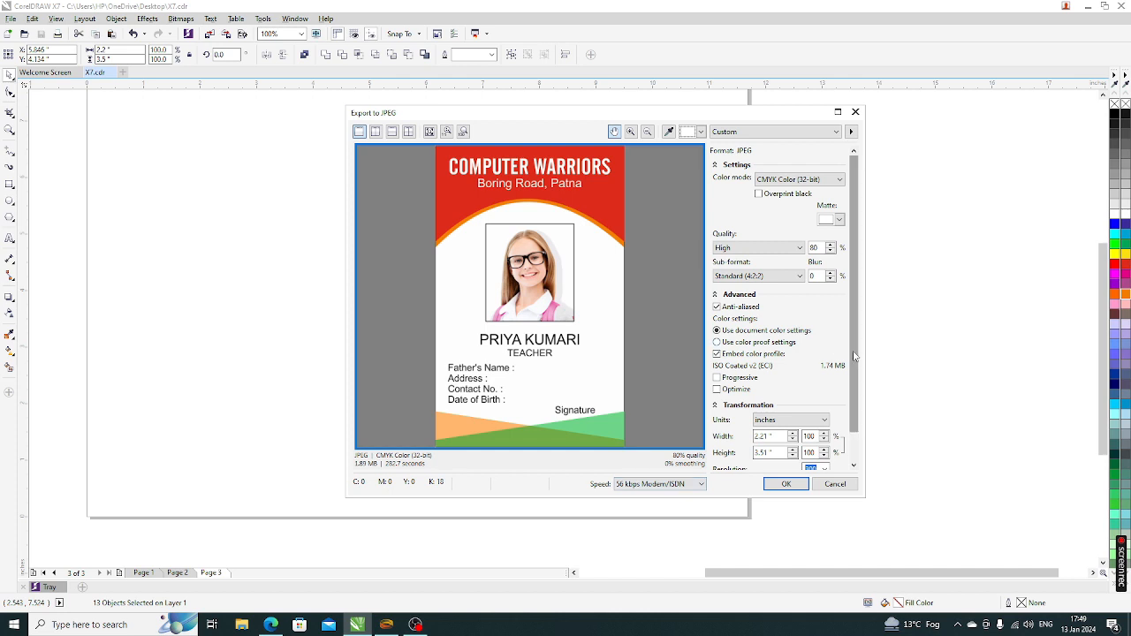
Keep the JPEG width at 100% (2.21 × 3.51 in) and confirm the export
scroll(840, 350, "down", 1)
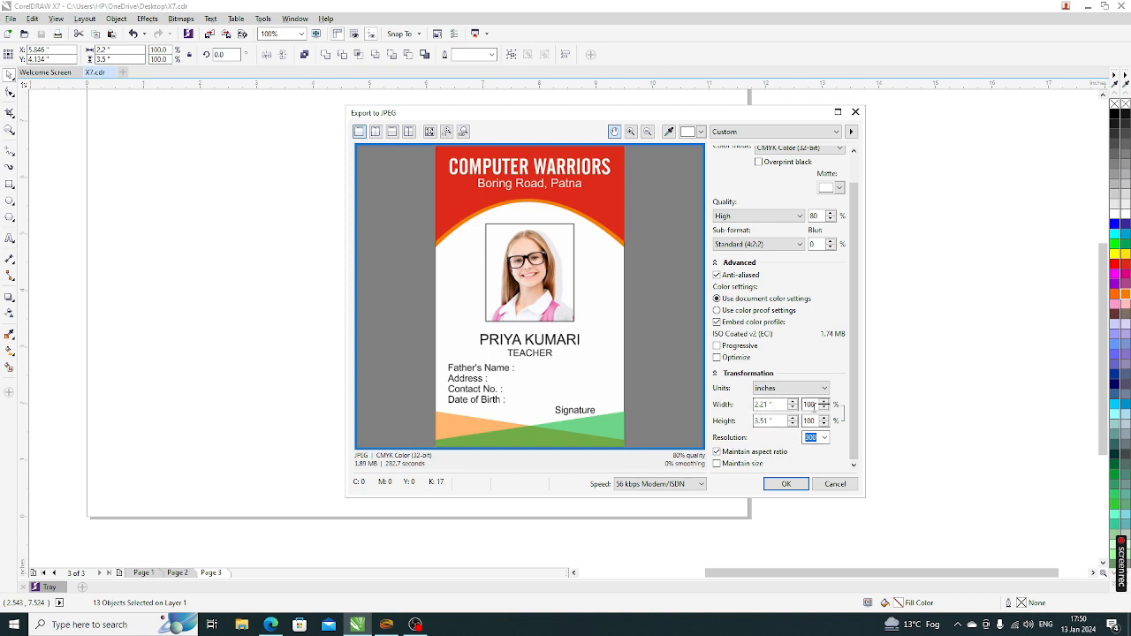
left_click(808, 403)
type("50")
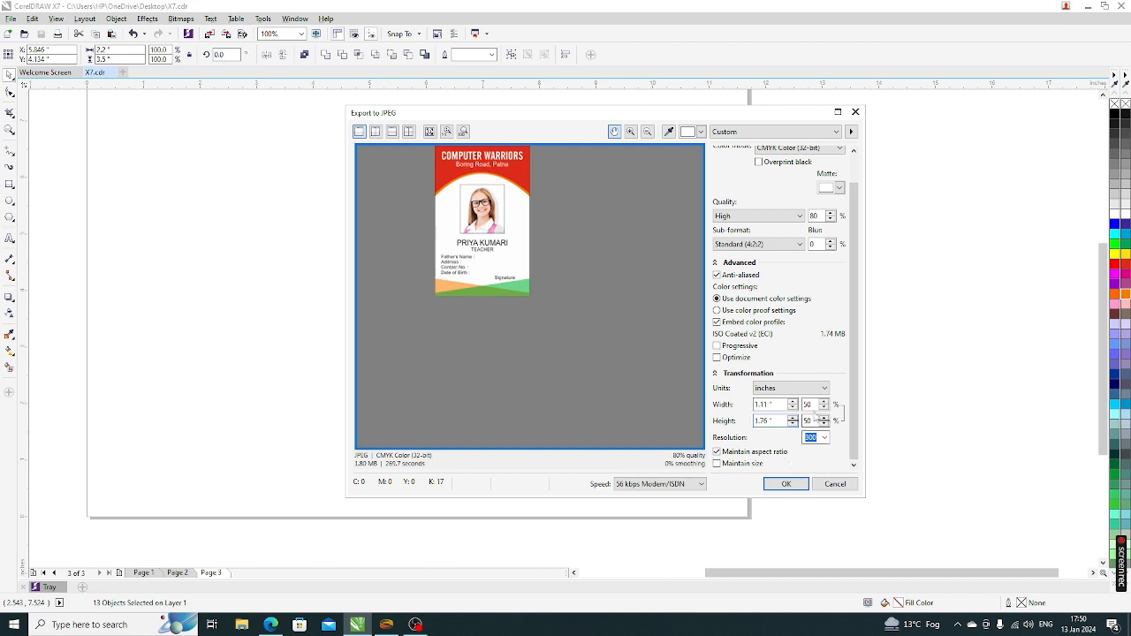
left_click(807, 404)
type("100")
key("Tab")
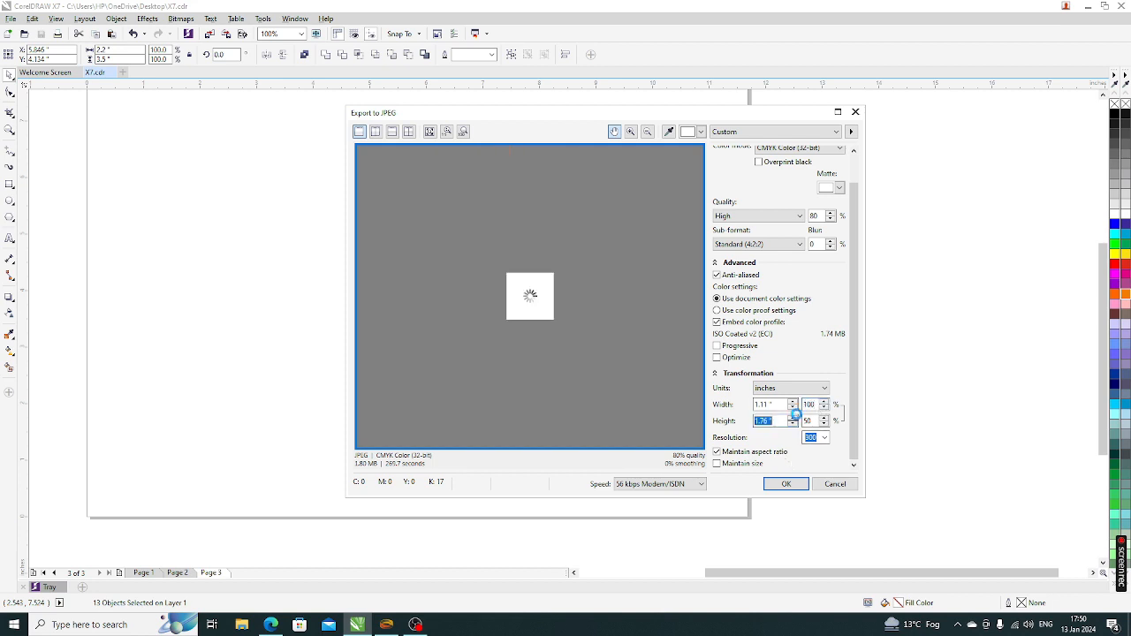
left_click(785, 483)
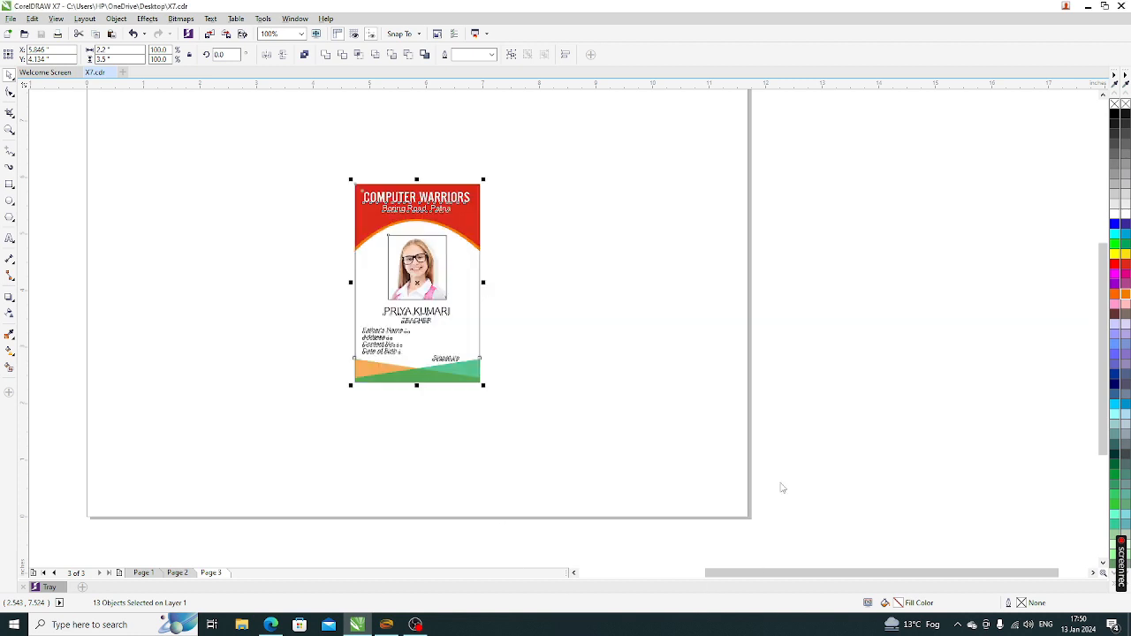
left_click(580, 325)
scroll(398, 348, "down", 2)
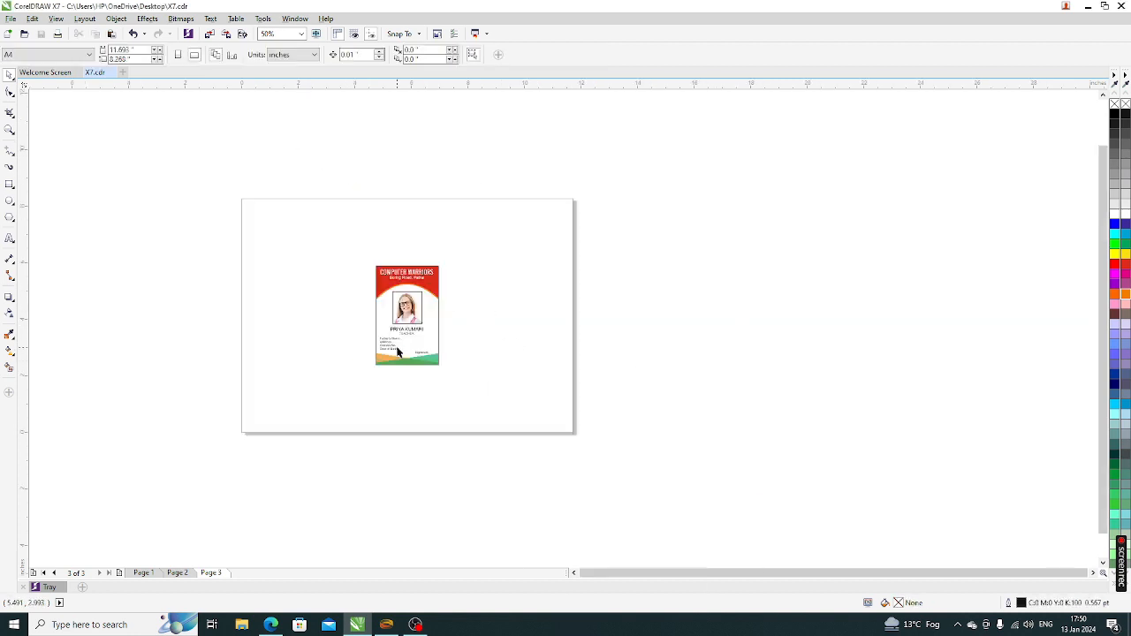
left_click(227, 33)
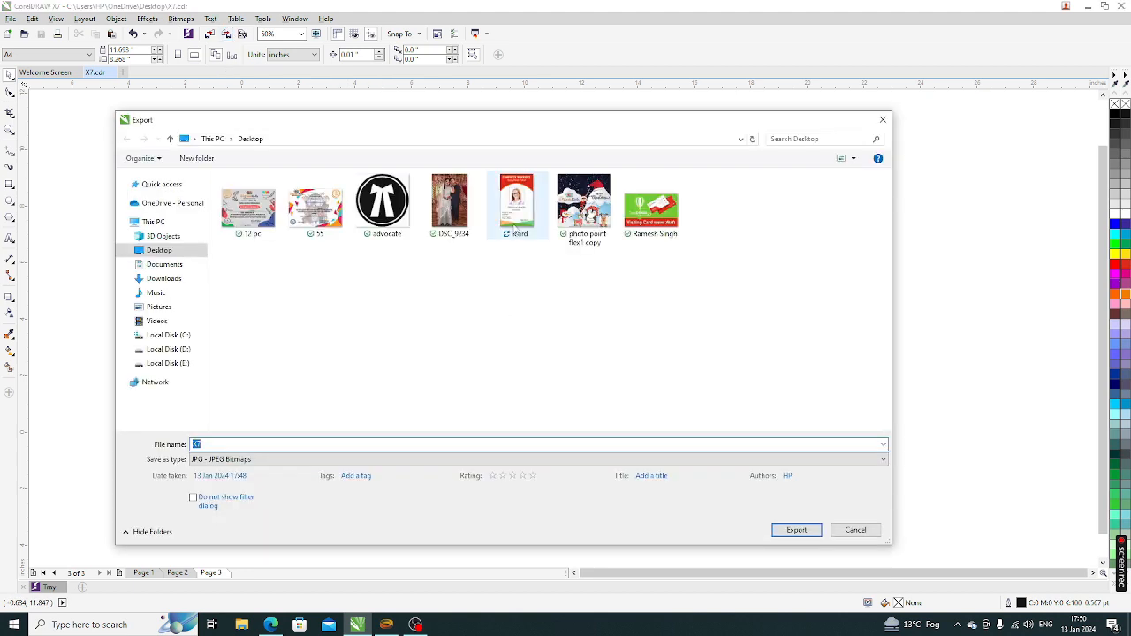
left_click(853, 530)
key("F4")
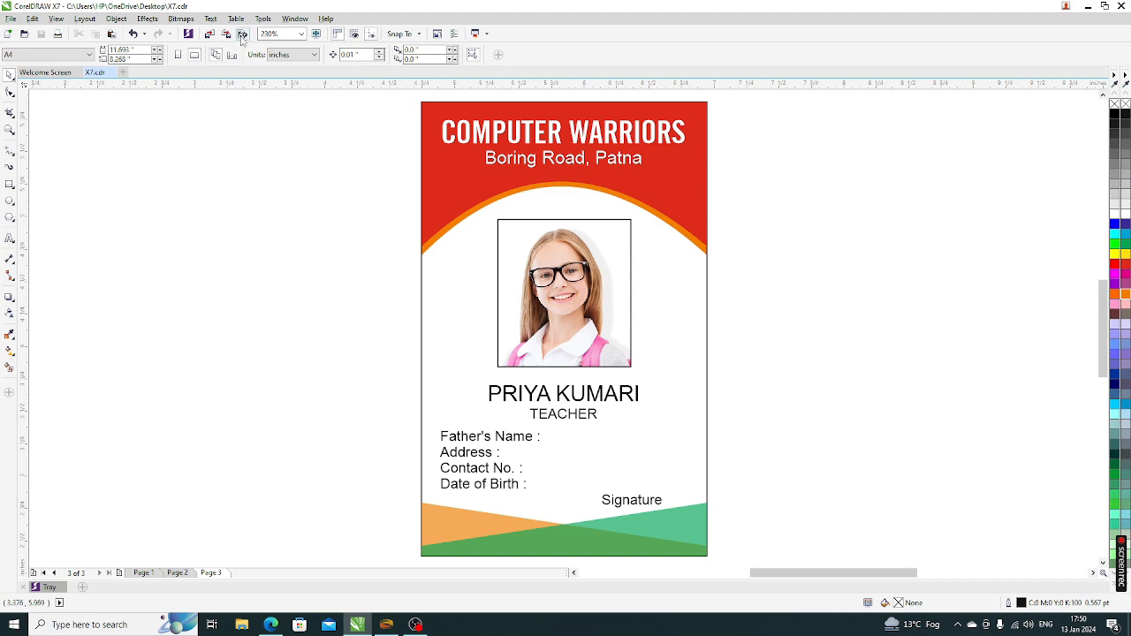
scroll(278, 236, "down", 2)
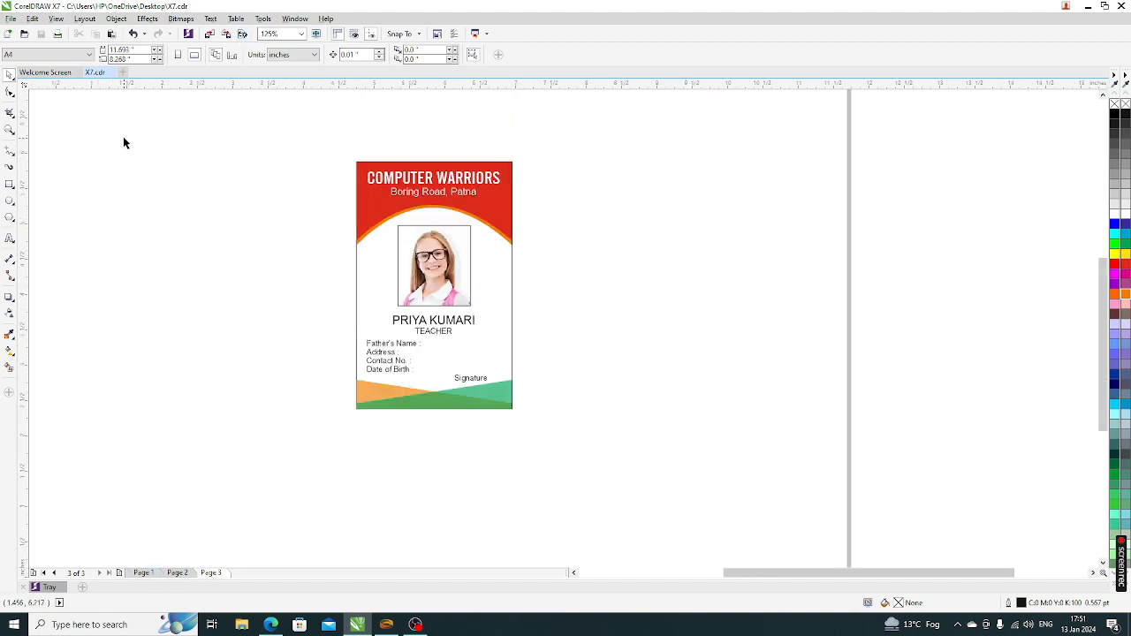
left_click(242, 35)
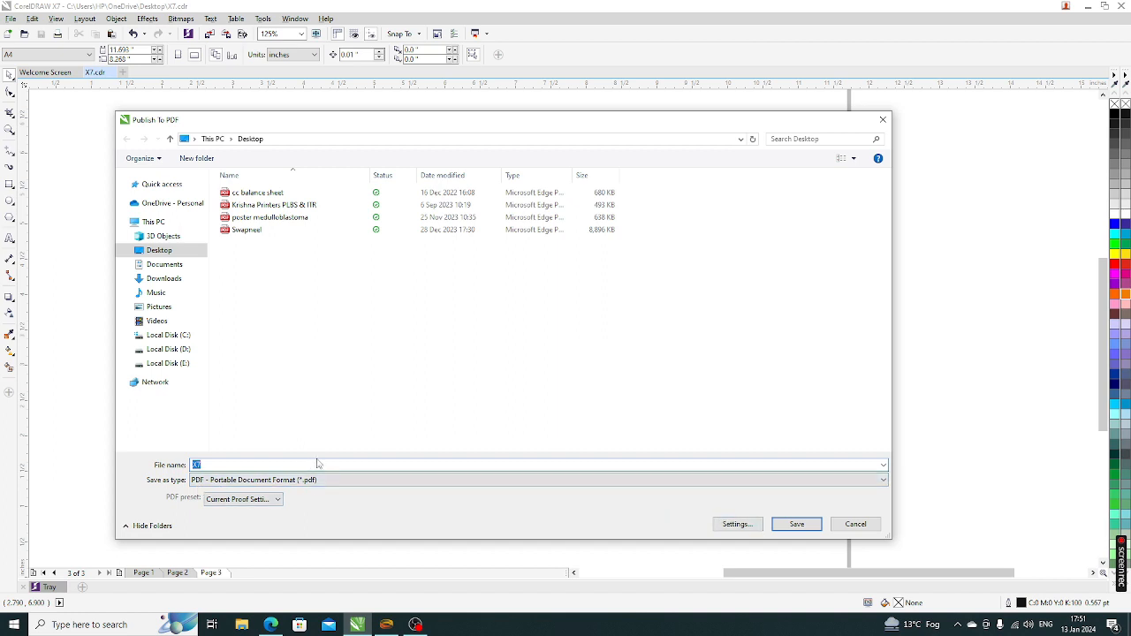
left_click(855, 524)
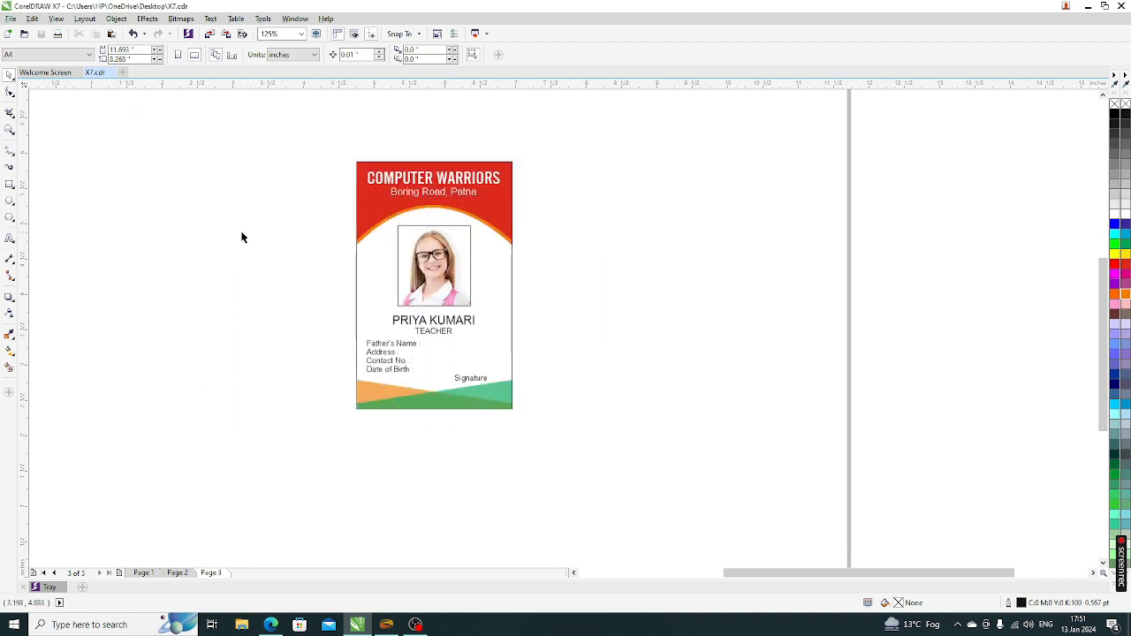
left_click(10, 18)
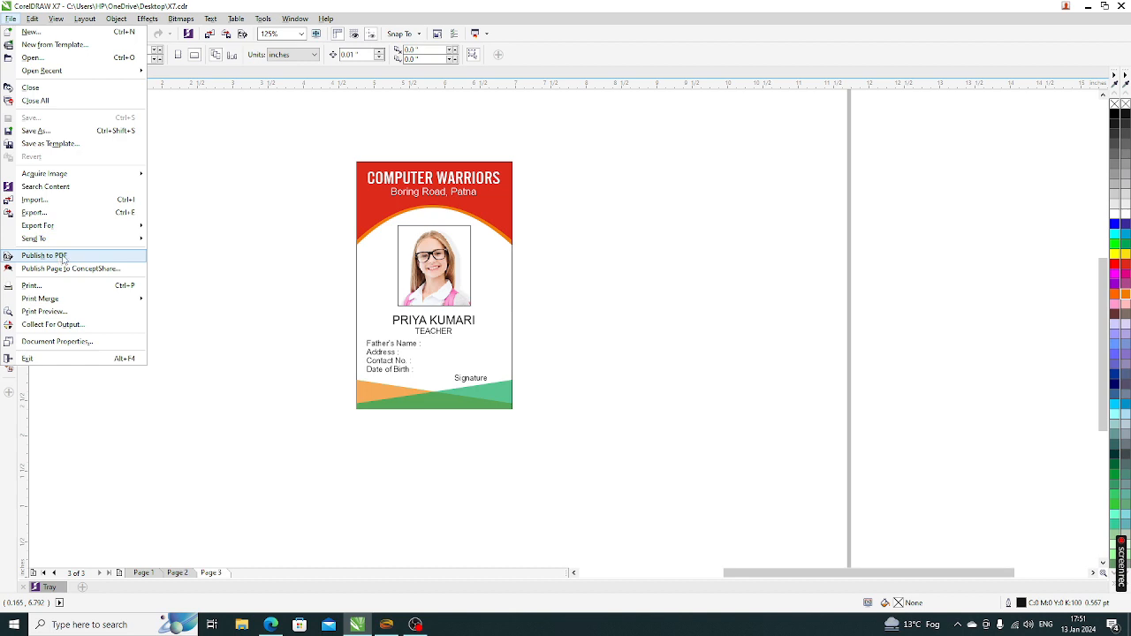
left_click(236, 410)
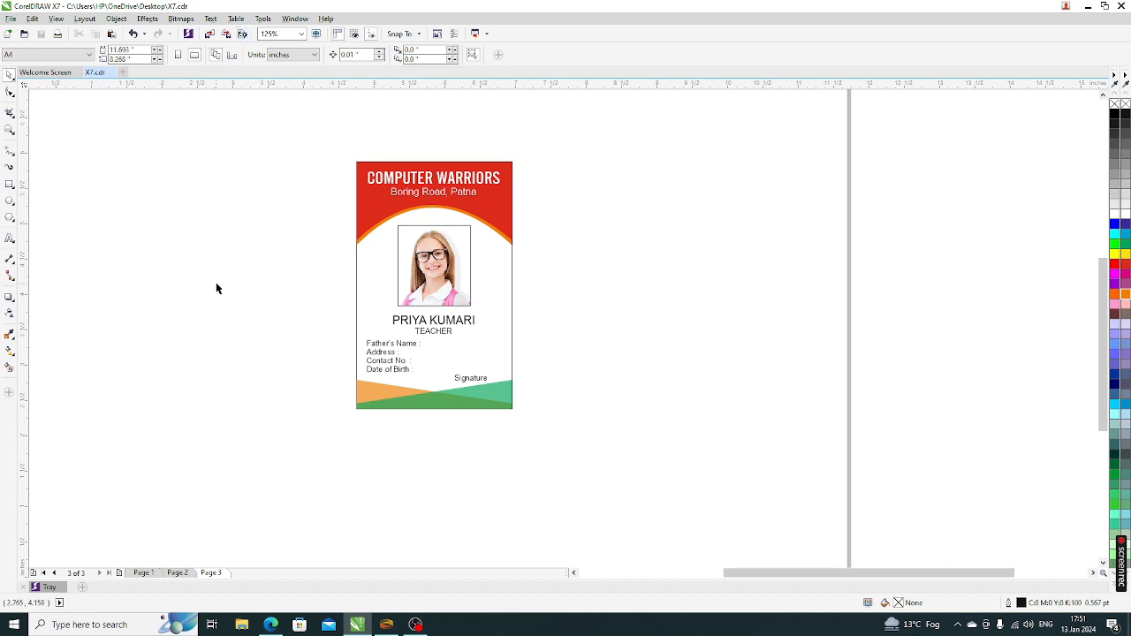
Show Page 2's FILE, TOOLS, EDIT and ALIGNMENT shortcut tables fitted in the window
key("F4")
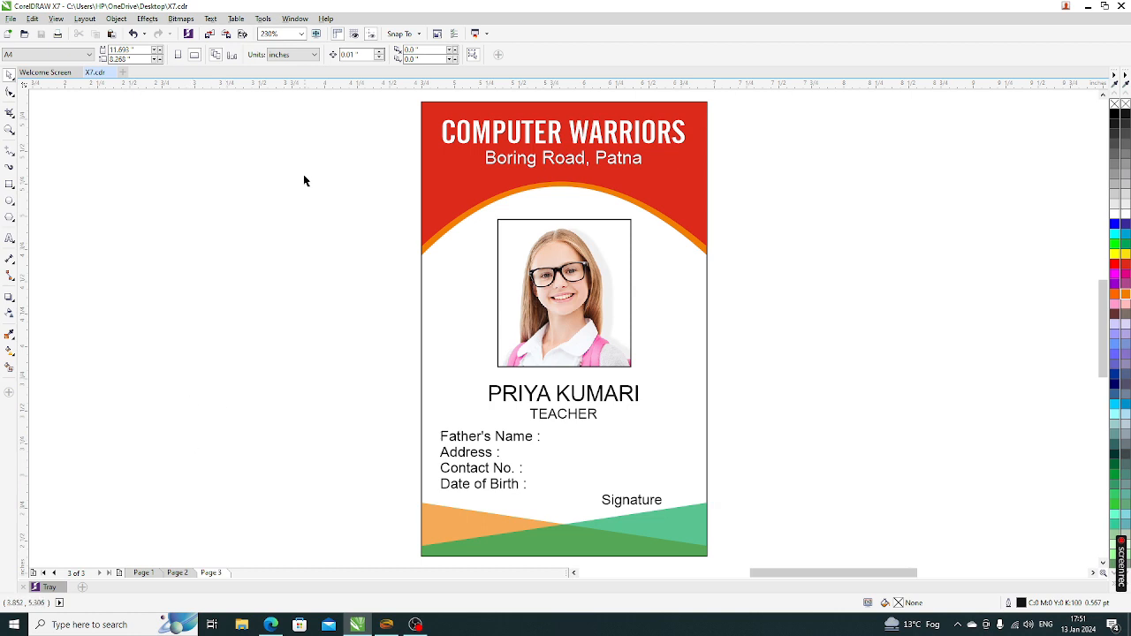
scroll(268, 304, "down", 3)
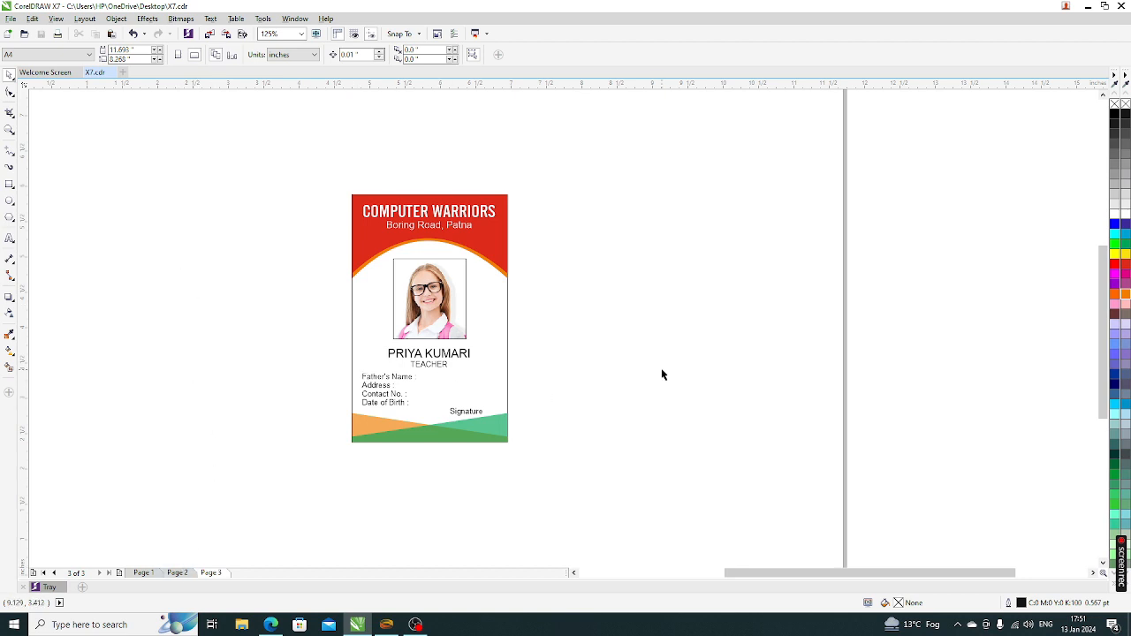
key("F4")
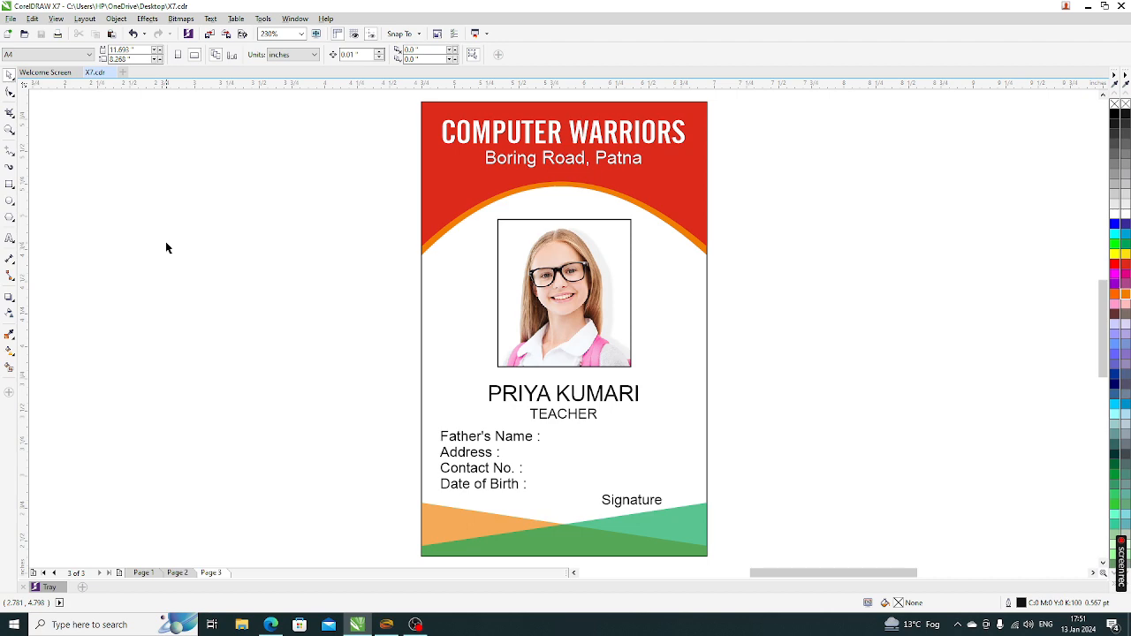
left_click(177, 573)
key("F4")
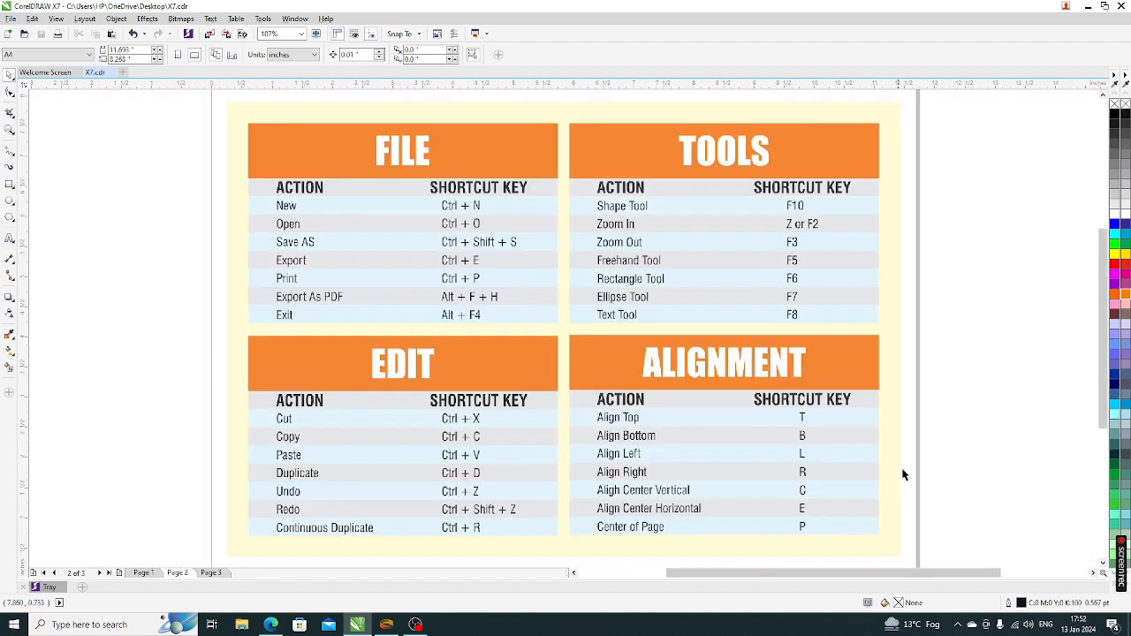